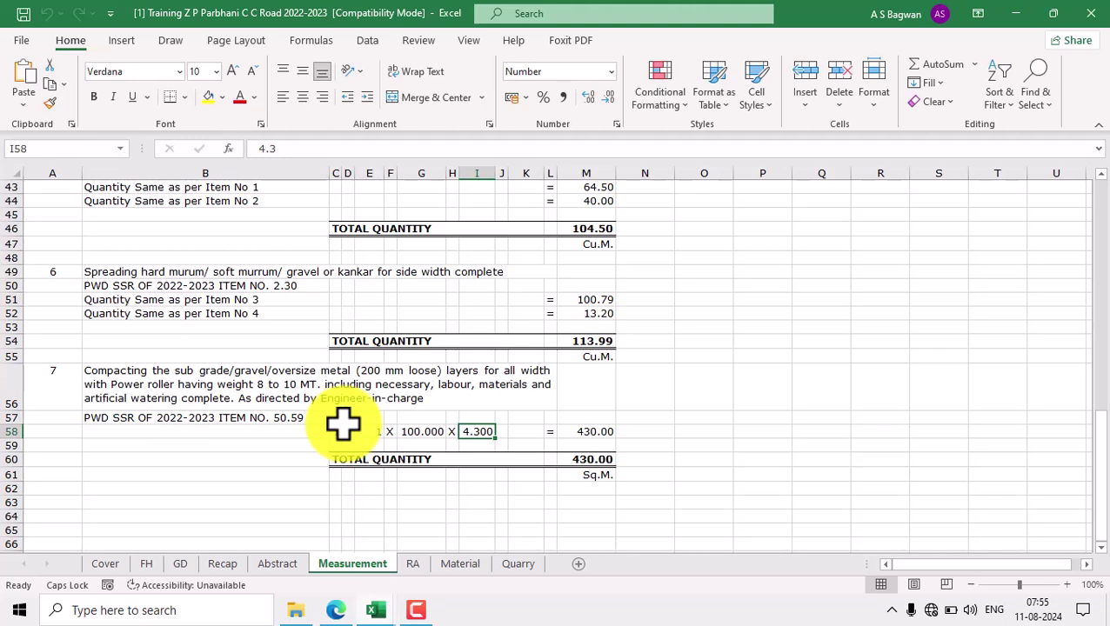
# Step: Review the existing items across the RA, Abstract, Material and Measurement sheets
pyautogui.click(414, 565)
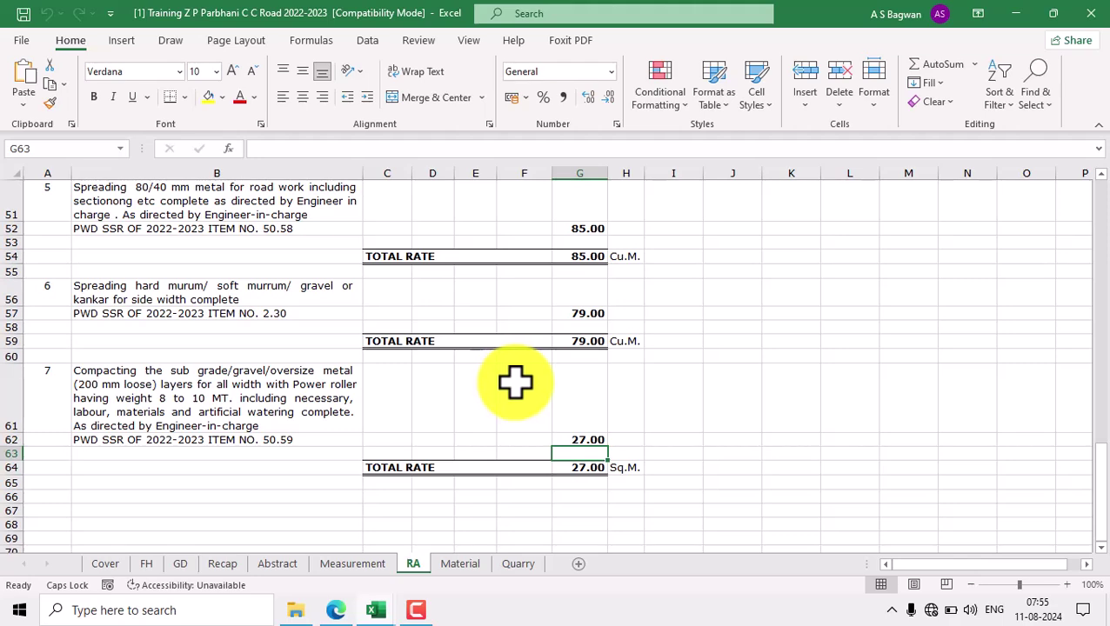
pyautogui.click(280, 566)
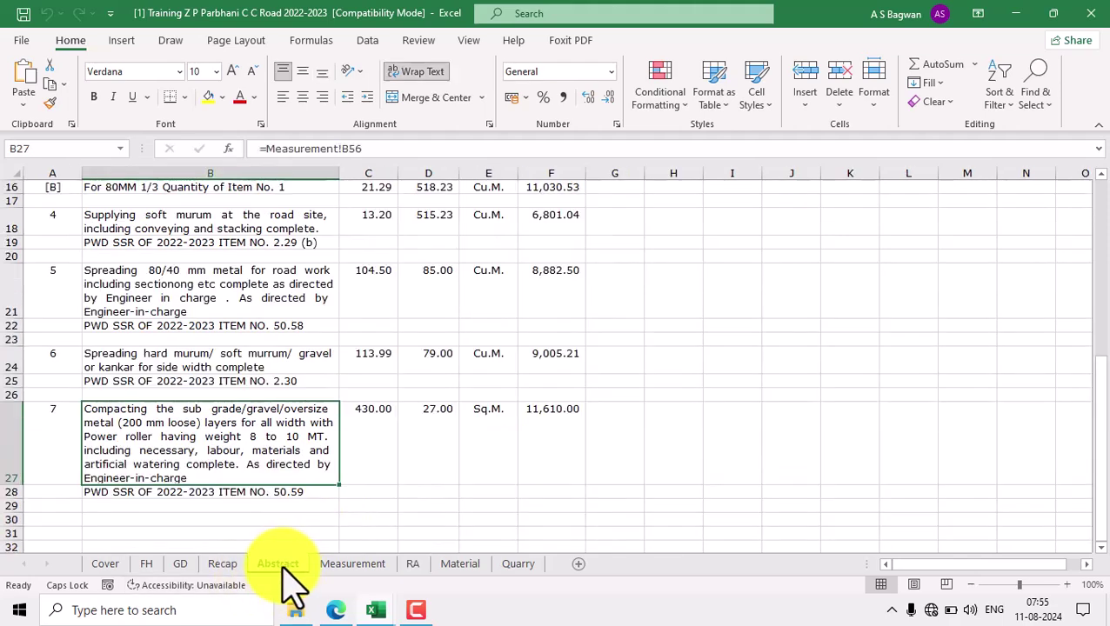
pyautogui.click(460, 563)
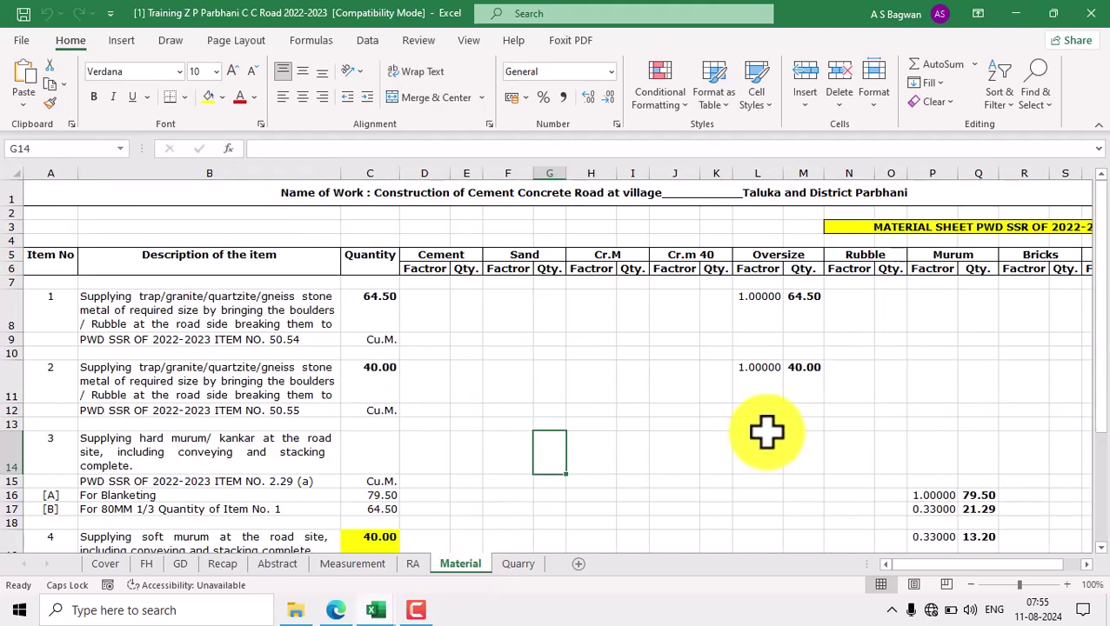
pyautogui.scroll(-3, 761, 426)
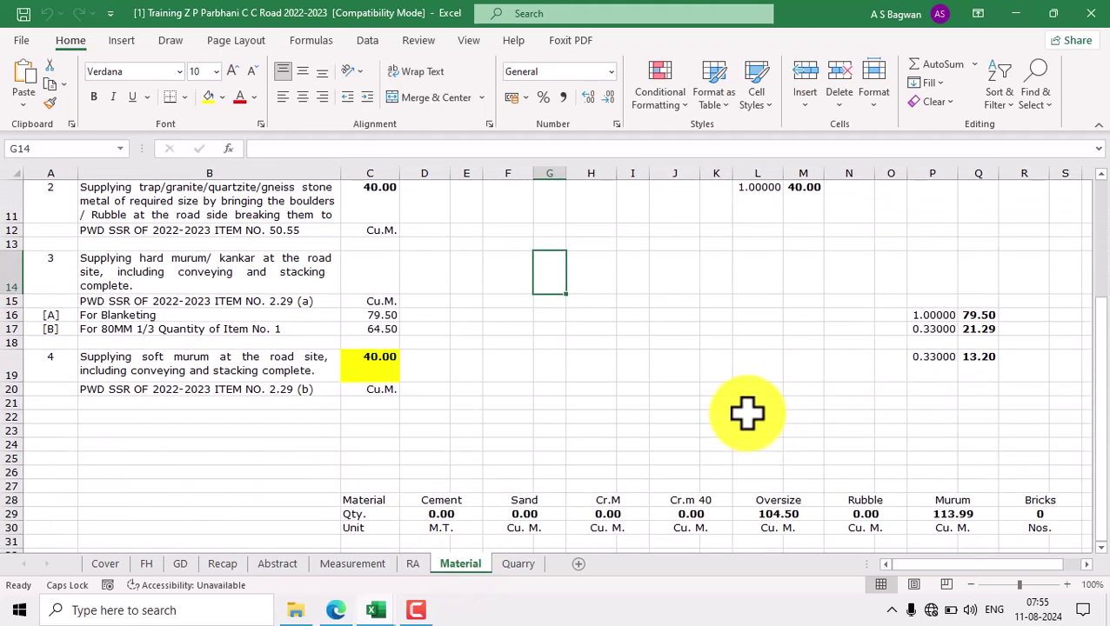
pyautogui.scroll(3, 735, 422)
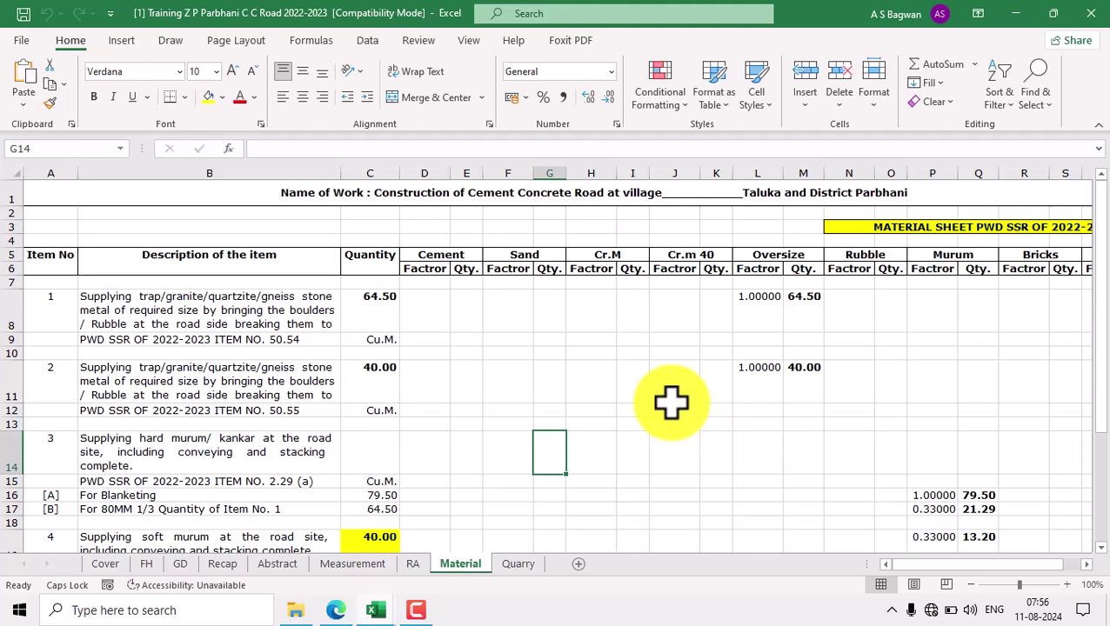
pyautogui.click(379, 566)
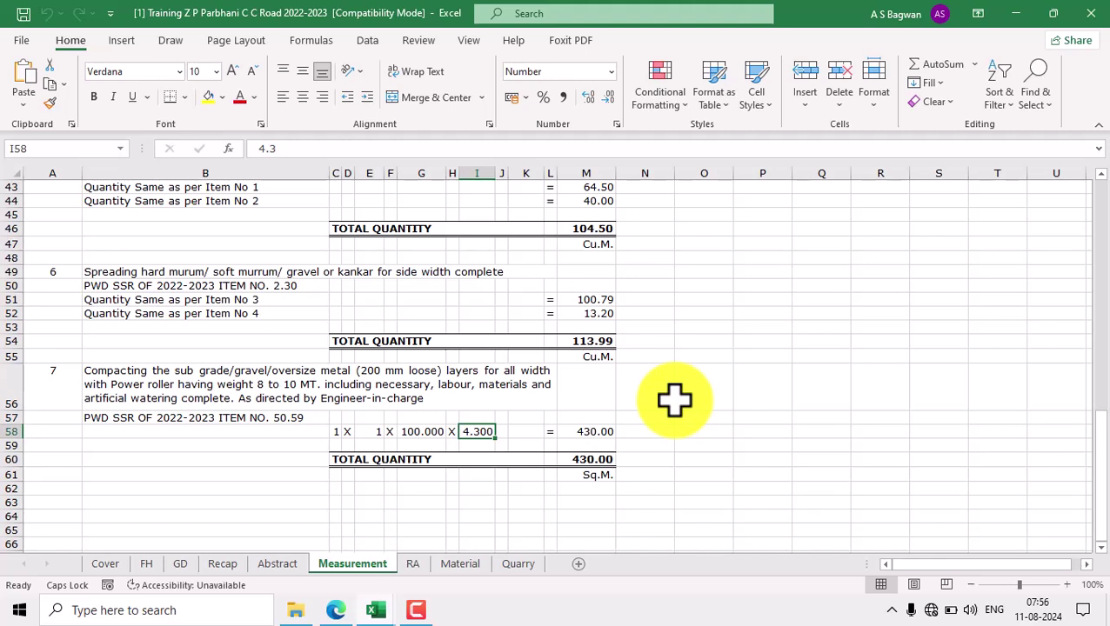
pyautogui.click(416, 564)
pyautogui.click(287, 565)
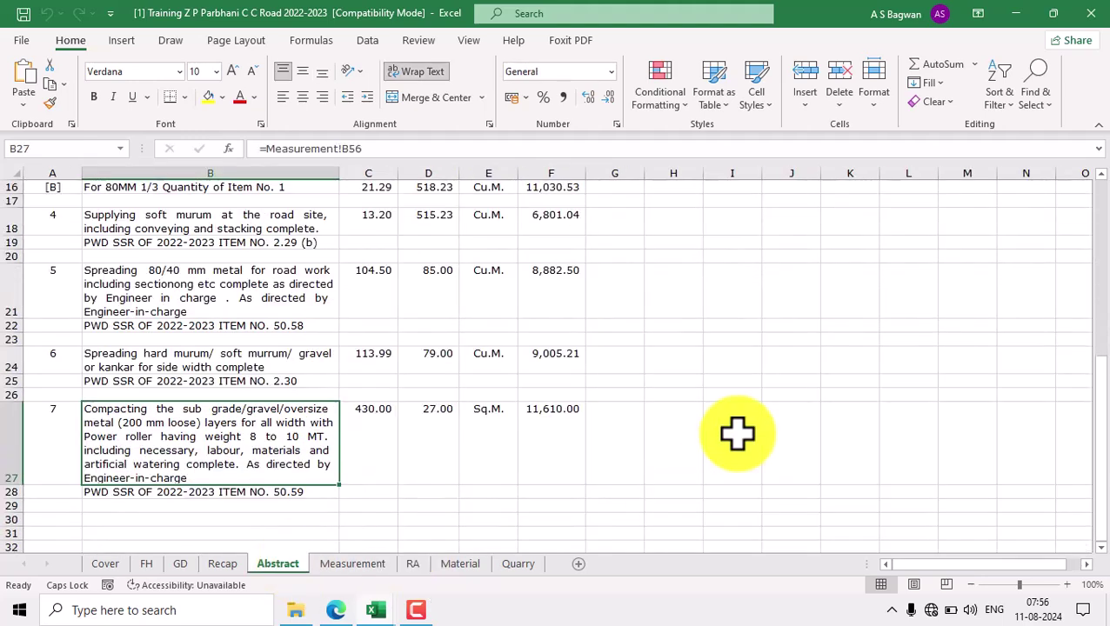
pyautogui.click(363, 566)
pyautogui.scroll(-2, 669, 401)
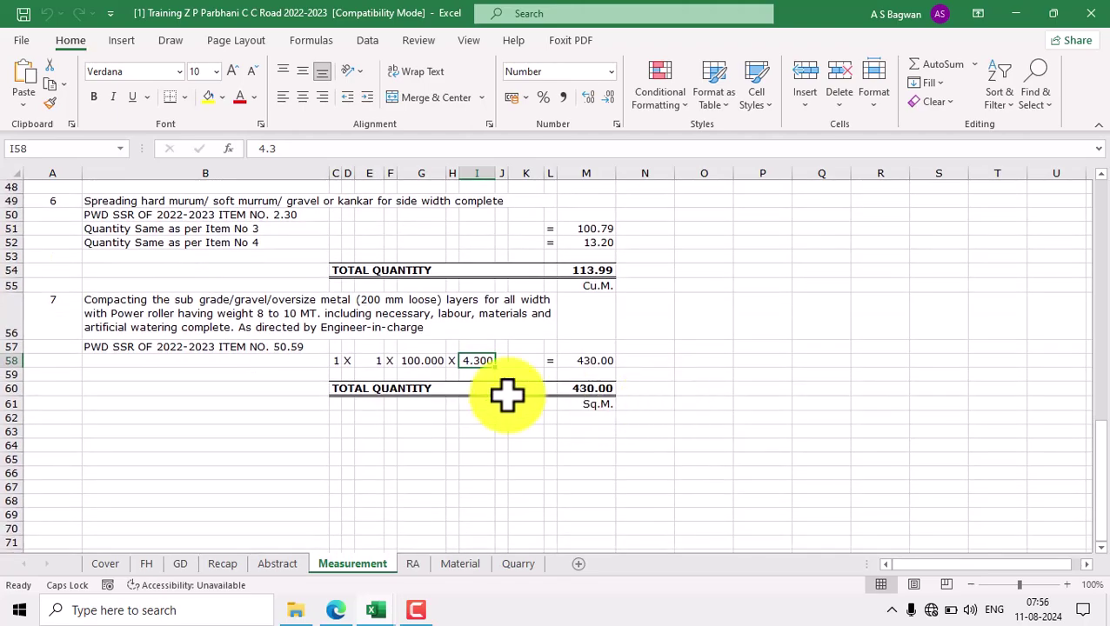
pyautogui.scroll(15, 225, 322)
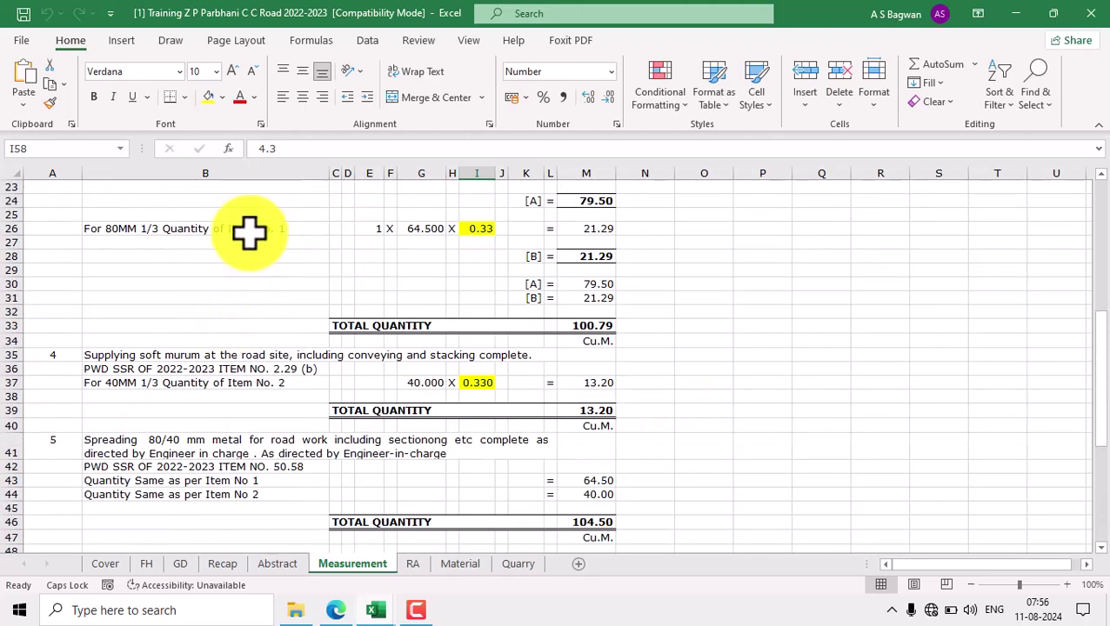
pyautogui.scroll(-13, 335, 450)
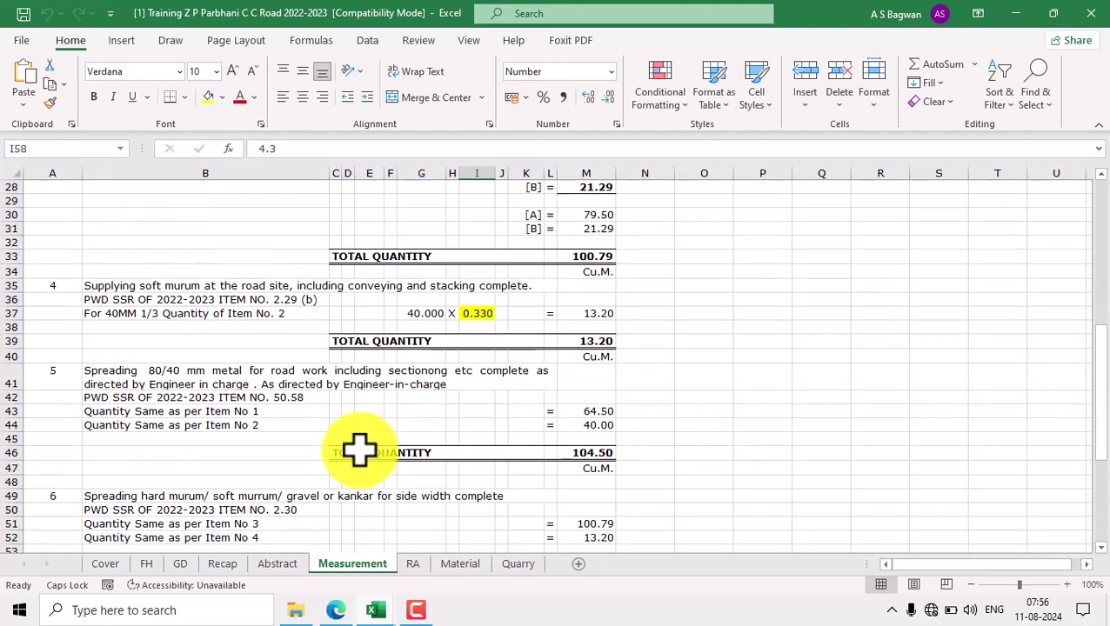
# Step: Select the item 7 block A56:M61 on the Measurement sheet and set the sheet's paper size to A4
pyautogui.moveTo(60, 392); pyautogui.dragTo(581, 473)
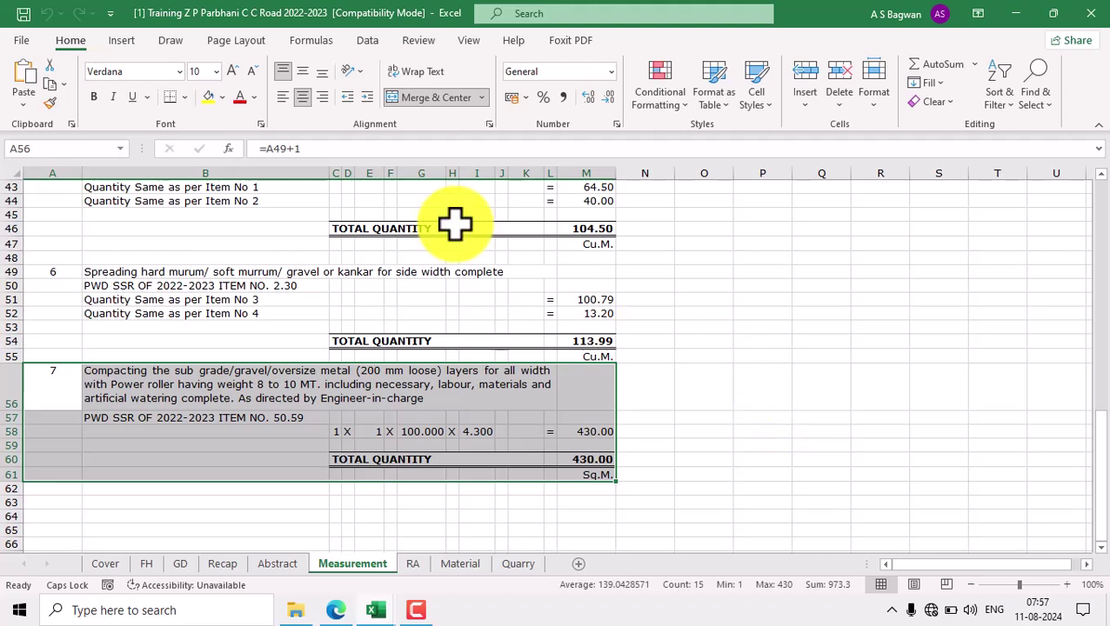
pyautogui.click(233, 41)
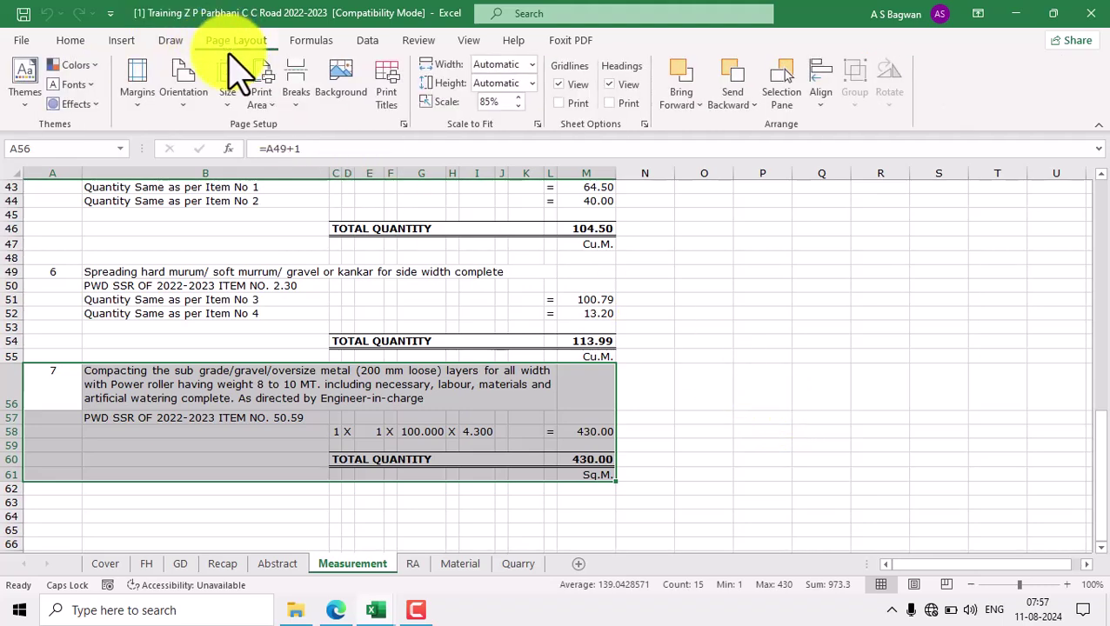
pyautogui.click(224, 98)
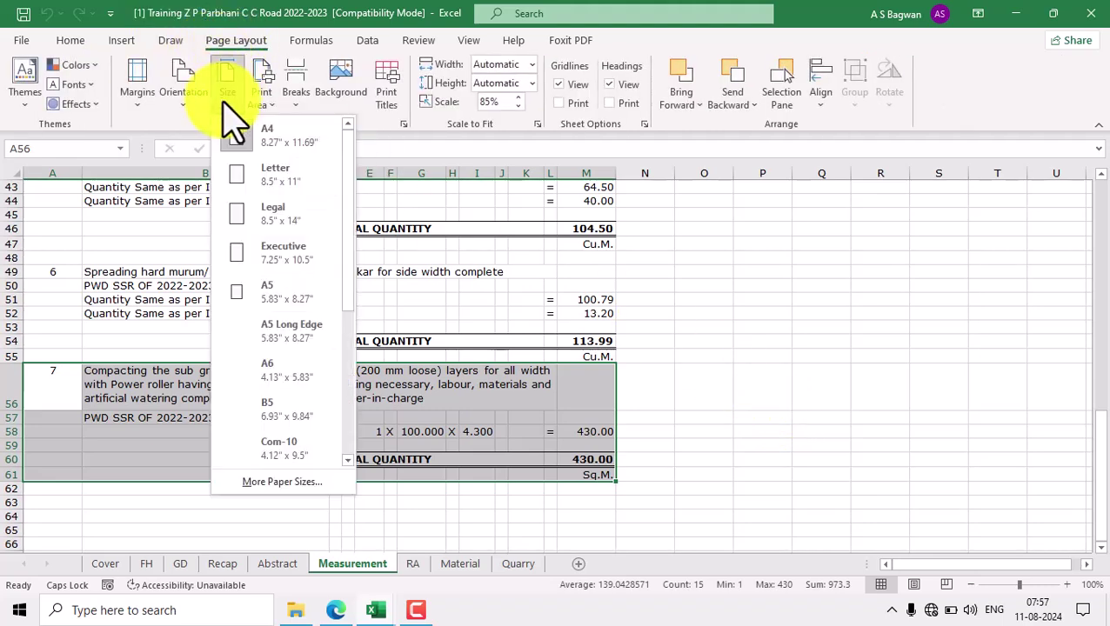
pyautogui.click(276, 146)
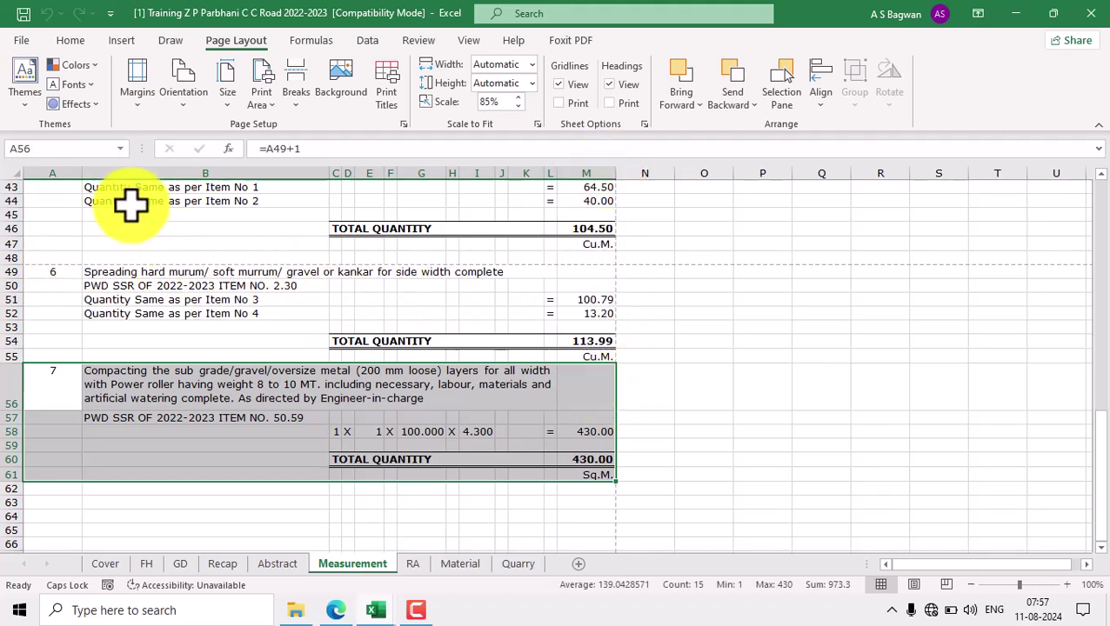
# Step: Copy the selected item 7 block to the empty rows directly below it, starting at A62
pyautogui.click(70, 41)
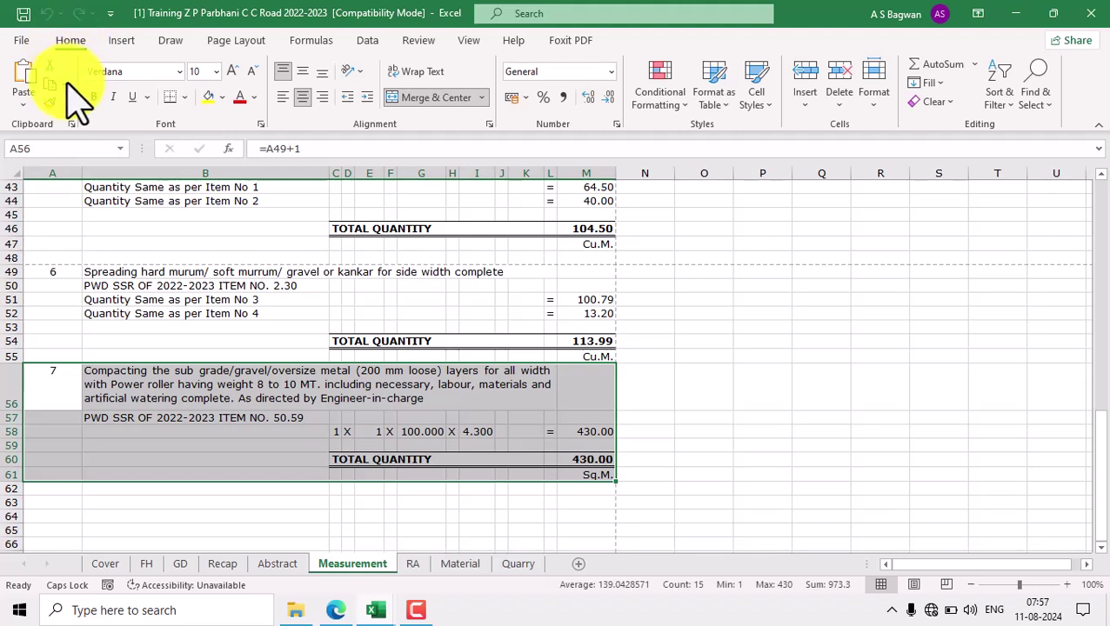
pyautogui.click(49, 85)
pyautogui.hotkey('ctrl', 'c')
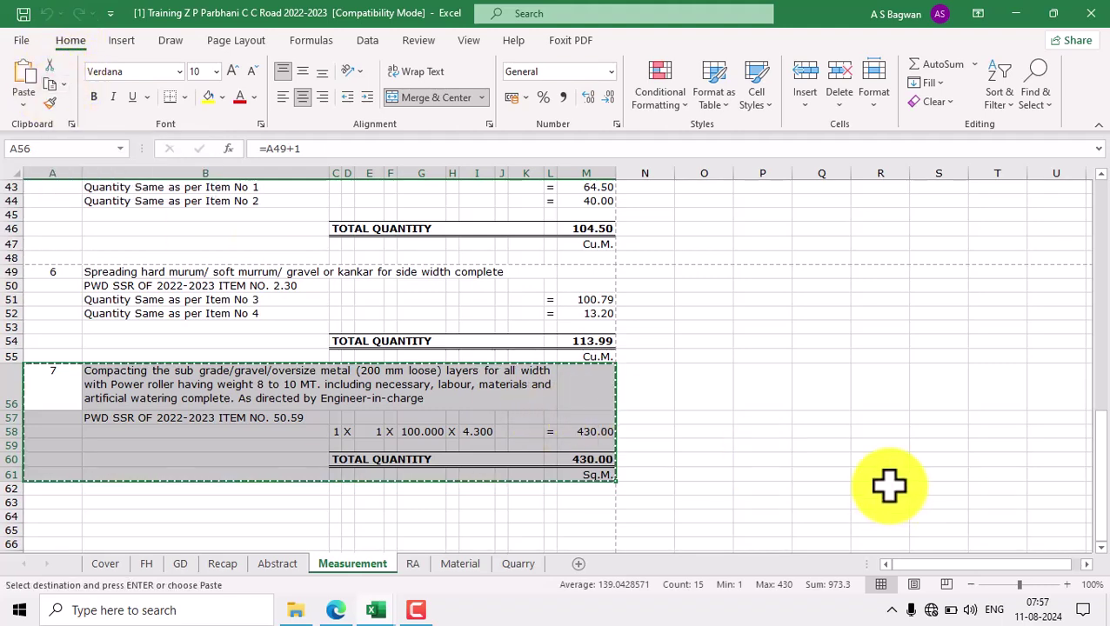
pyautogui.click(73, 490)
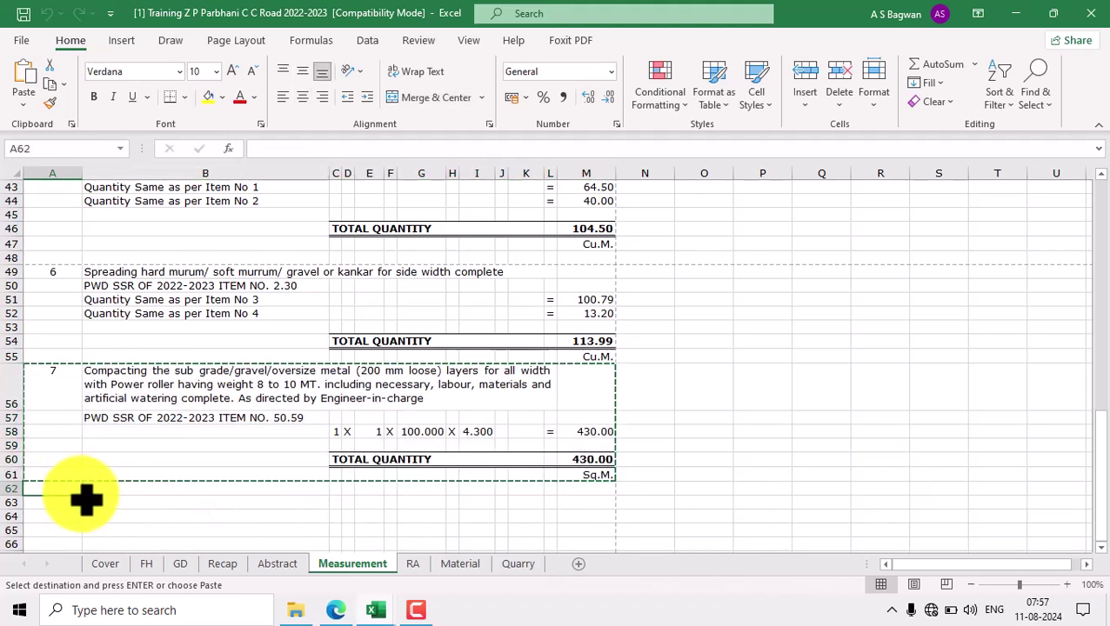
pyautogui.hotkey('ctrl', 'v')
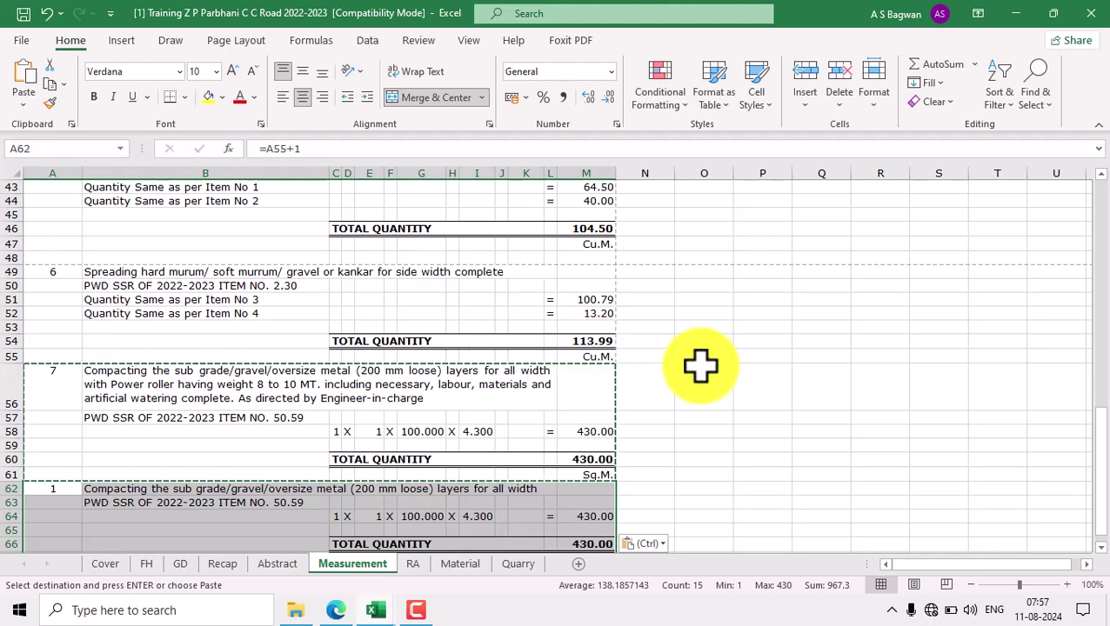
pyautogui.press('Escape')
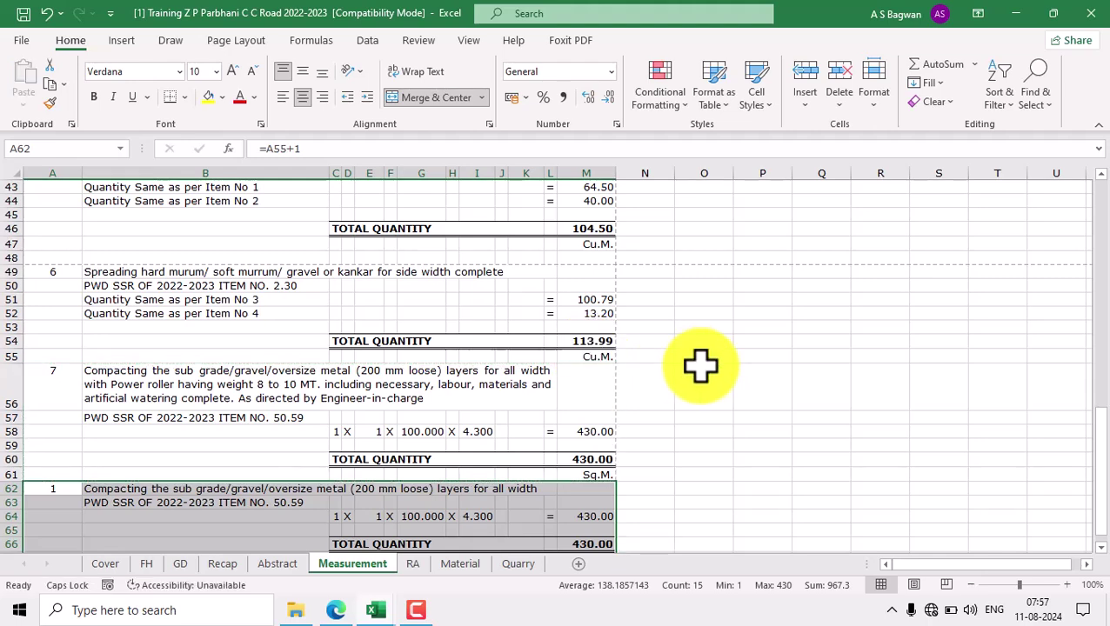
pyautogui.scroll(-2, 601, 421)
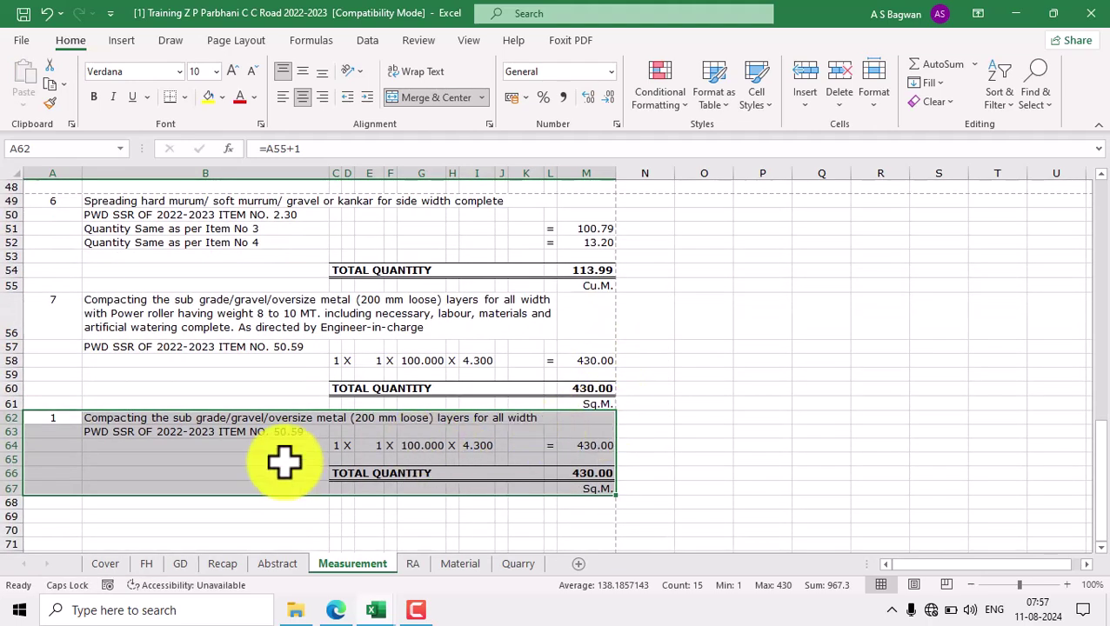
# Step: Number the copied item in A62 with a formula adding 1 to the item number in A56
pyautogui.click(74, 321)
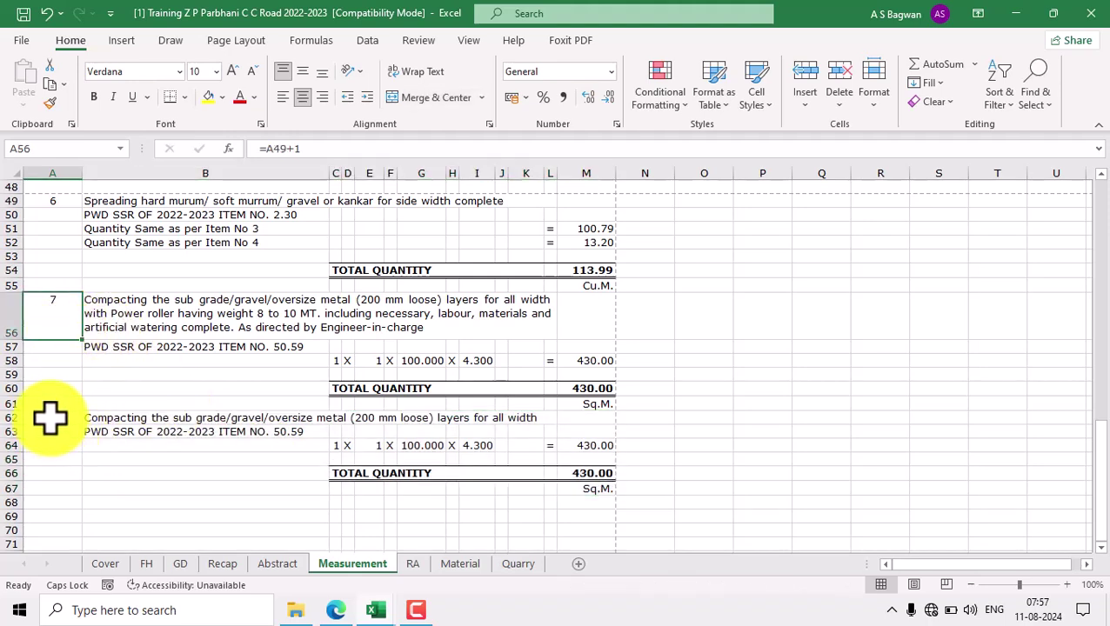
pyautogui.click(50, 419)
pyautogui.write('=')
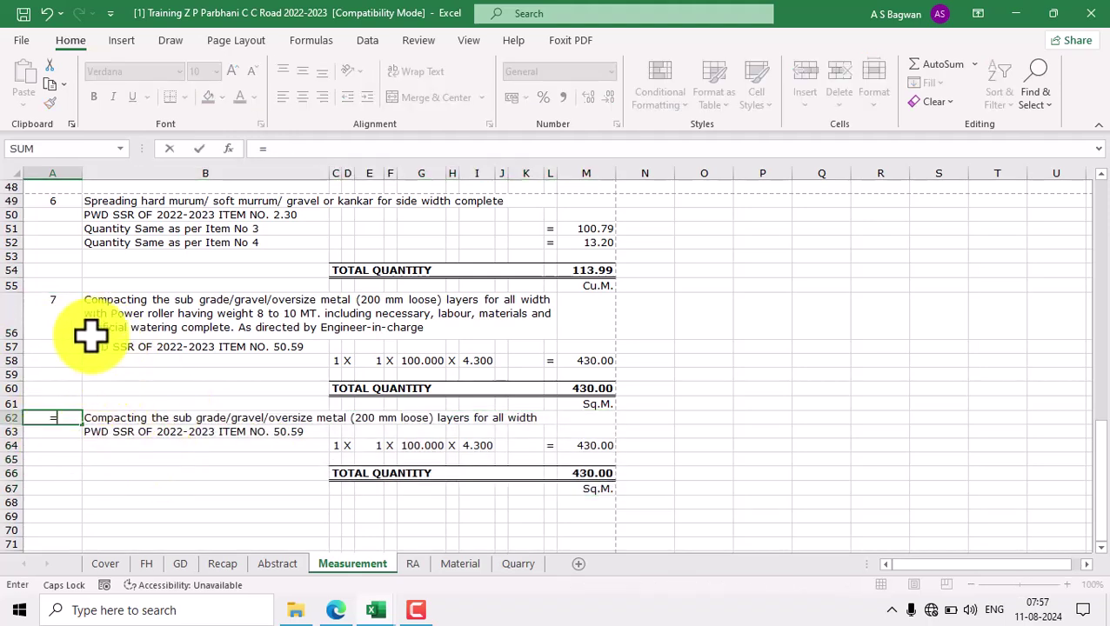
pyautogui.click(64, 317)
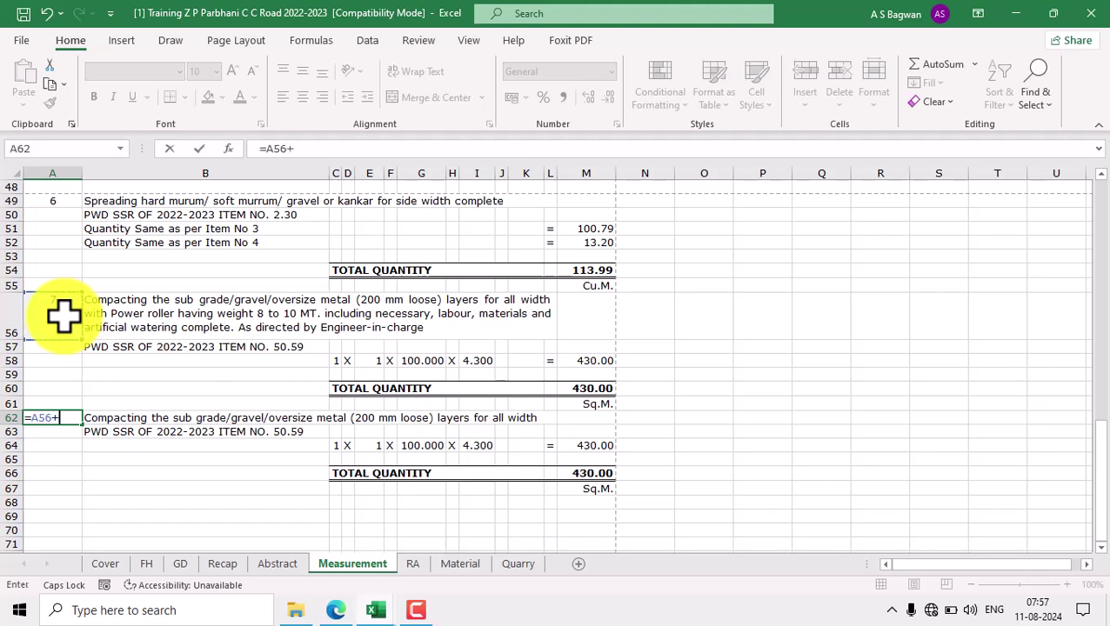
pyautogui.press('Return')
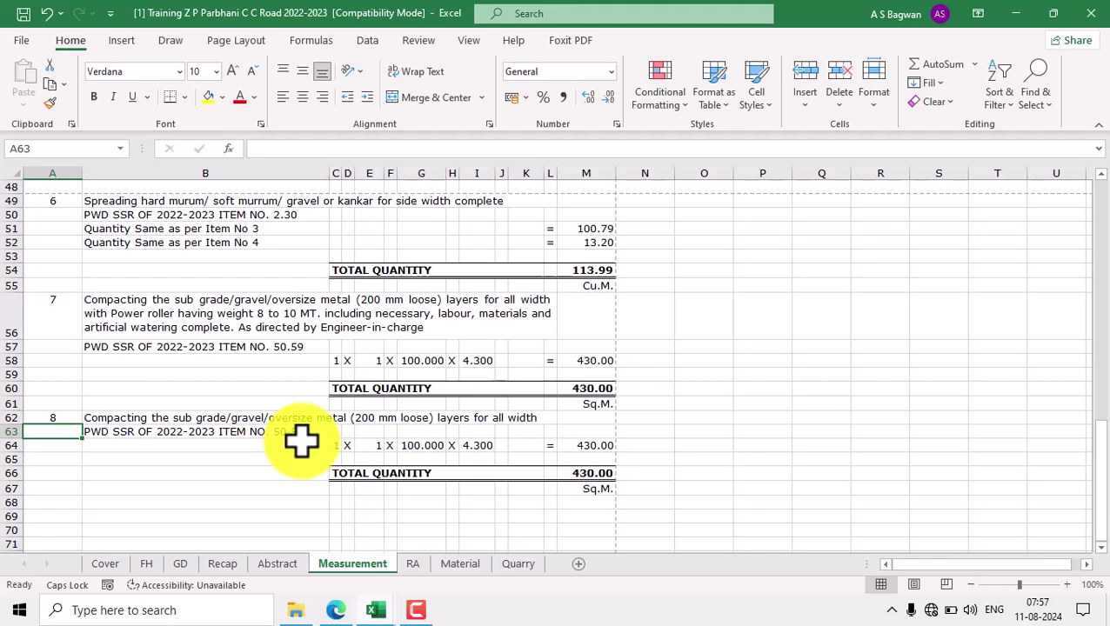
pyautogui.click(54, 416)
# Step: Look up the 100 mm Power roller compaction item in the SSR_2022-23 workbook and change B63 to PWD SSR OF 2022-2023 ITEM NO. 50.61
pyautogui.click(292, 431)
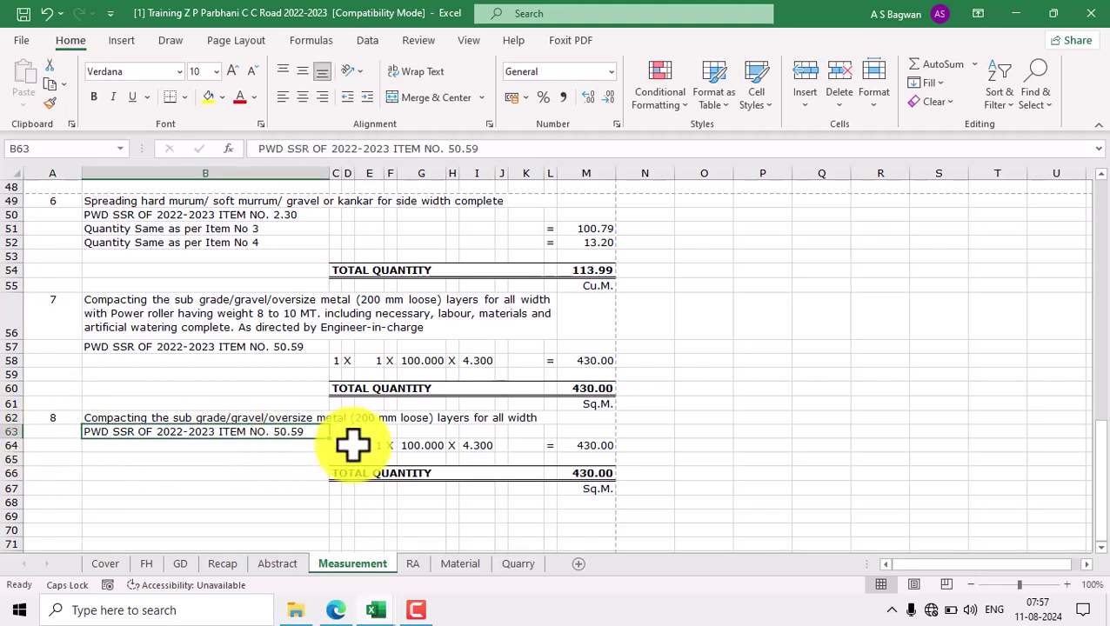
pyautogui.moveTo(376, 614)
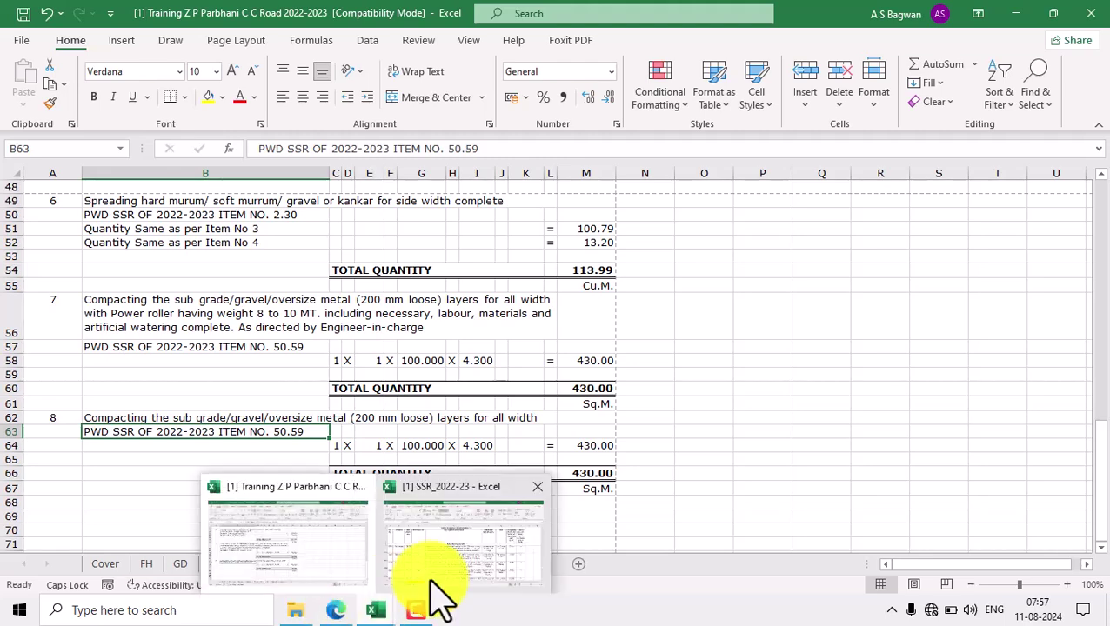
pyautogui.click(466, 548)
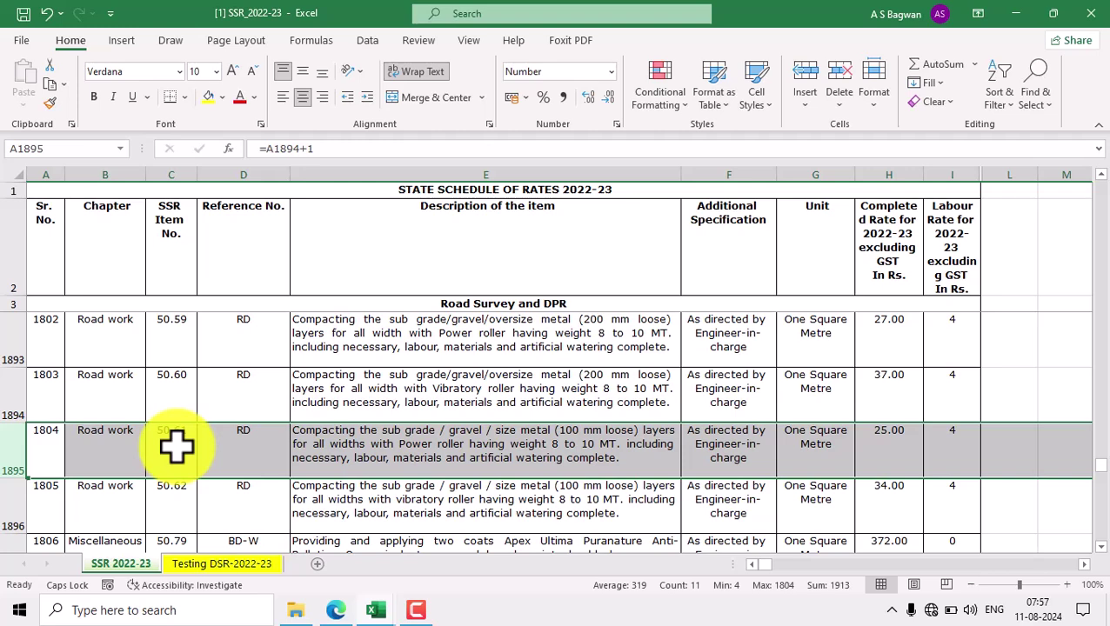
pyautogui.click(176, 446)
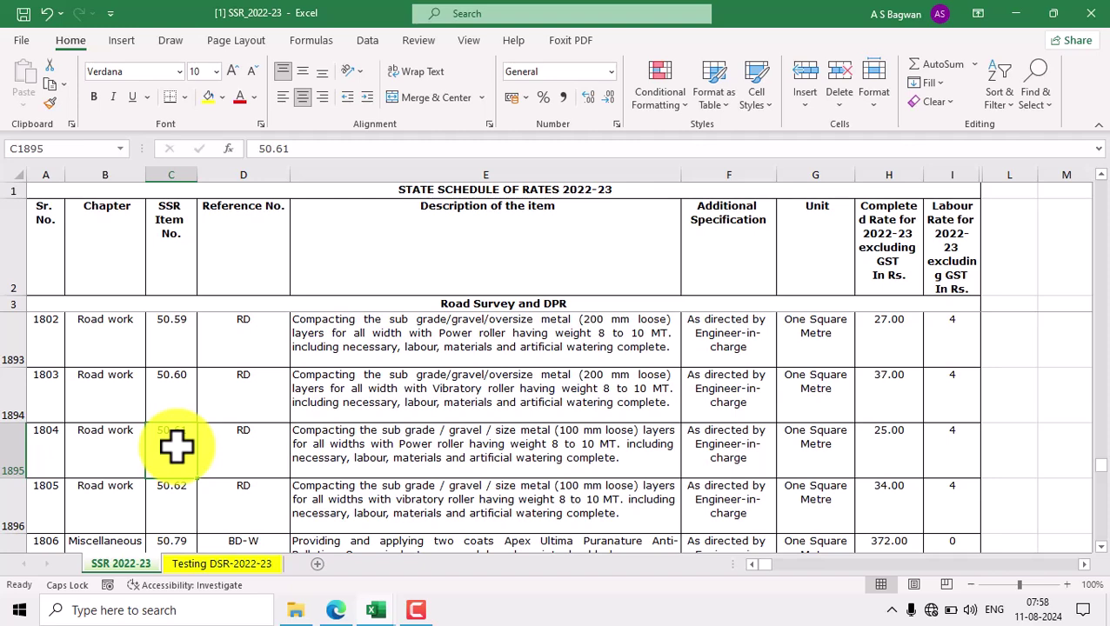
pyautogui.click(485, 453)
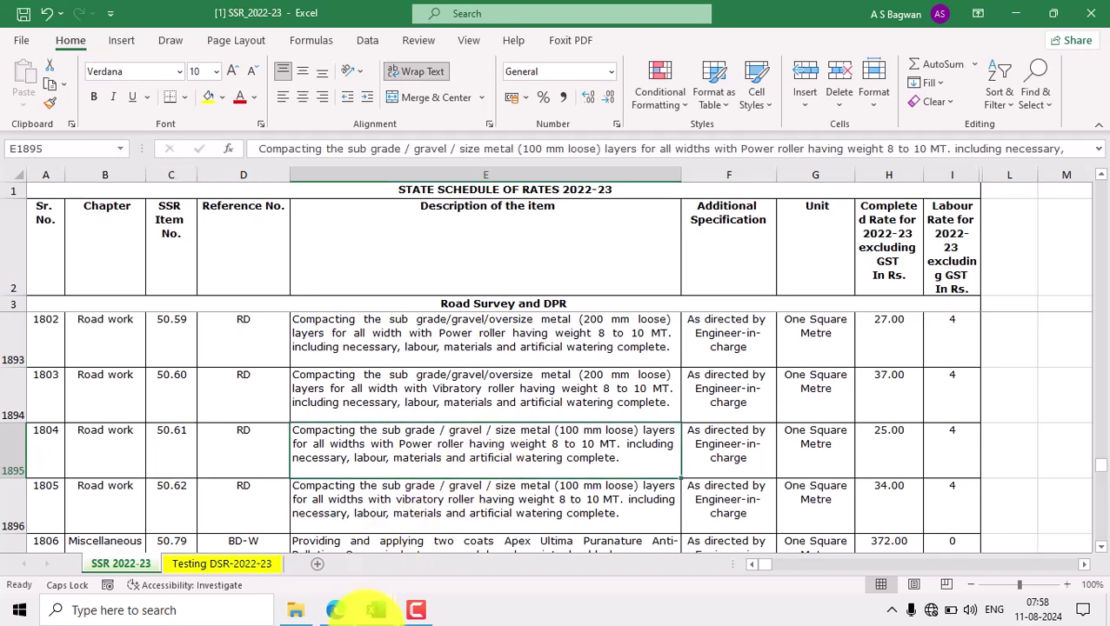
pyautogui.moveTo(377, 608)
pyautogui.click(318, 529)
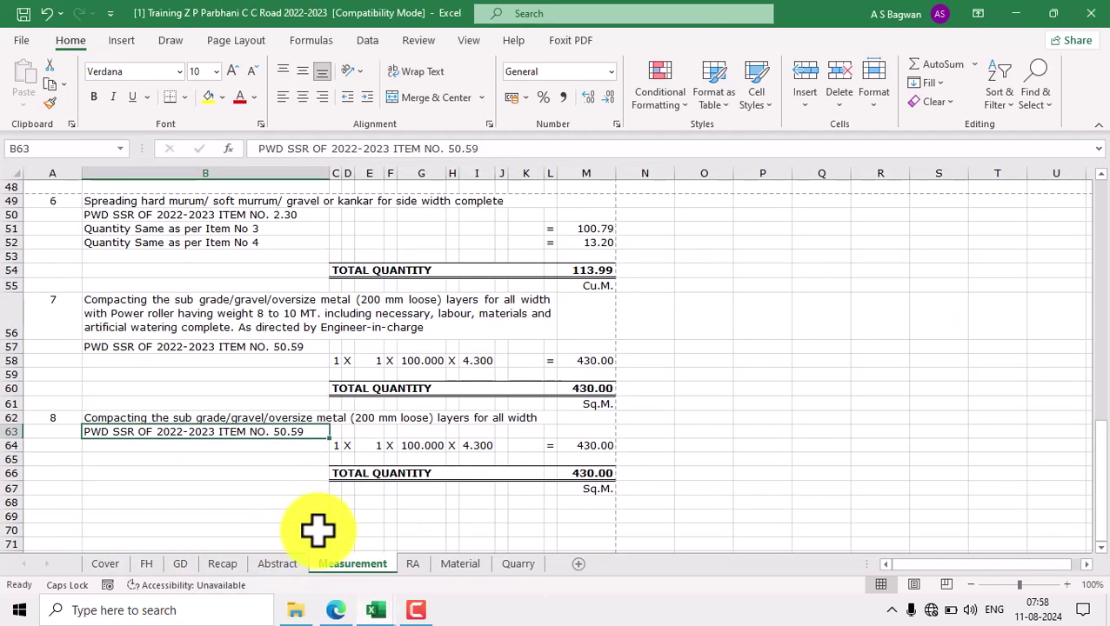
pyautogui.doubleClick(308, 434)
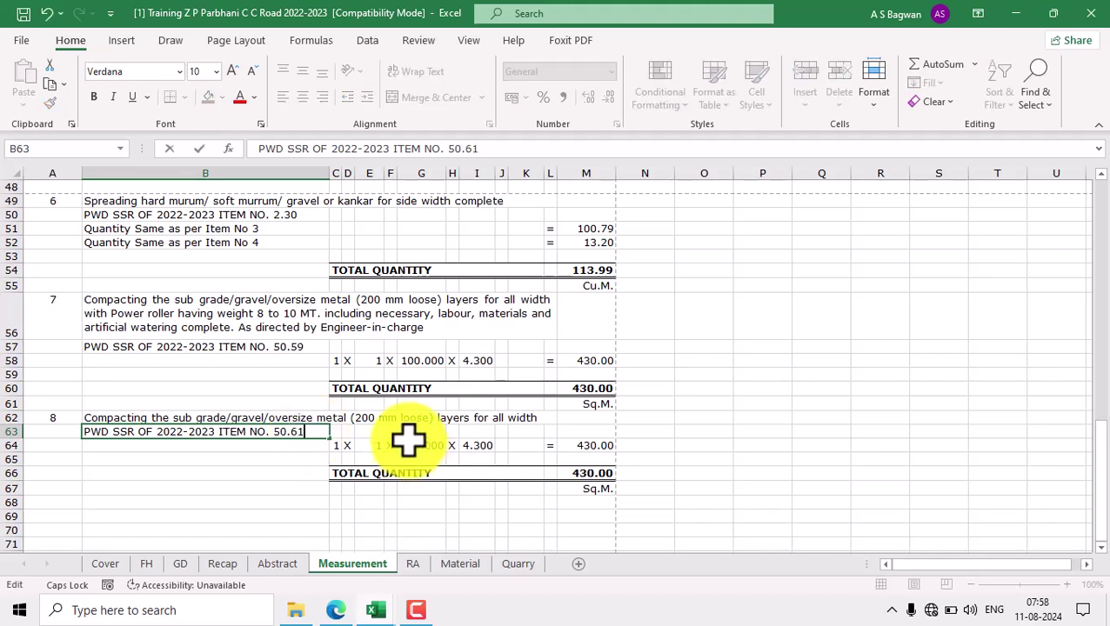
pyautogui.press('Tab')
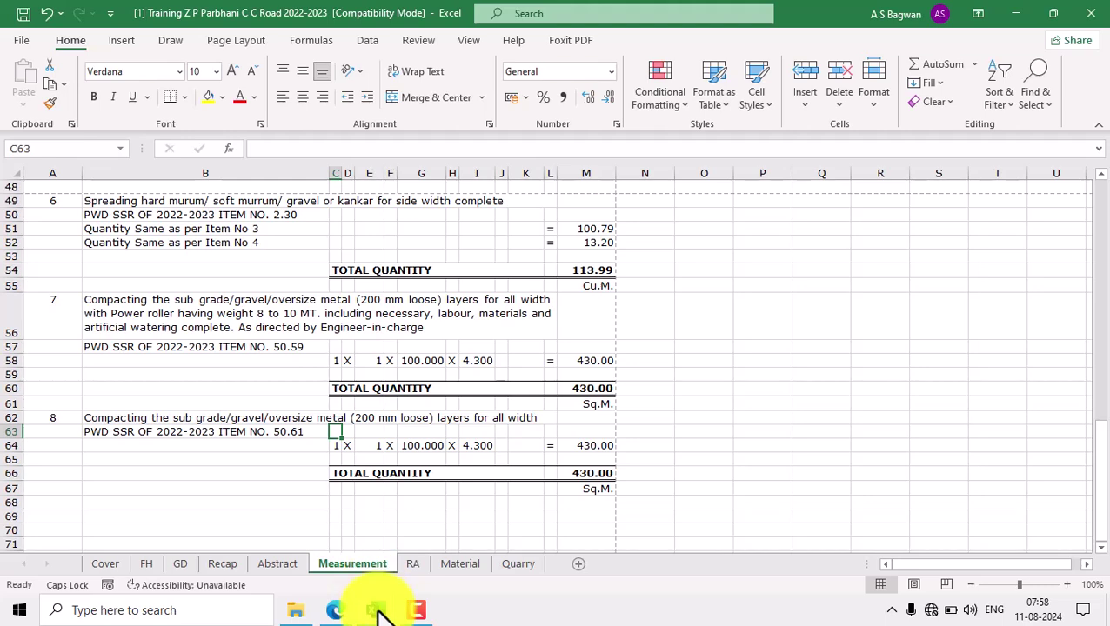
# Step: Check the unit of SSR item 50.61 in the SSR_2022-23 workbook, then return to the Measurement sheet
pyautogui.moveTo(378, 609)
pyautogui.click(448, 544)
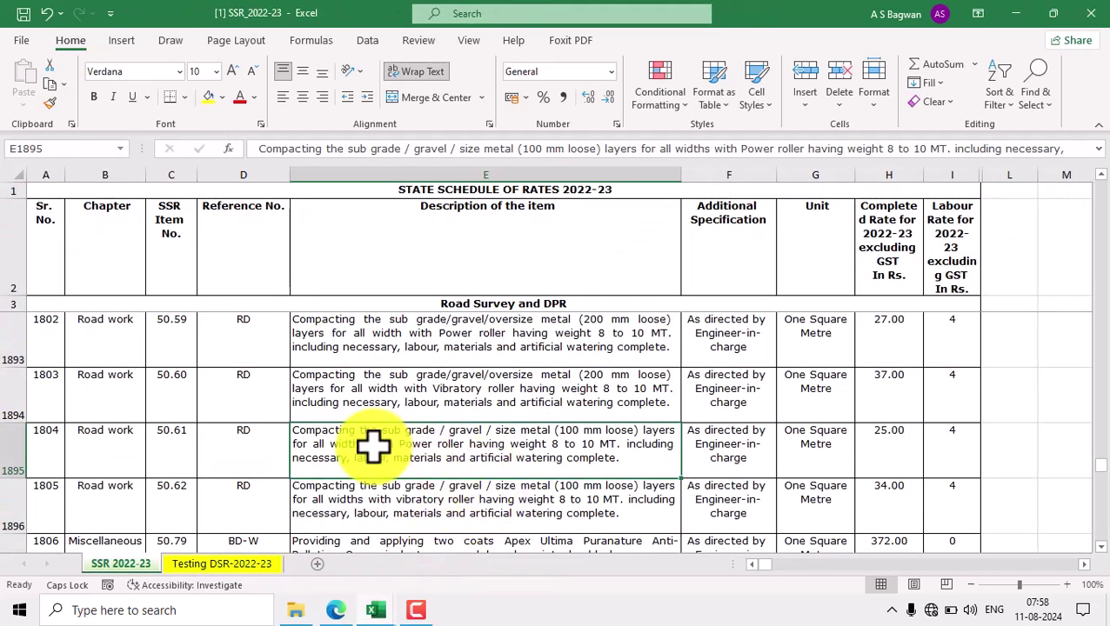
pyautogui.click(827, 459)
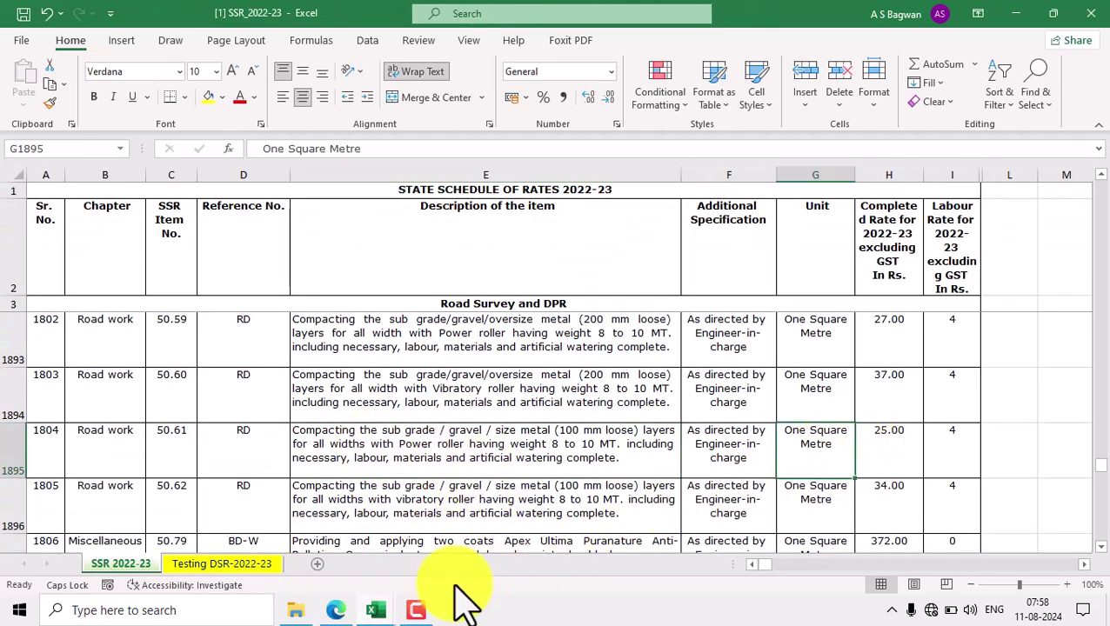
pyautogui.moveTo(375, 609)
pyautogui.click(318, 565)
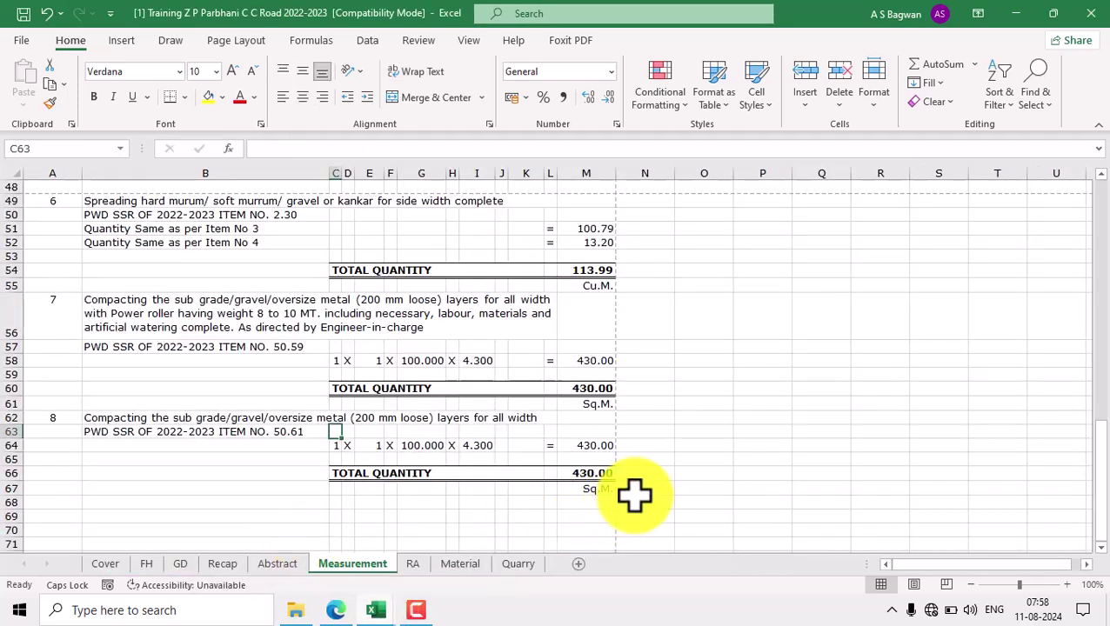
# Step: Check the road width in the cross-section PDF and set the width of item 8 in I64 of the Measurement sheet to 4
pyautogui.click(586, 488)
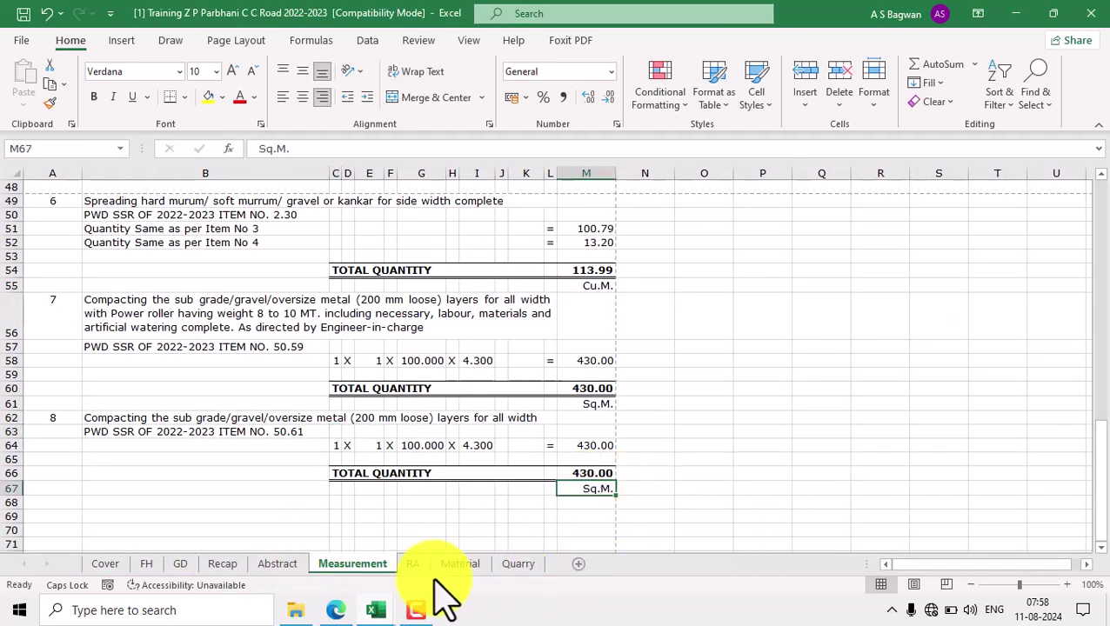
pyautogui.click(337, 608)
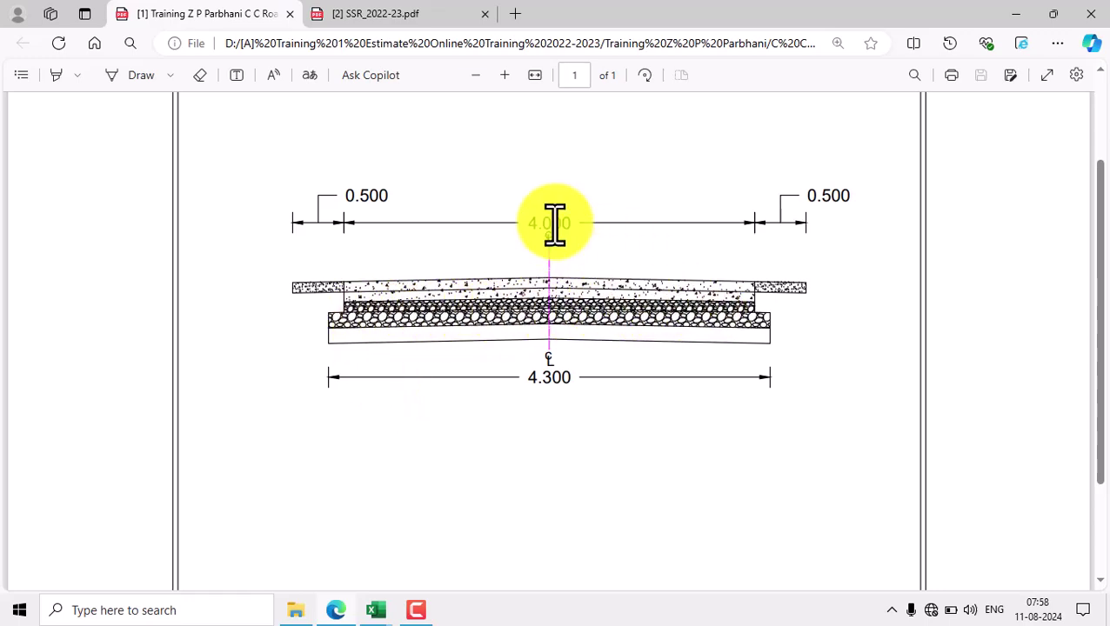
pyautogui.moveTo(379, 612)
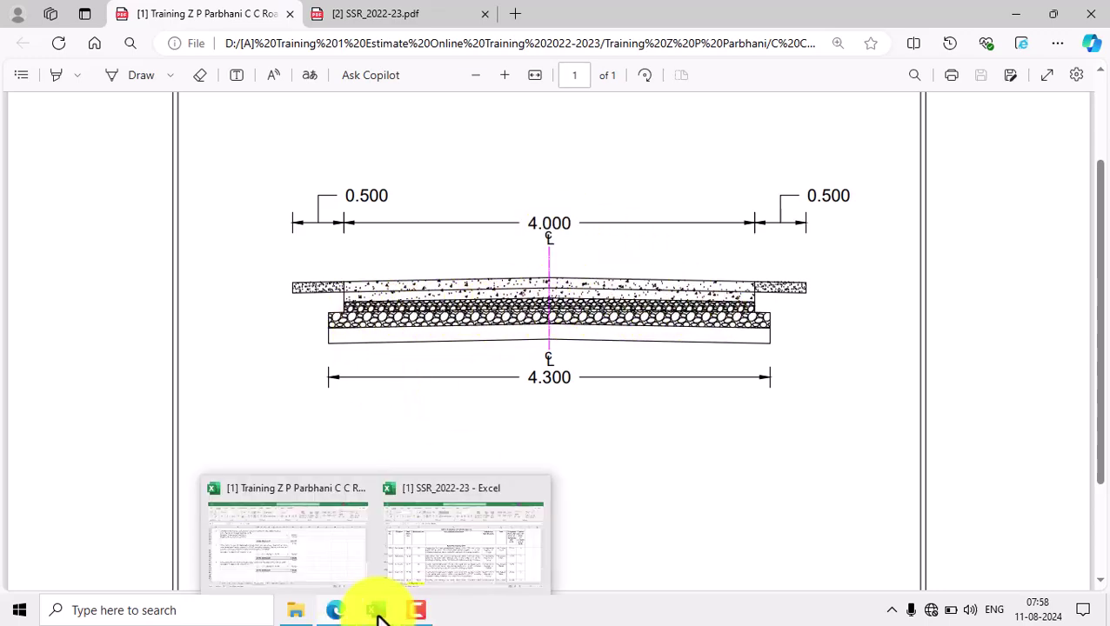
pyautogui.click(332, 528)
pyautogui.click(469, 444)
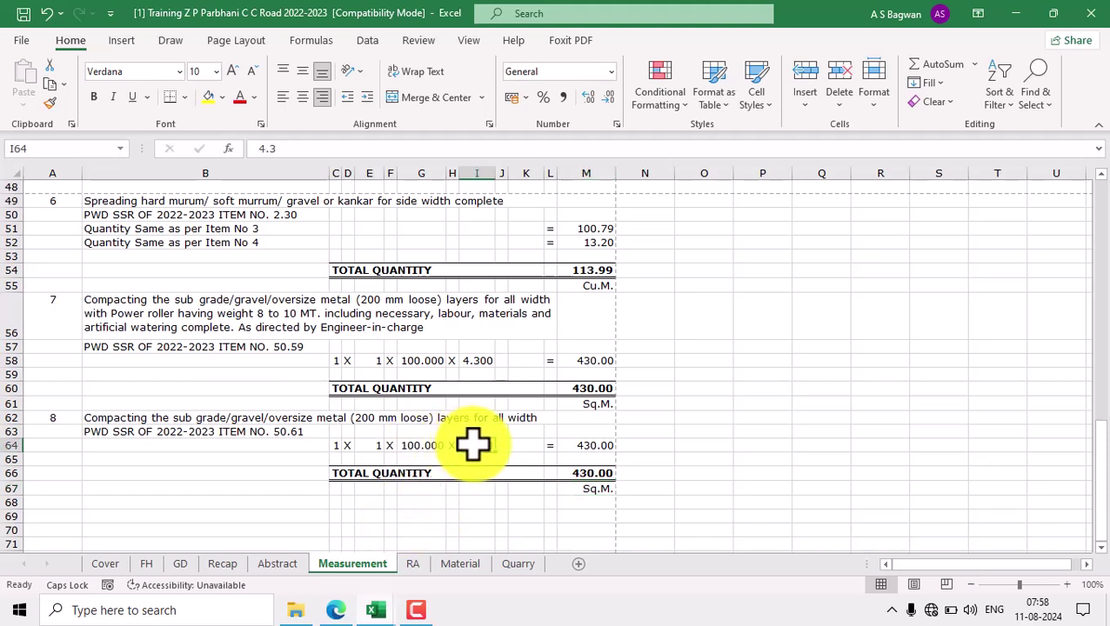
pyautogui.write('4')
pyautogui.press('Return')
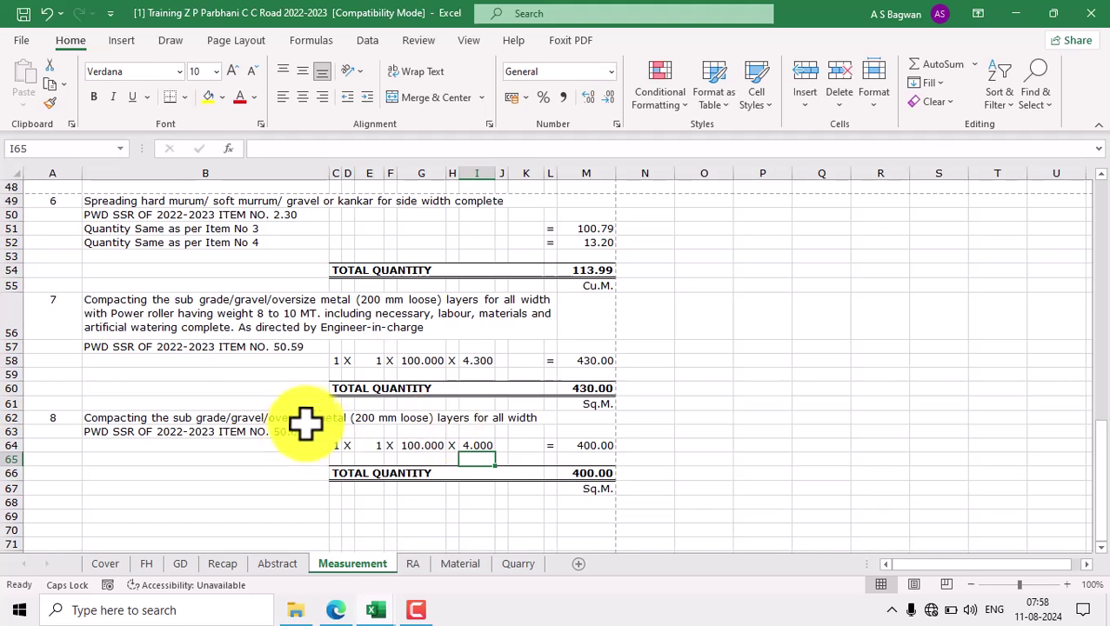
# Step: Increase the height of row 62 to fit its description and copy the description text of item 50.61 from the SSR_2022-23 workbook
pyautogui.click(302, 420)
pyautogui.moveTo(18, 424); pyautogui.dragTo(23, 471)
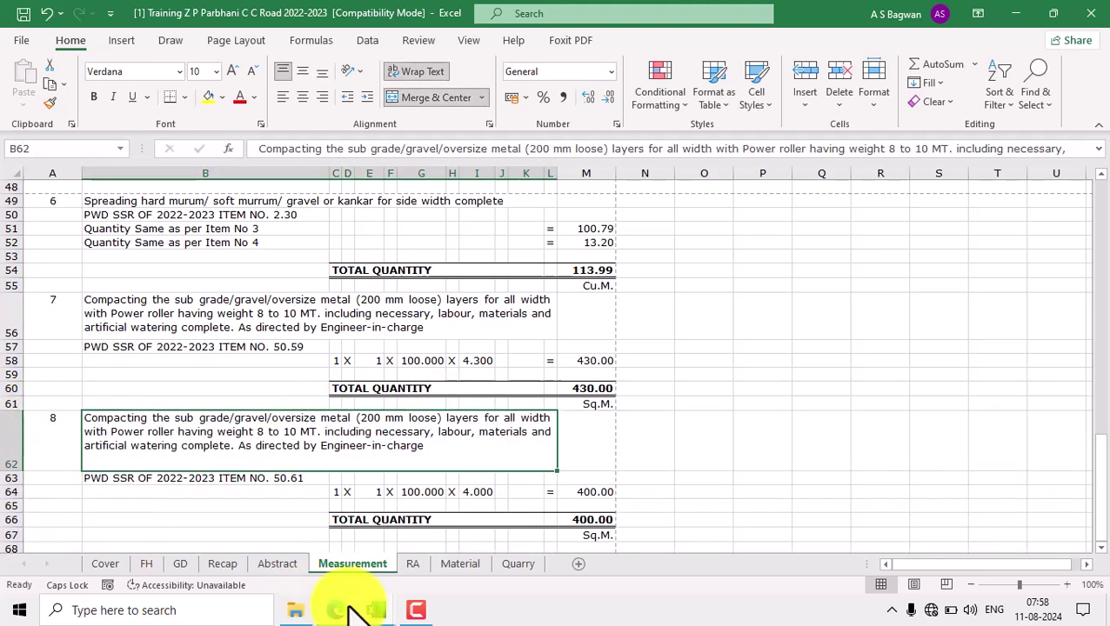
pyautogui.moveTo(371, 602)
pyautogui.click(448, 561)
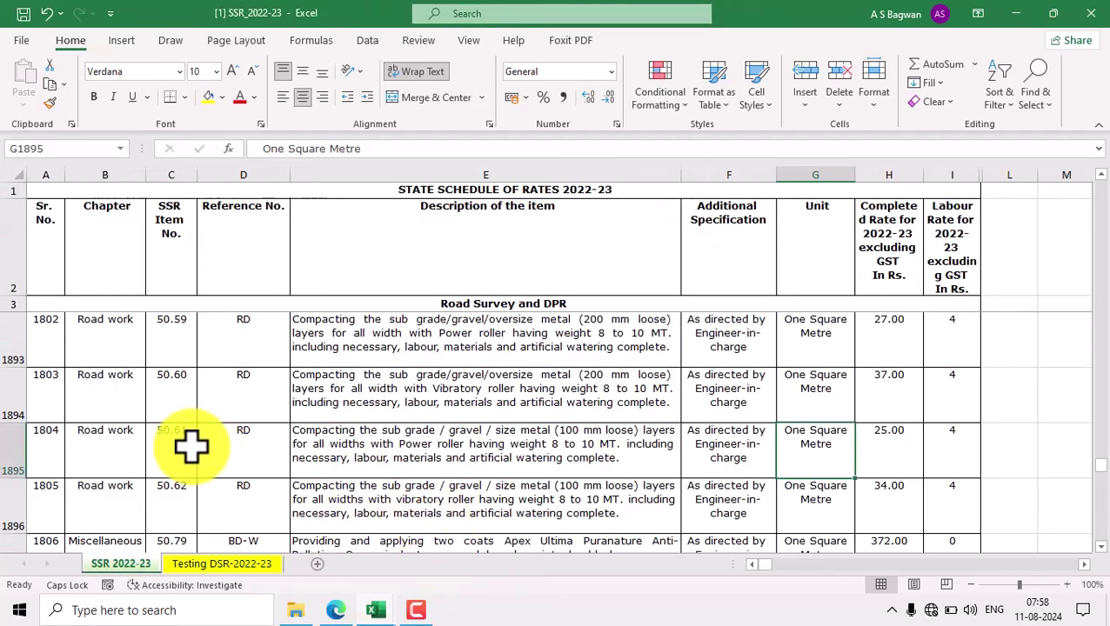
pyautogui.click(14, 452)
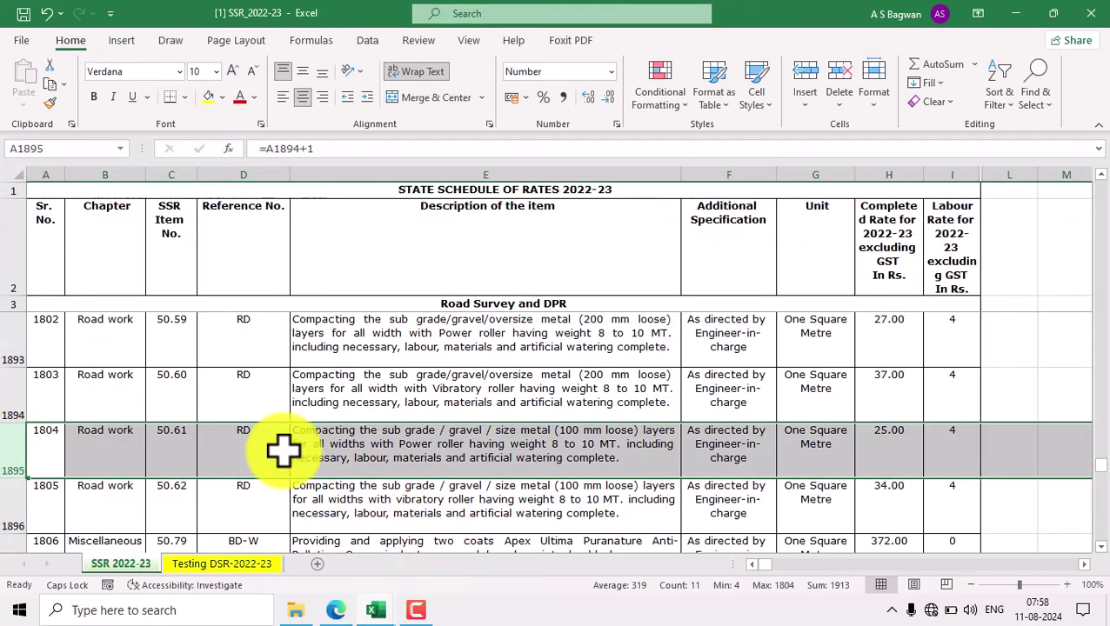
pyautogui.click(614, 458)
pyautogui.doubleClick(634, 456)
pyautogui.moveTo(634, 457); pyautogui.dragTo(293, 435)
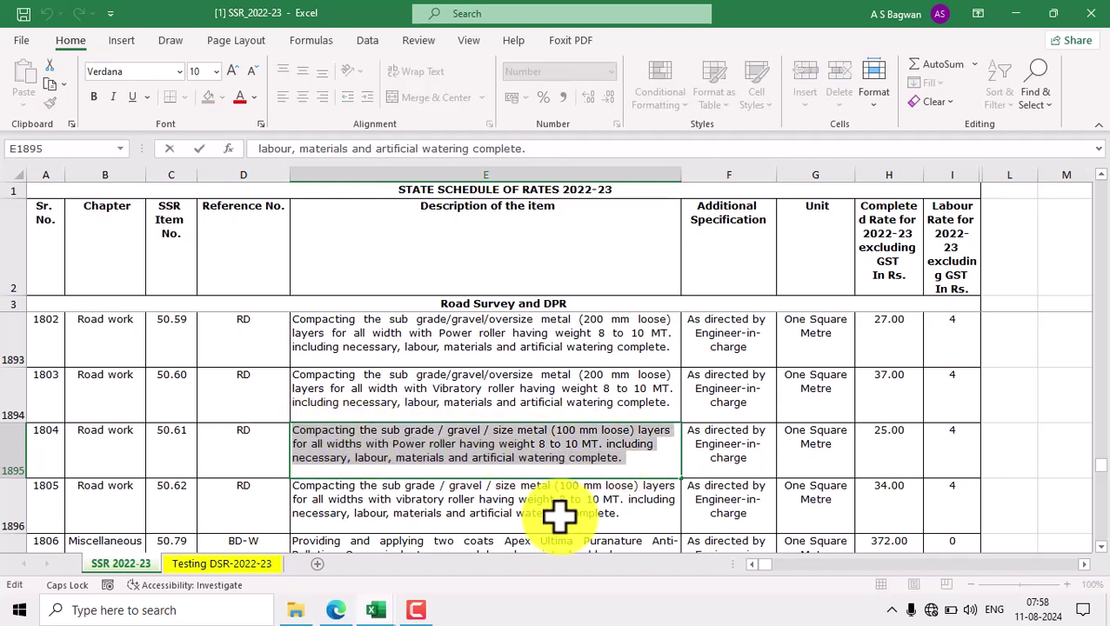
pyautogui.hotkey('ctrl', 'c')
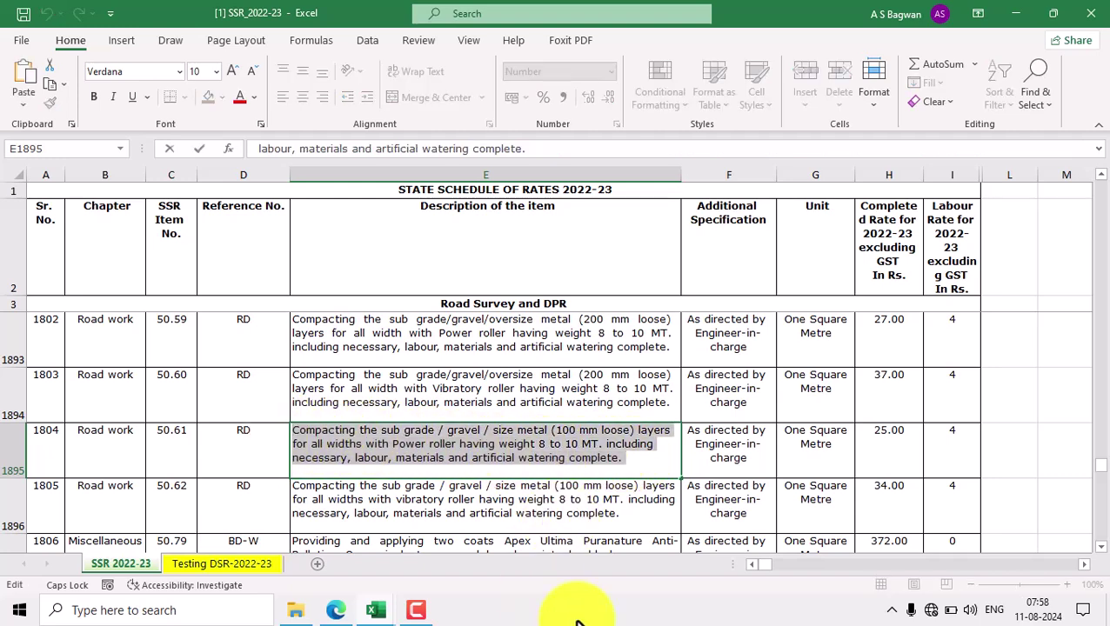
# Step: Replace the item 8 description in B62 of the Measurement sheet with the copied 100 mm loose layers text
pyautogui.moveTo(380, 611)
pyautogui.click(285, 548)
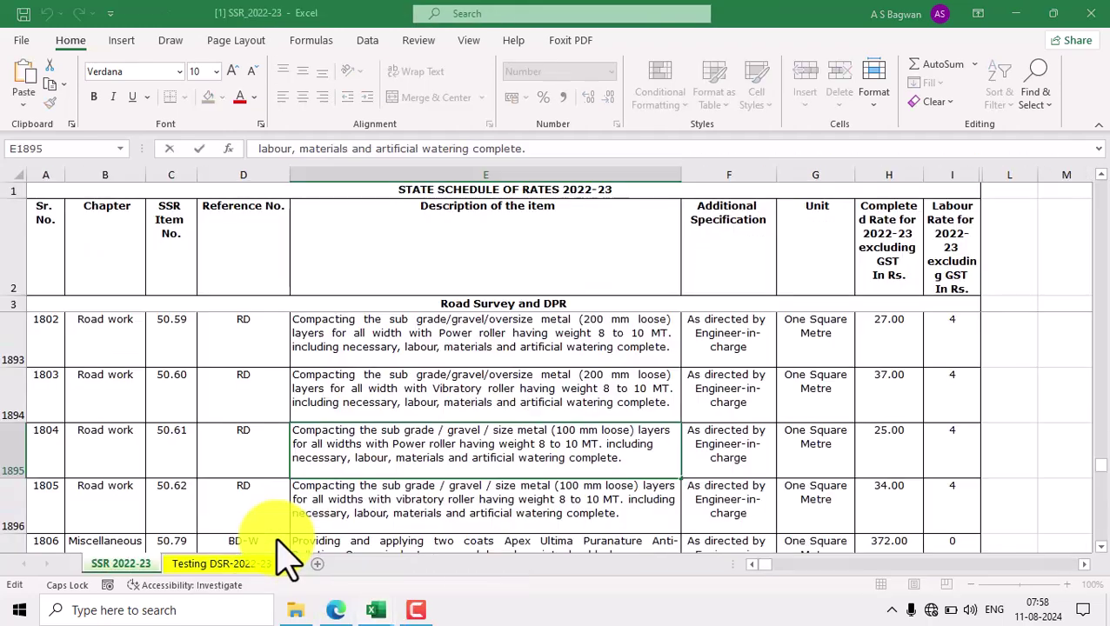
pyautogui.doubleClick(464, 451)
pyautogui.moveTo(464, 451); pyautogui.dragTo(67, 414)
pyautogui.hotkey('ctrl', 'v')
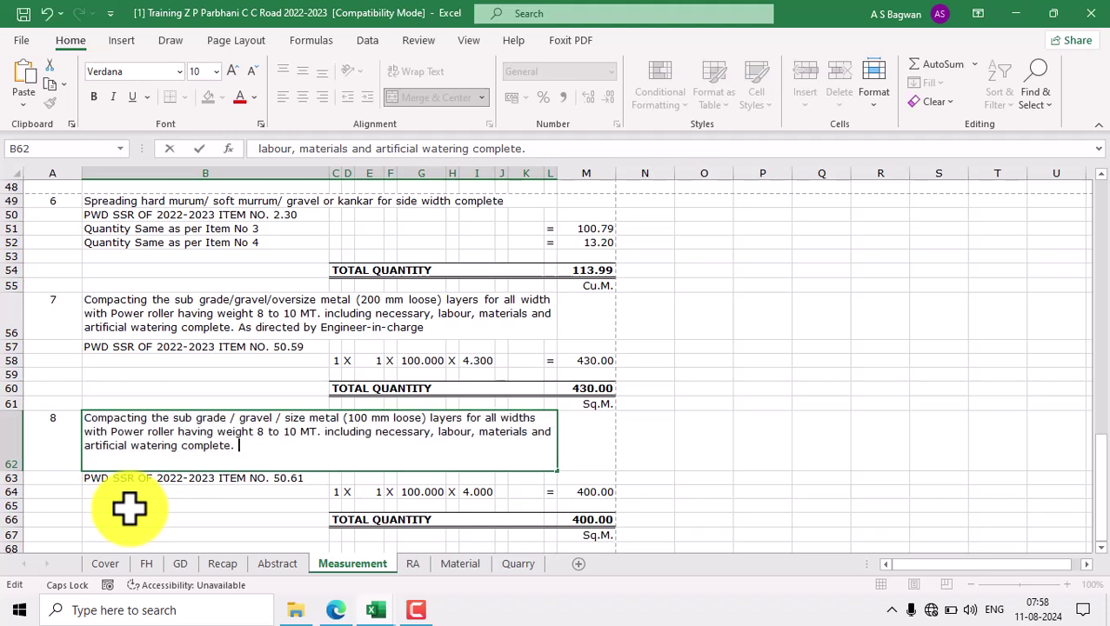
# Step: Append "As directed by Engineer-in-charge" from the SSR_2022-23 additional specification to the B62 description and reduce row 62's height to fit
pyautogui.moveTo(380, 608)
pyautogui.click(484, 574)
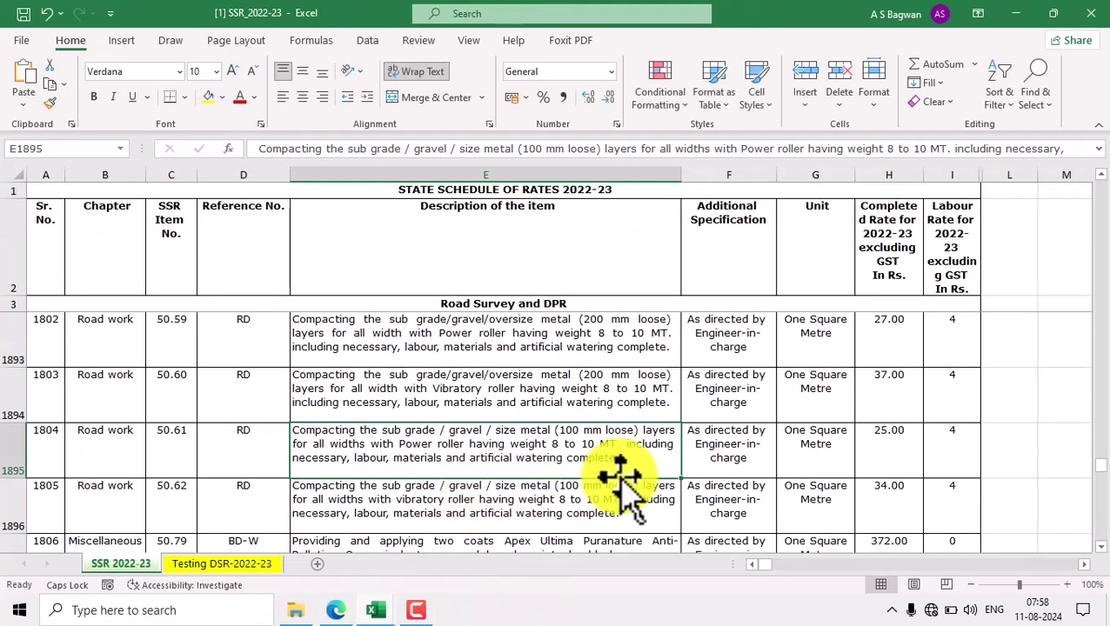
pyautogui.press('Right')
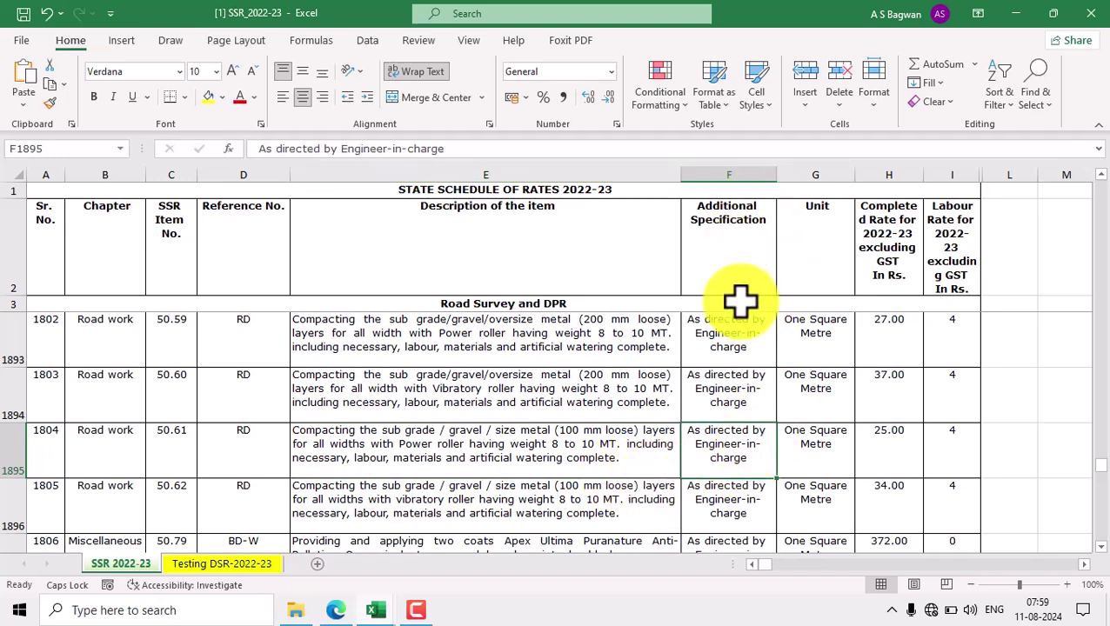
pyautogui.doubleClick(762, 454)
pyautogui.moveTo(763, 458); pyautogui.dragTo(674, 435)
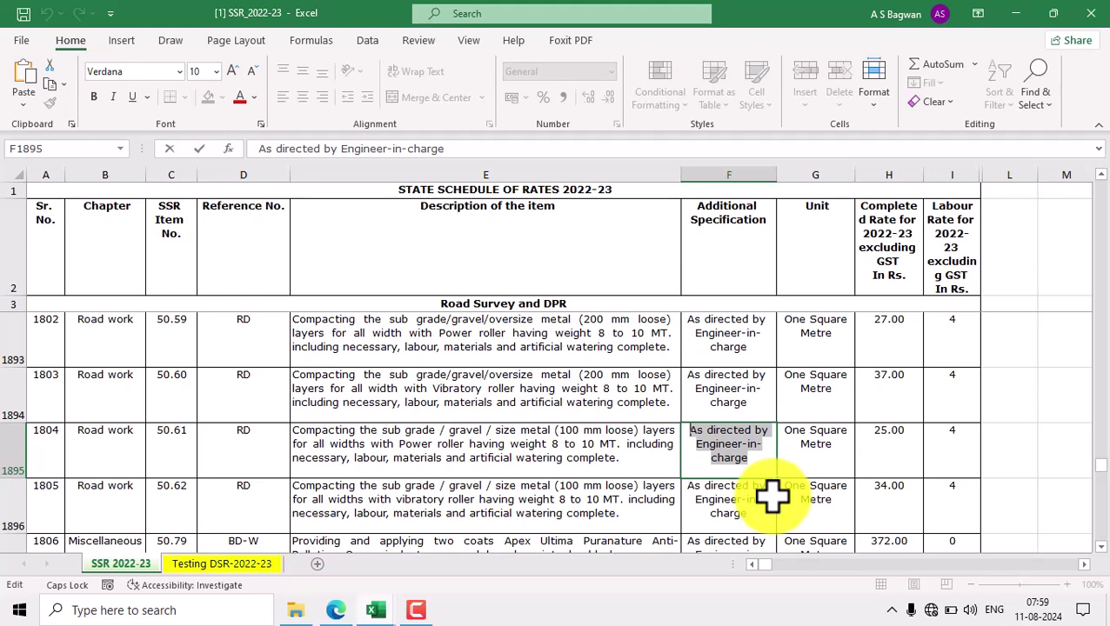
pyautogui.moveTo(372, 609)
pyautogui.click(309, 546)
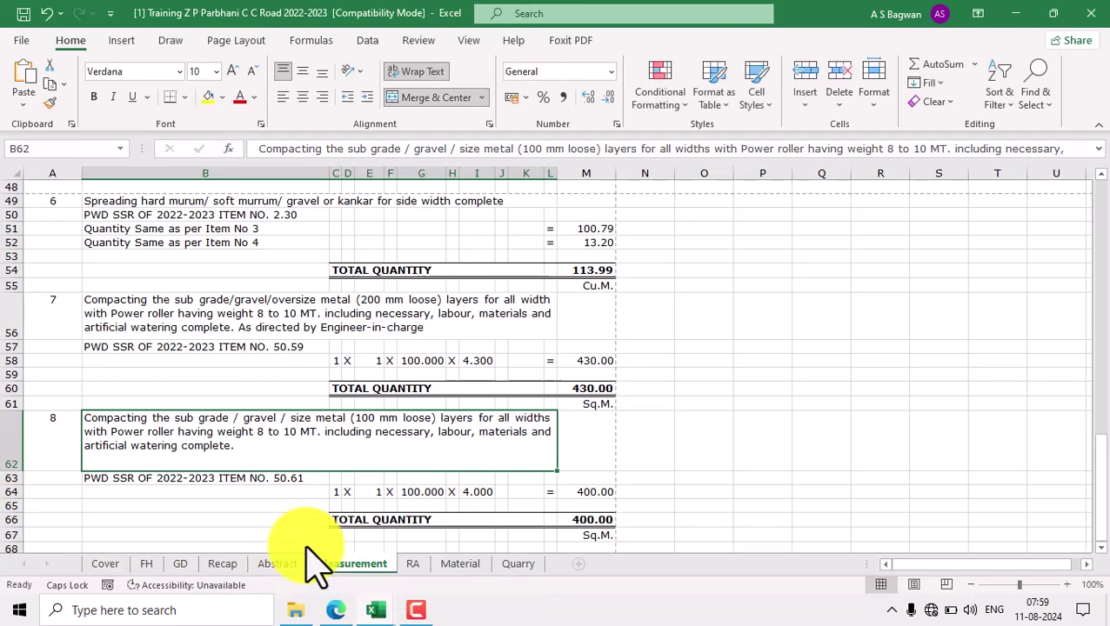
pyautogui.doubleClick(290, 454)
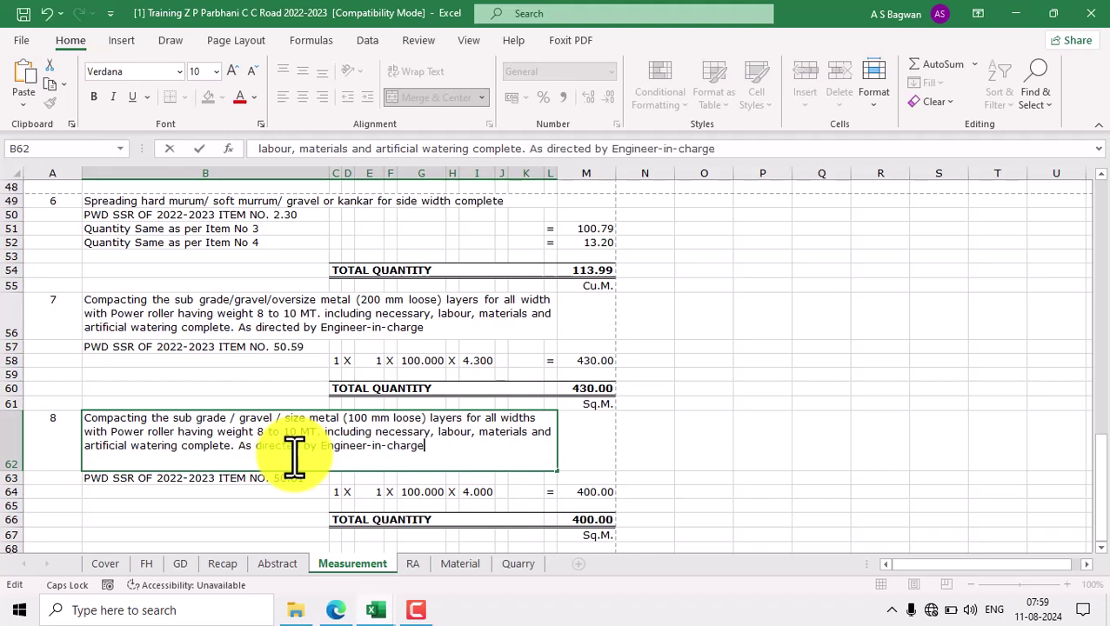
pyautogui.click(681, 450)
pyautogui.click(659, 512)
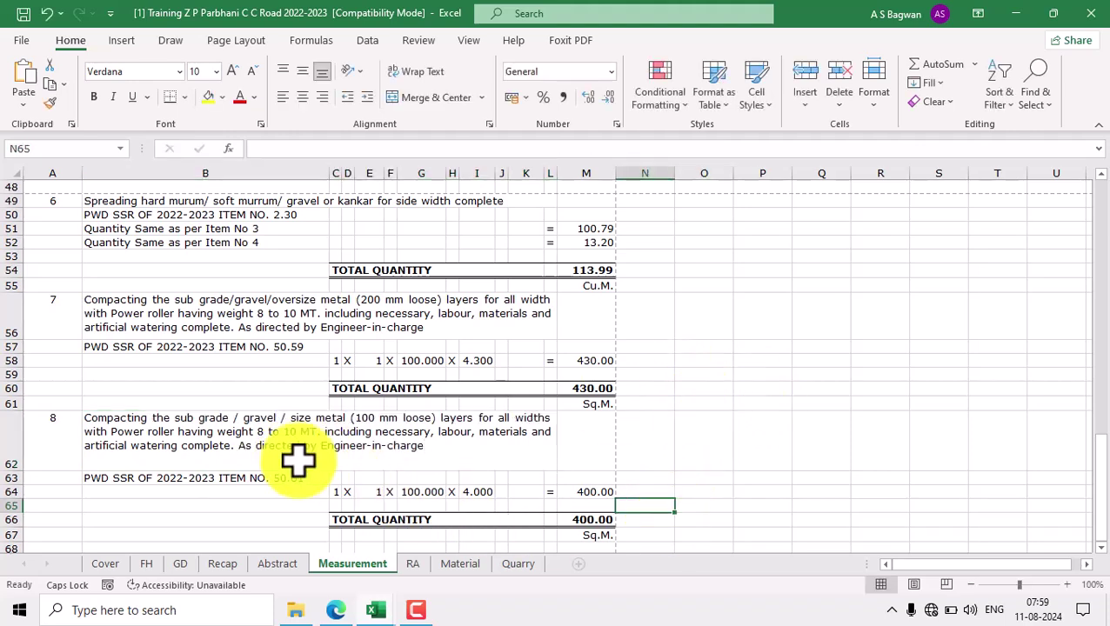
pyautogui.moveTo(13, 469); pyautogui.dragTo(20, 451)
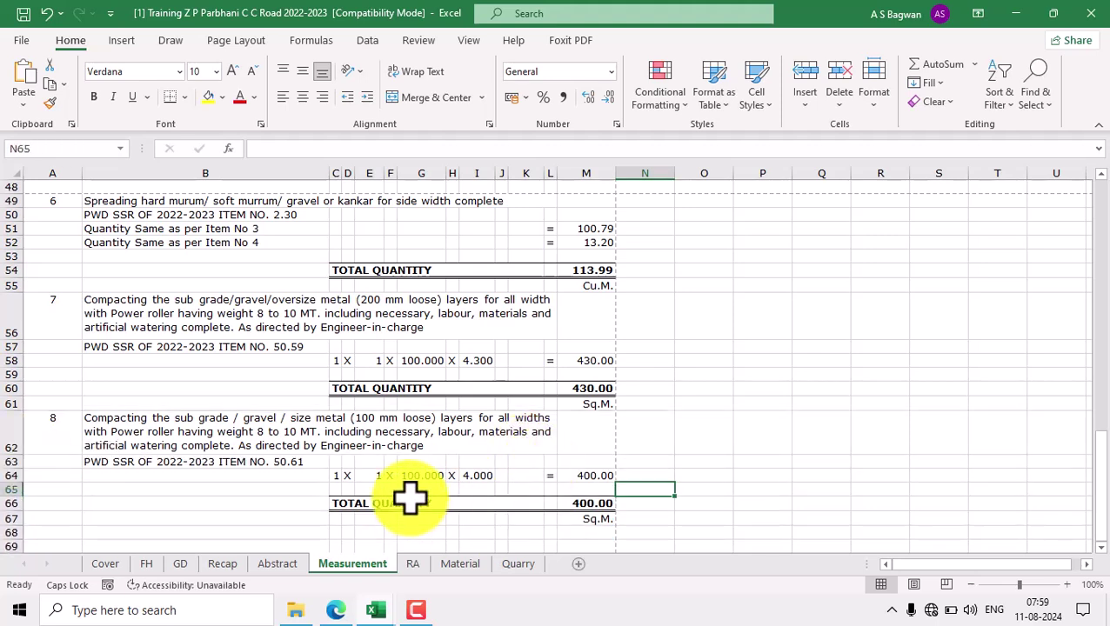
# Step: Review item 8's number, description and SSR reference, and examine the quantity formulas in M64 and M66
pyautogui.click(63, 446)
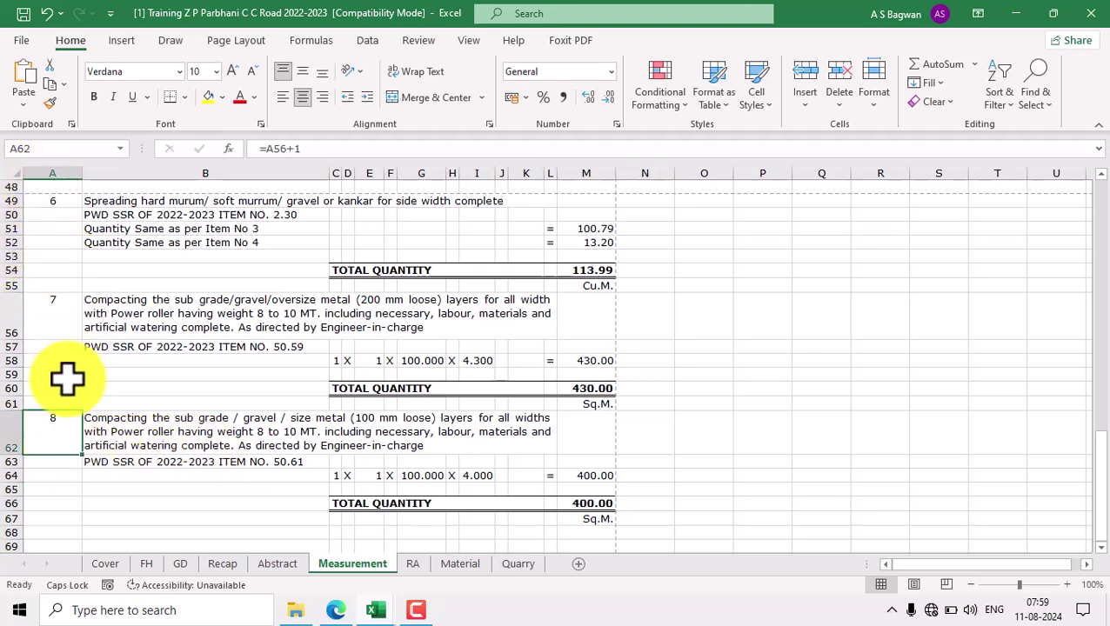
pyautogui.click(299, 461)
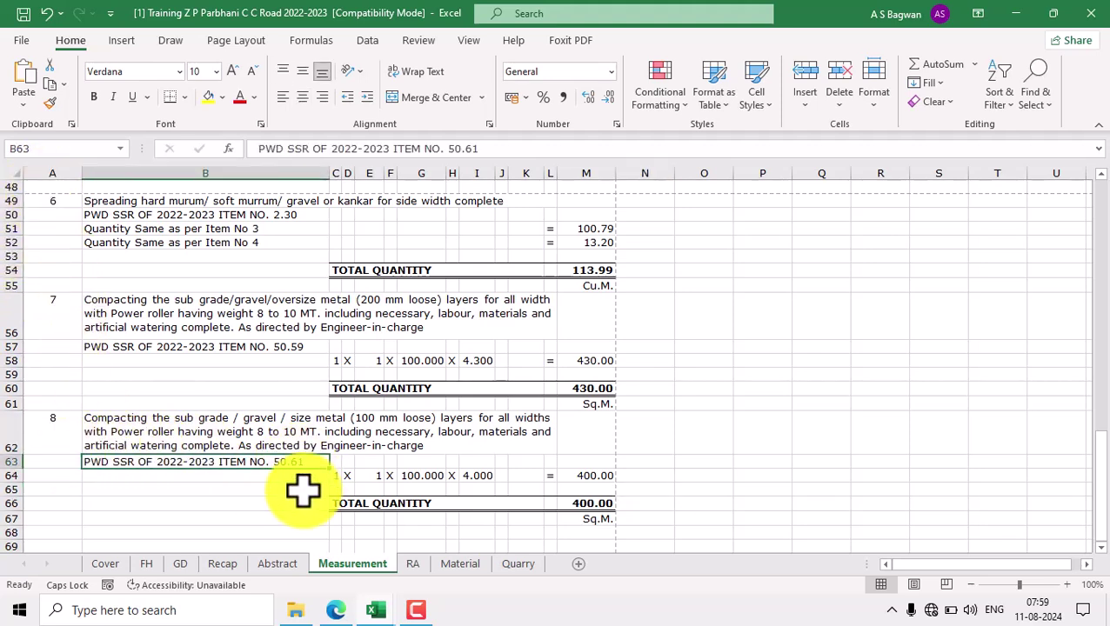
pyautogui.click(386, 434)
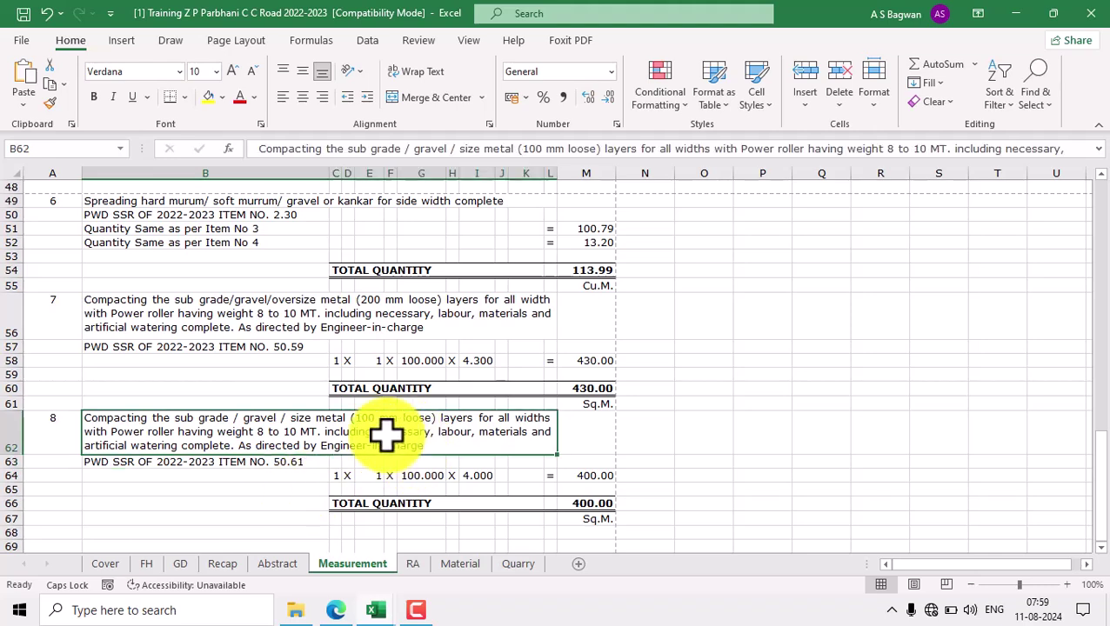
pyautogui.click(599, 475)
pyautogui.doubleClick(597, 474)
pyautogui.press('Escape')
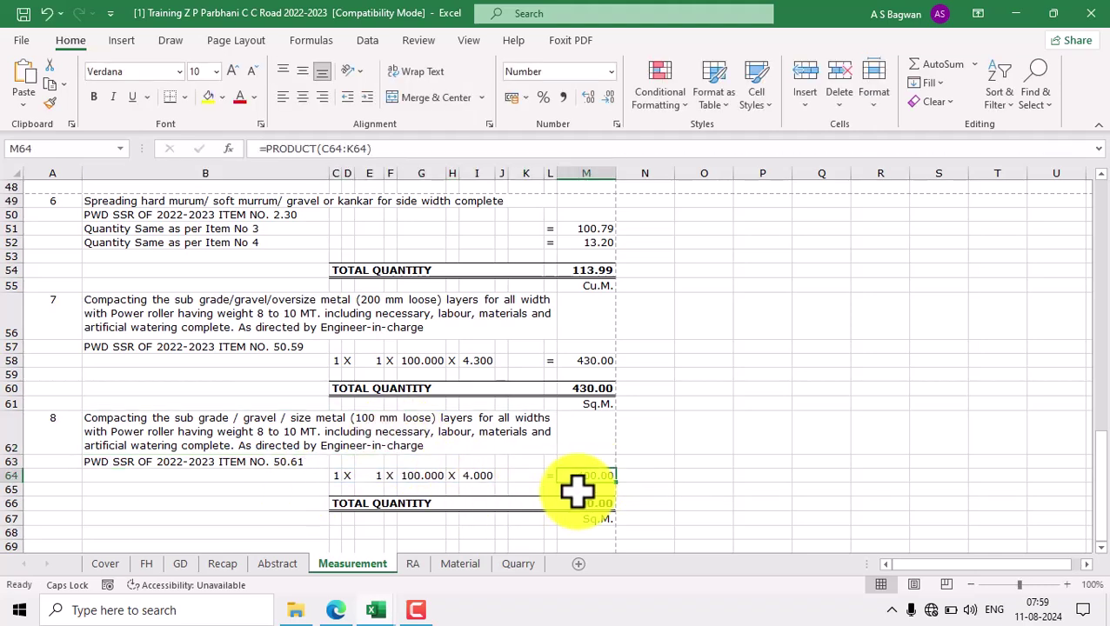
pyautogui.doubleClick(583, 503)
pyautogui.press('Escape')
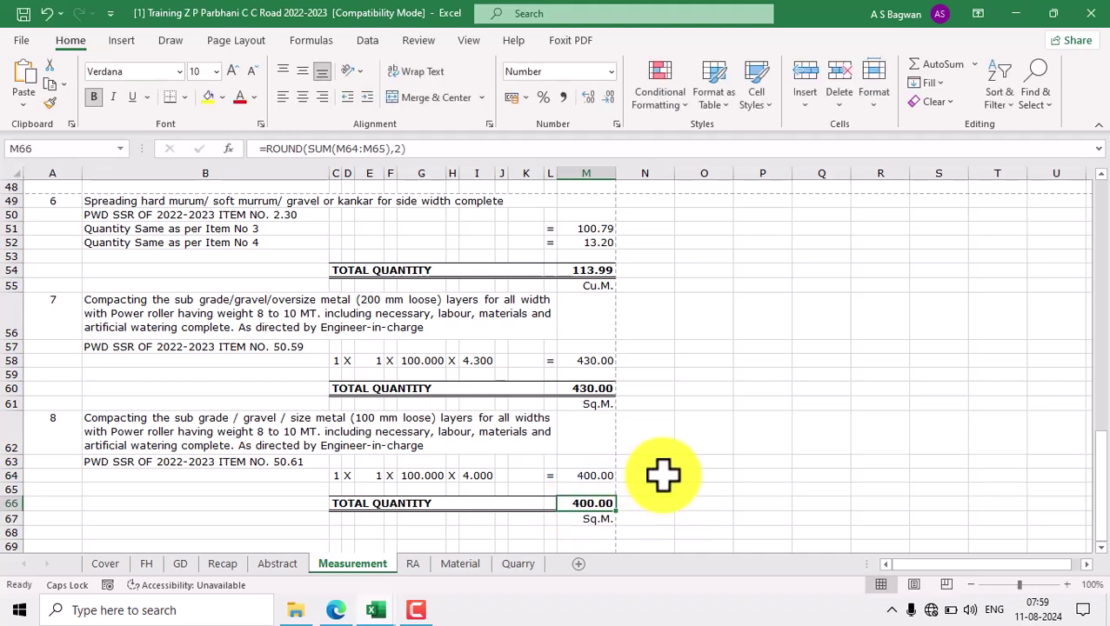
pyautogui.scroll(-2, 663, 474)
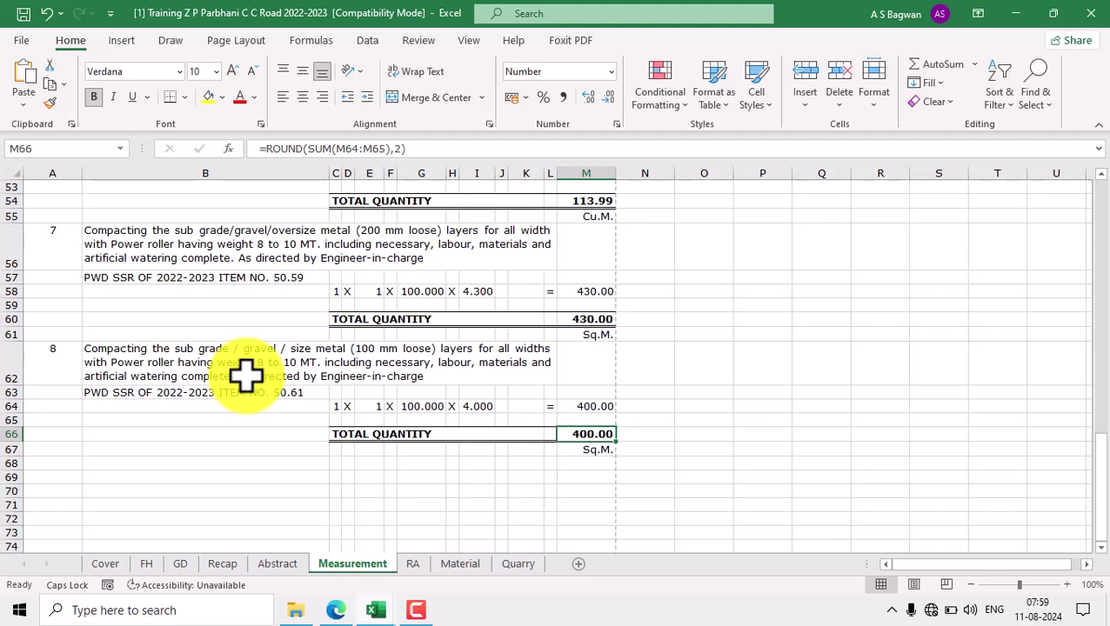
# Step: Go to the RA sheet and set its paper size so the page boundary shows
pyautogui.click(414, 565)
pyautogui.scroll(-2, 657, 423)
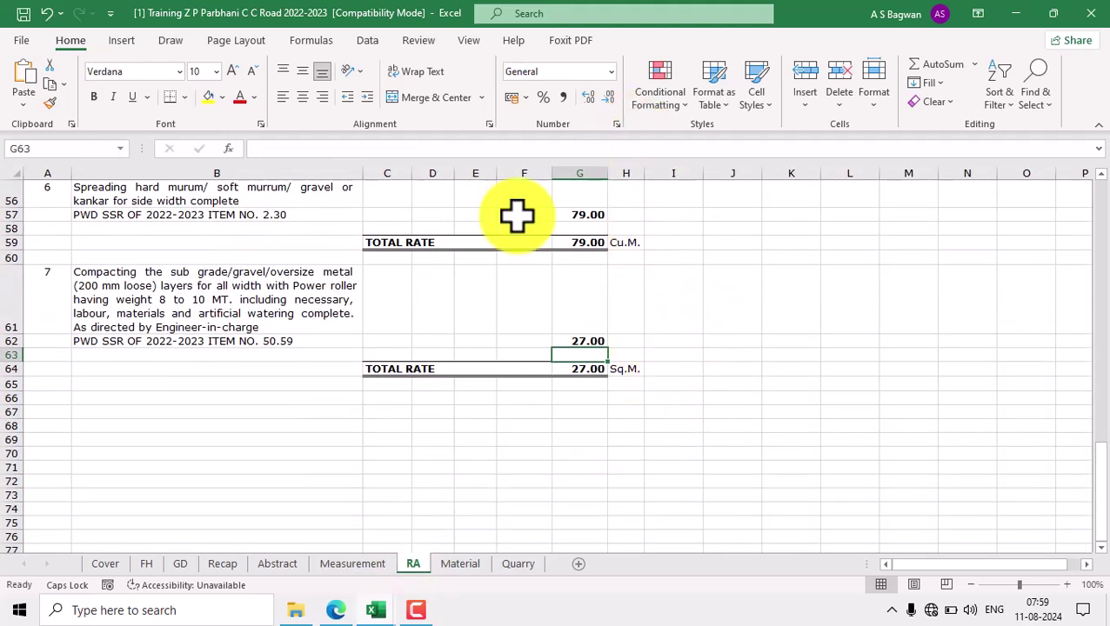
pyautogui.click(239, 41)
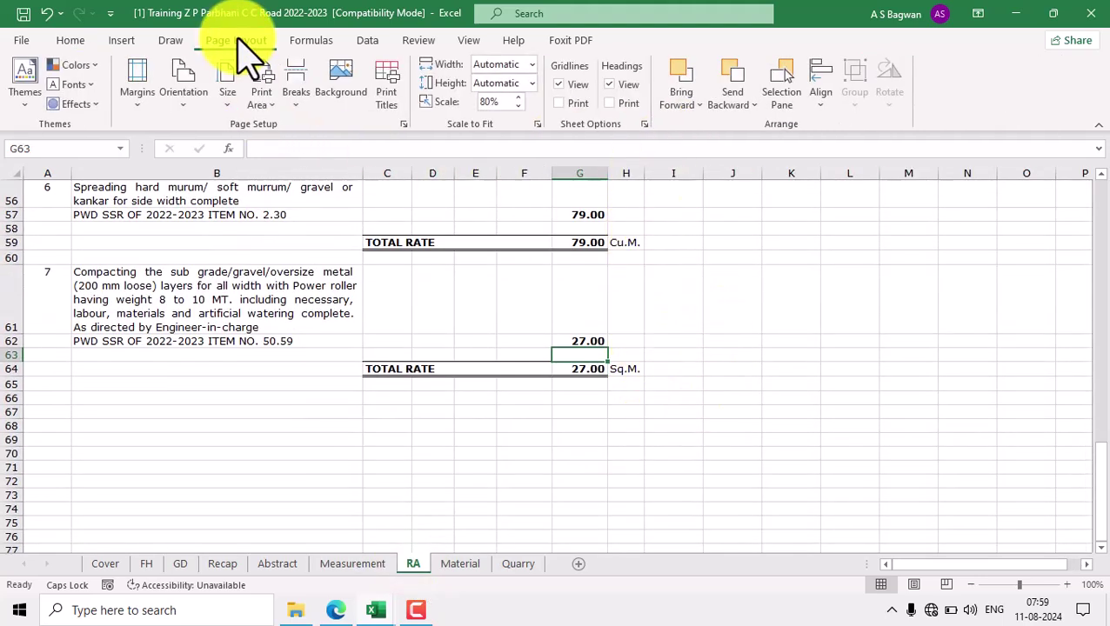
pyautogui.click(226, 109)
pyautogui.click(292, 139)
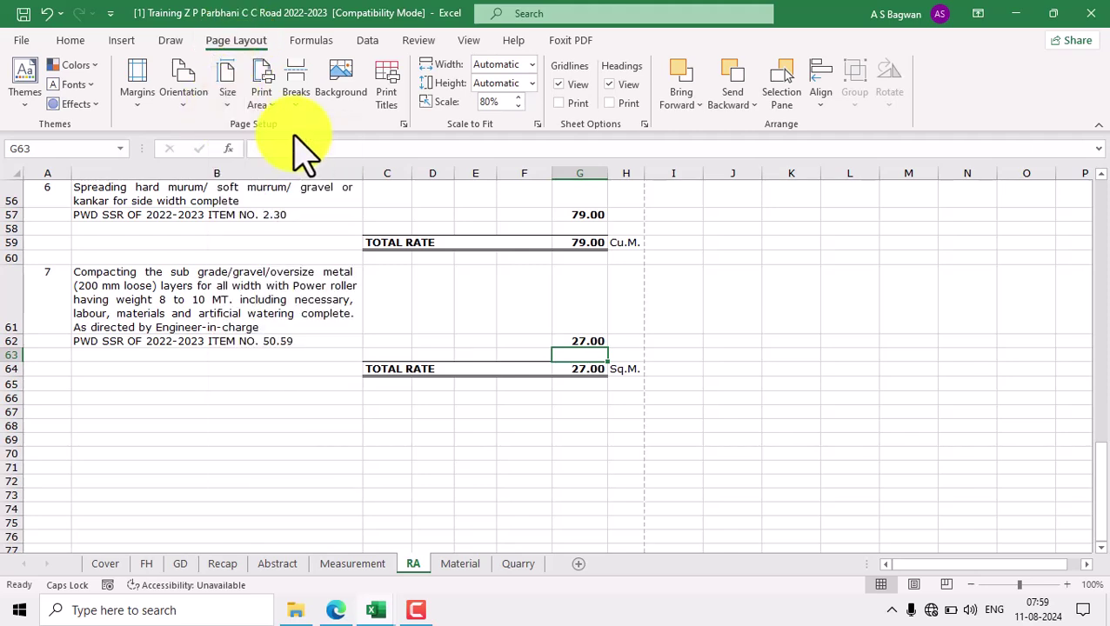
# Step: Copy the item 7 rate block A61:H64 on the RA sheet to the empty rows starting at A66
pyautogui.moveTo(55, 289); pyautogui.dragTo(611, 372)
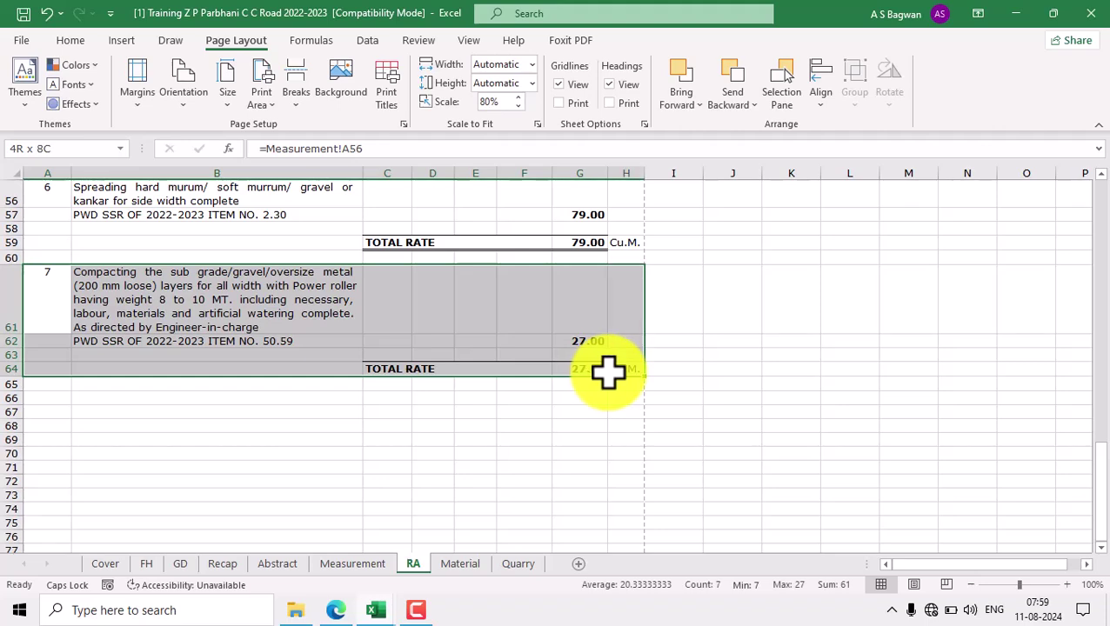
pyautogui.click(71, 41)
pyautogui.click(48, 84)
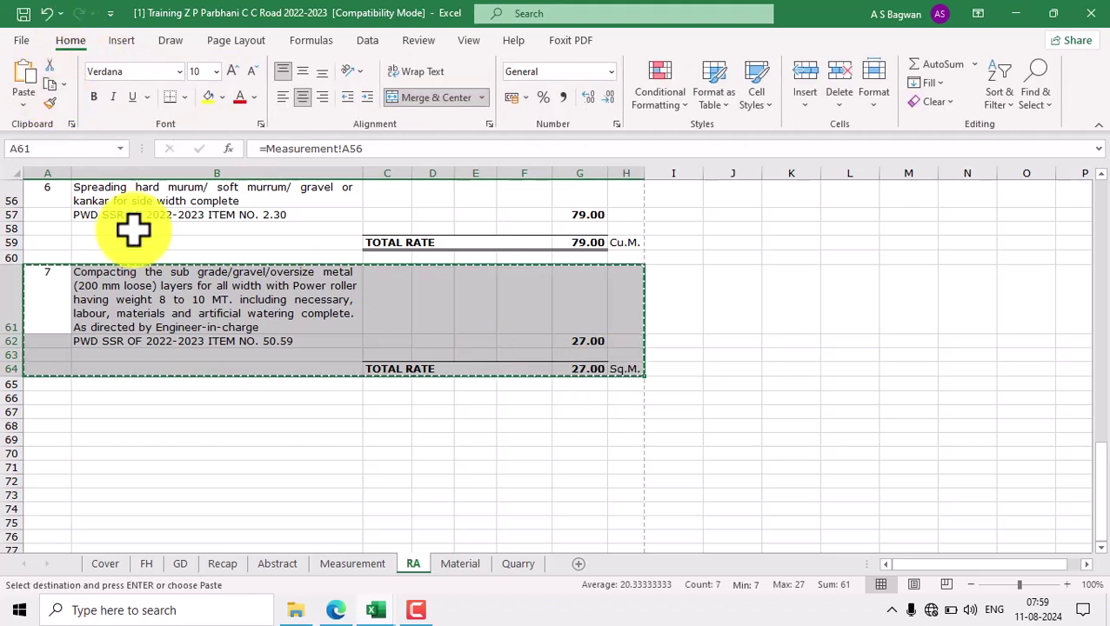
pyautogui.click(55, 397)
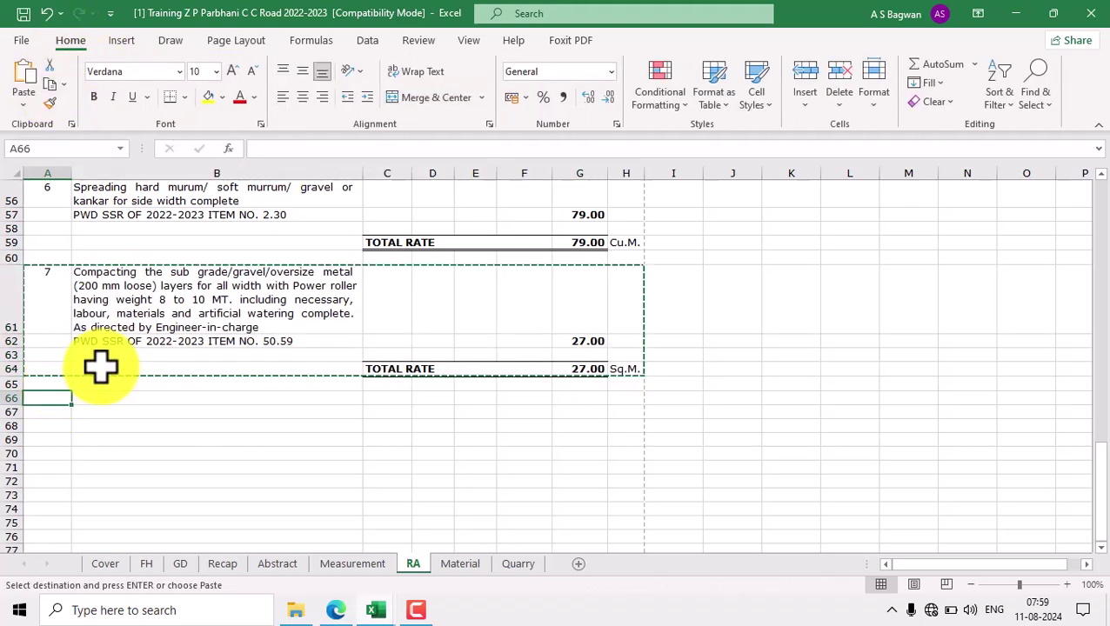
pyautogui.click(20, 83)
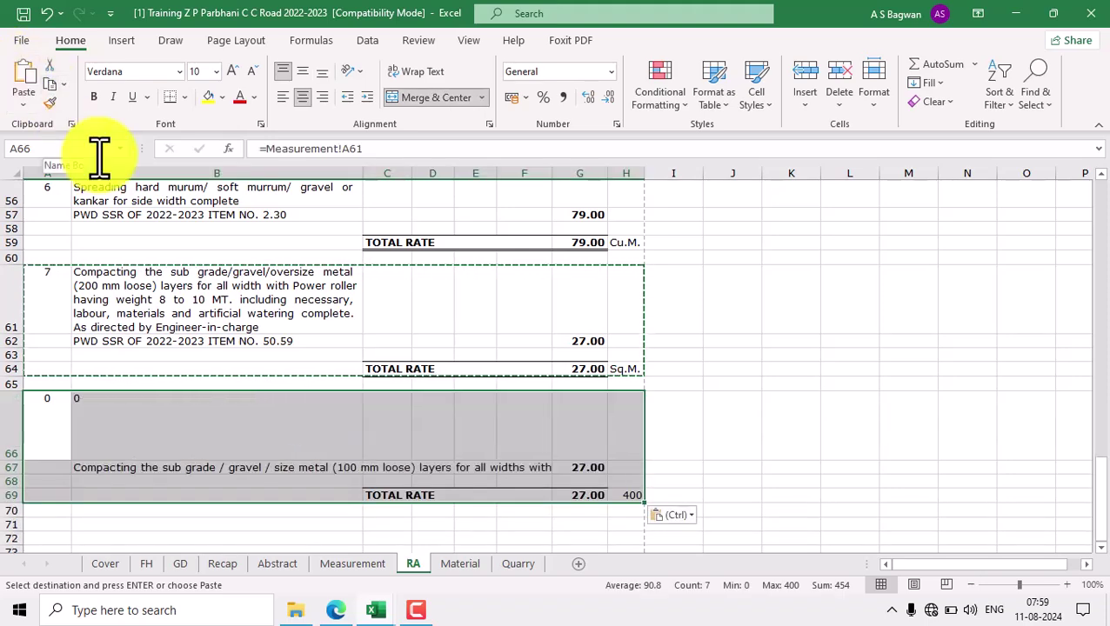
pyautogui.press('Escape')
# Step: Examine the formulas linking item 7's number, description, SSR reference and unit on the RA sheet to the Measurement sheet
pyautogui.click(48, 295)
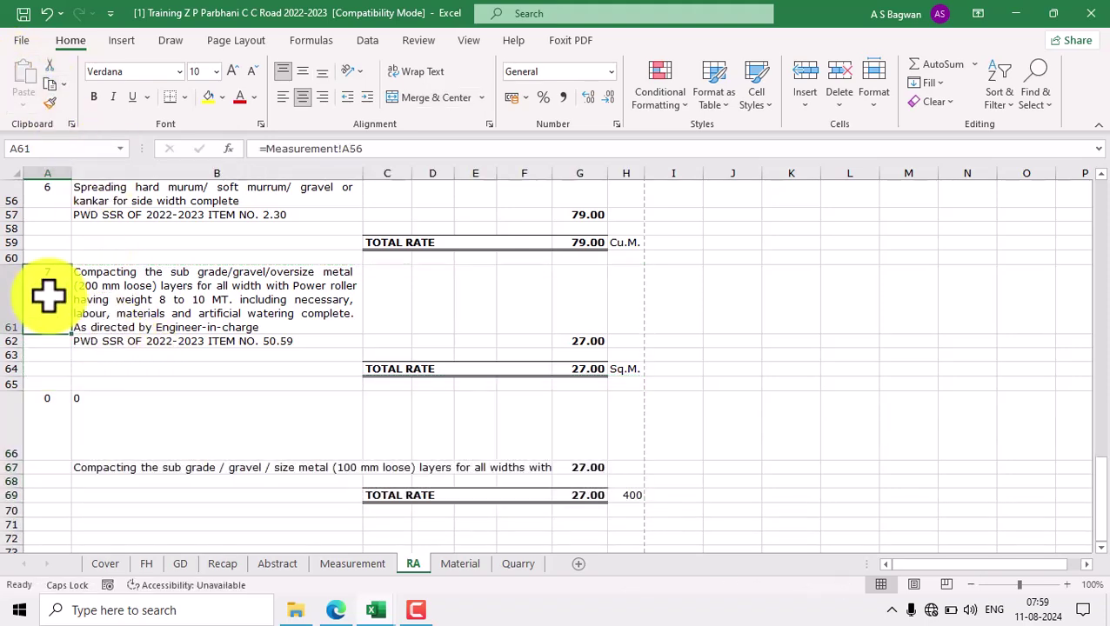
pyautogui.click(228, 320)
pyautogui.click(303, 341)
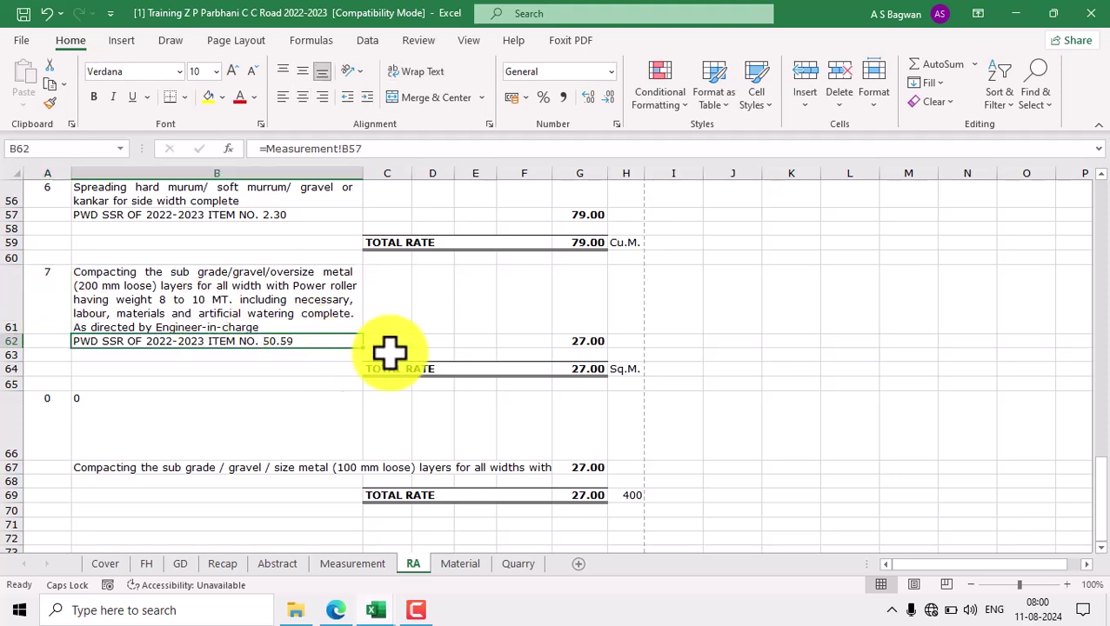
pyautogui.click(634, 371)
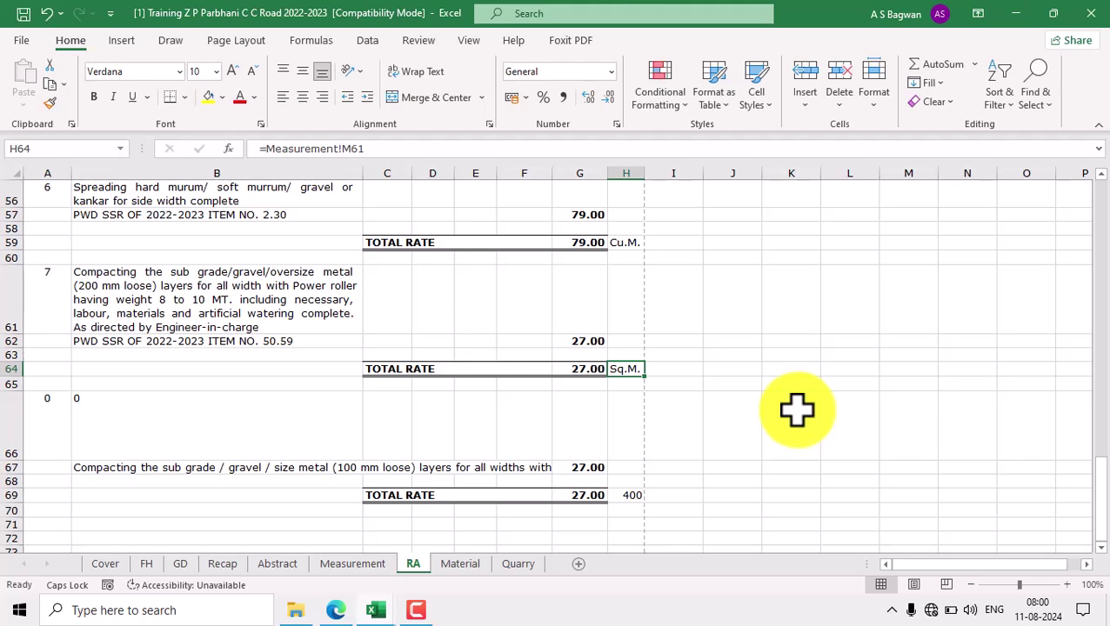
# Step: Link item 8's number in A66 and description in B66 on the RA sheet to Measurement cells A62 and B62
pyautogui.click(41, 426)
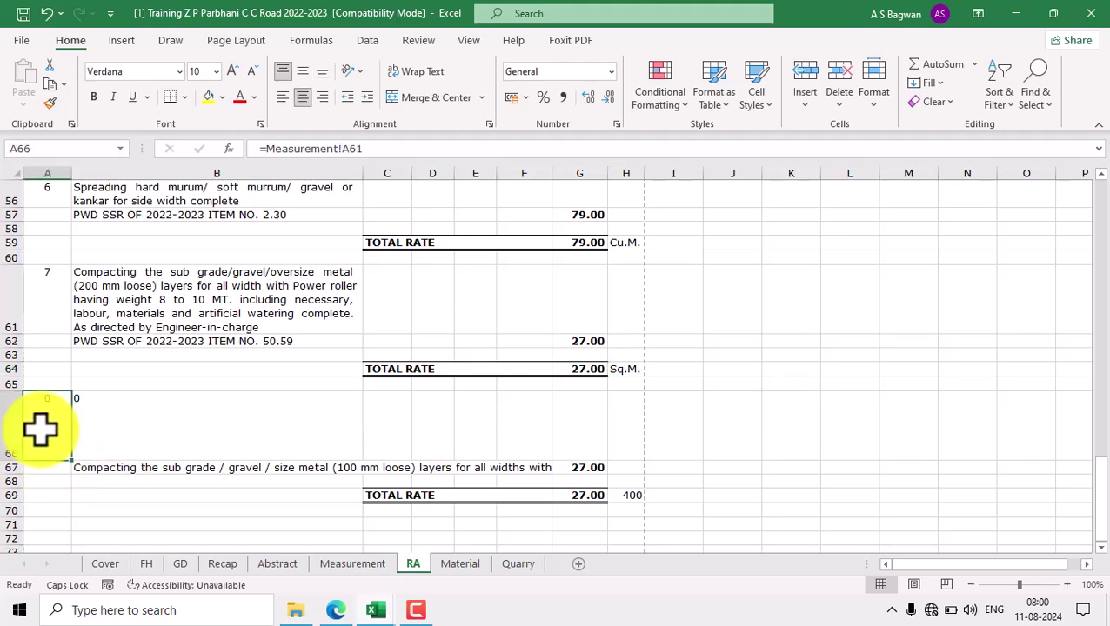
pyautogui.write('=')
pyautogui.click(352, 564)
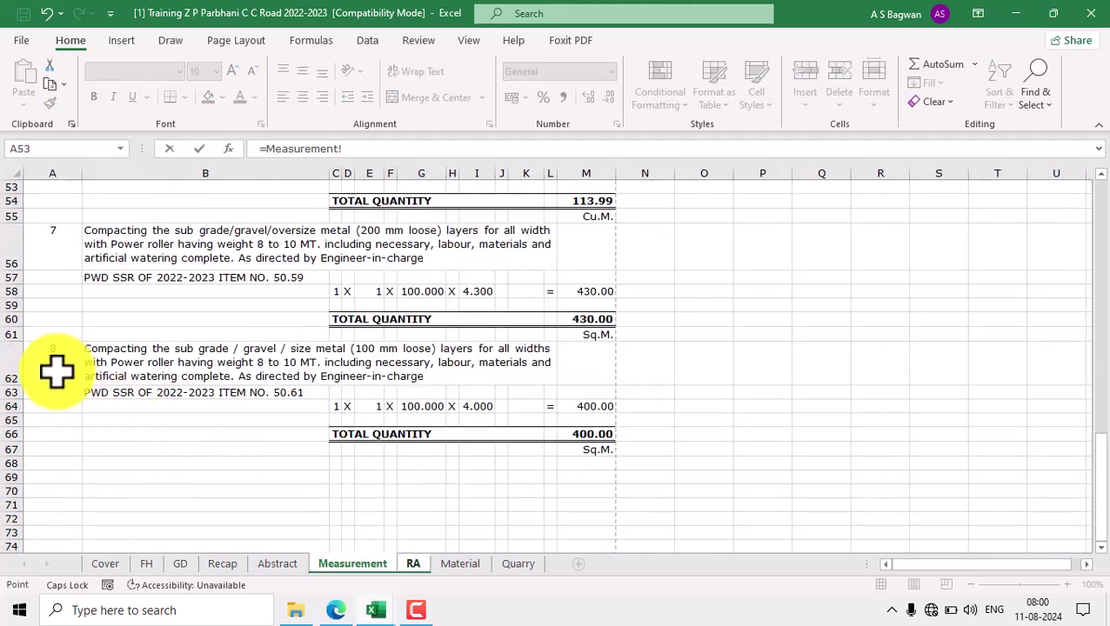
pyautogui.press('Return')
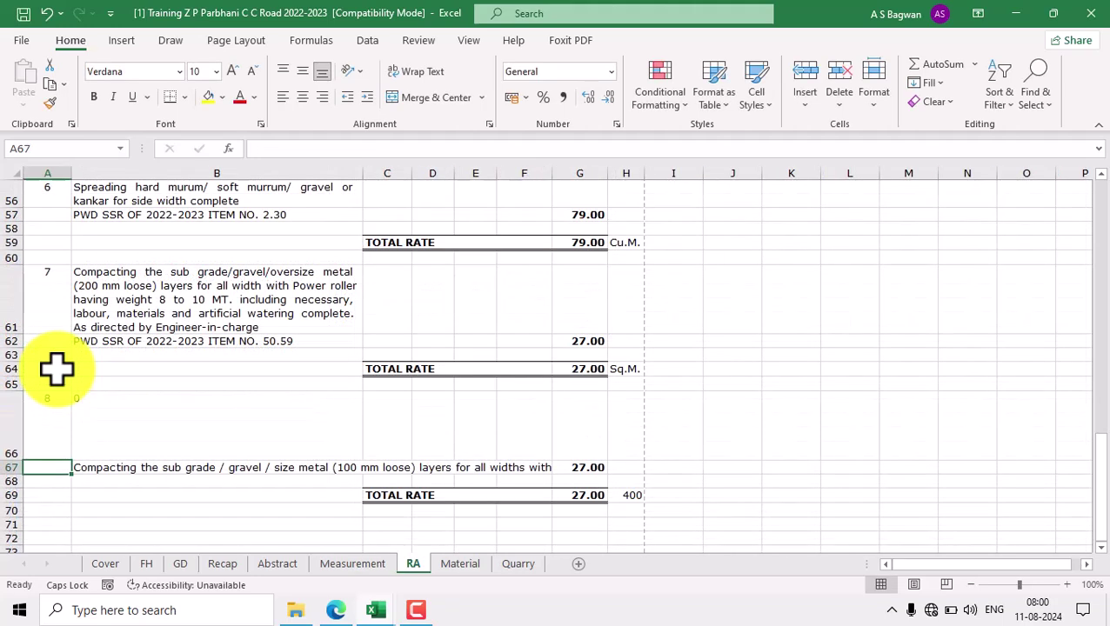
pyautogui.click(185, 409)
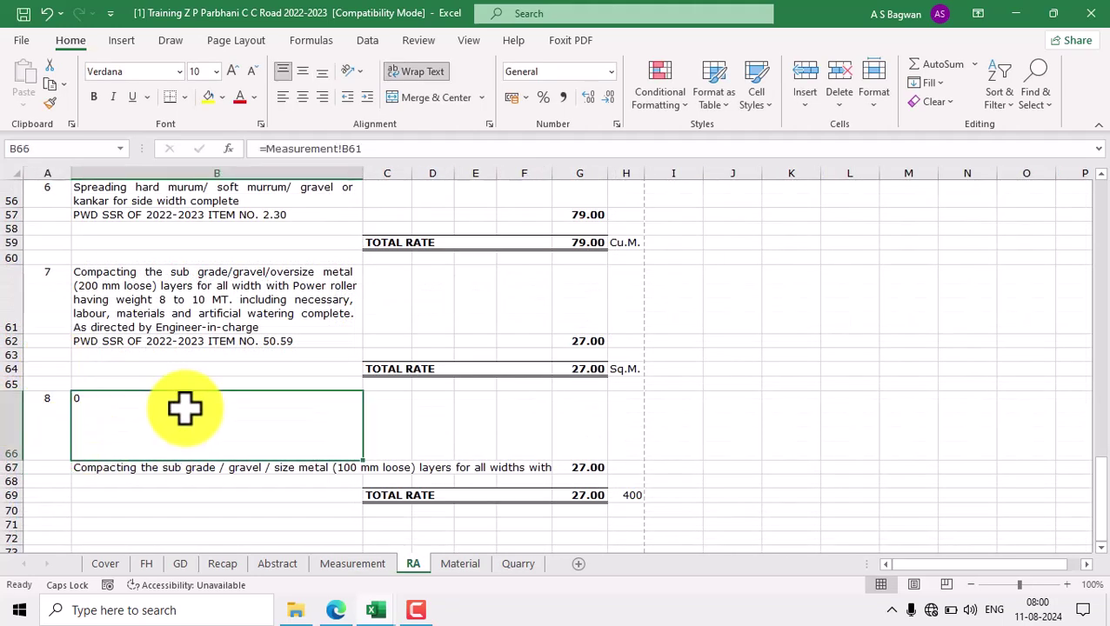
pyautogui.click(338, 563)
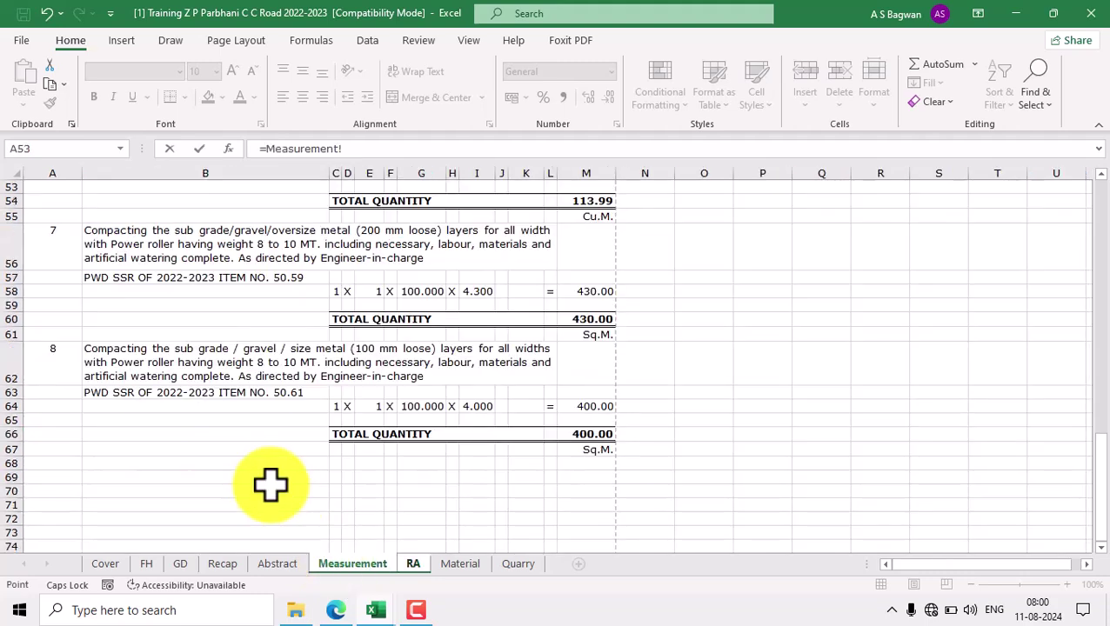
pyautogui.click(224, 369)
pyautogui.press('Return')
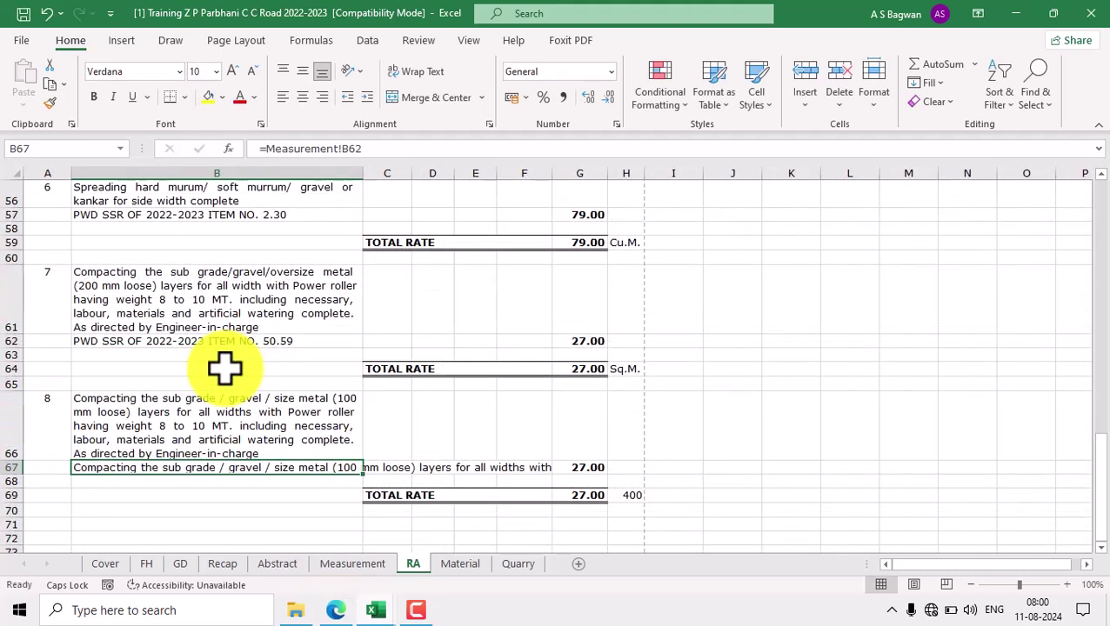
# Step: Link item 8's SSR reference in B67 to Measurement B63 and its unit in H69 to Measurement M67
pyautogui.write('=')
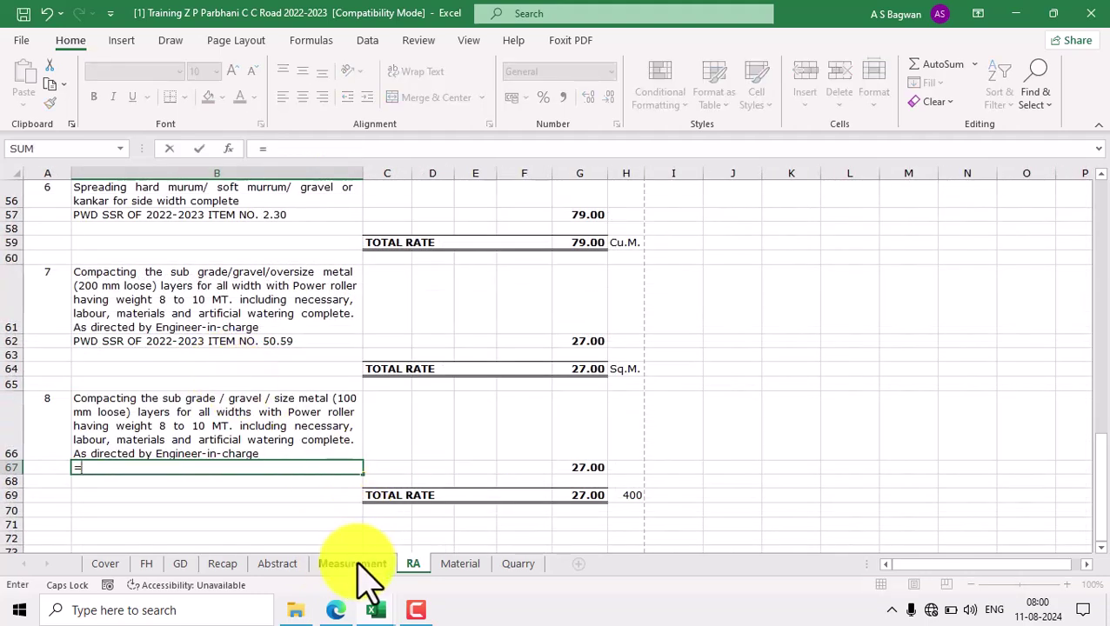
pyautogui.click(357, 564)
pyautogui.click(298, 390)
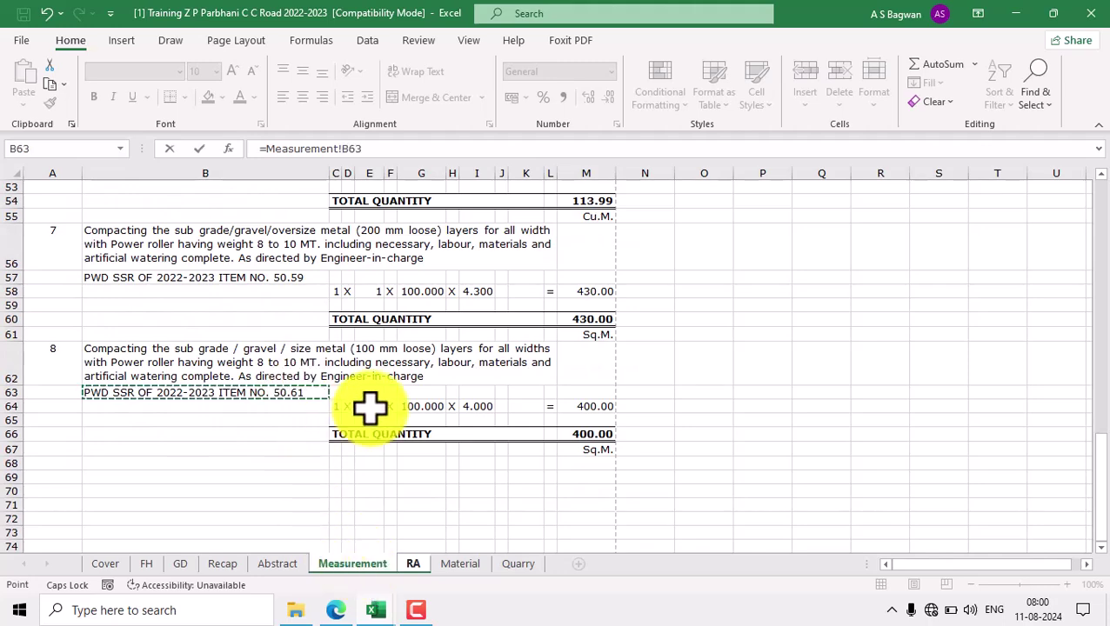
pyautogui.press('Return')
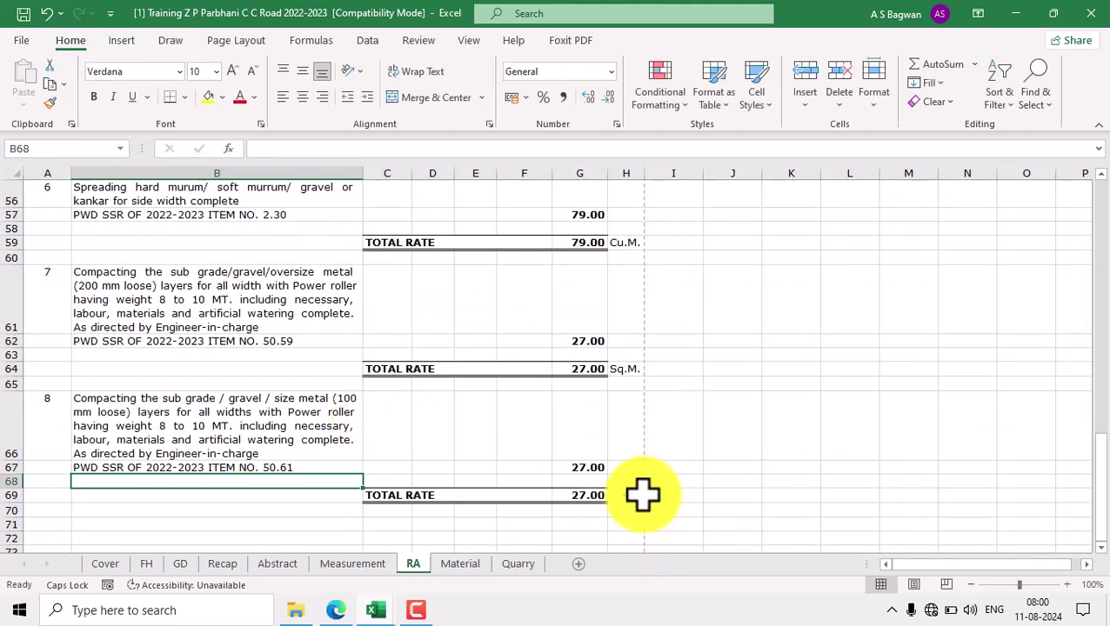
pyautogui.click(641, 494)
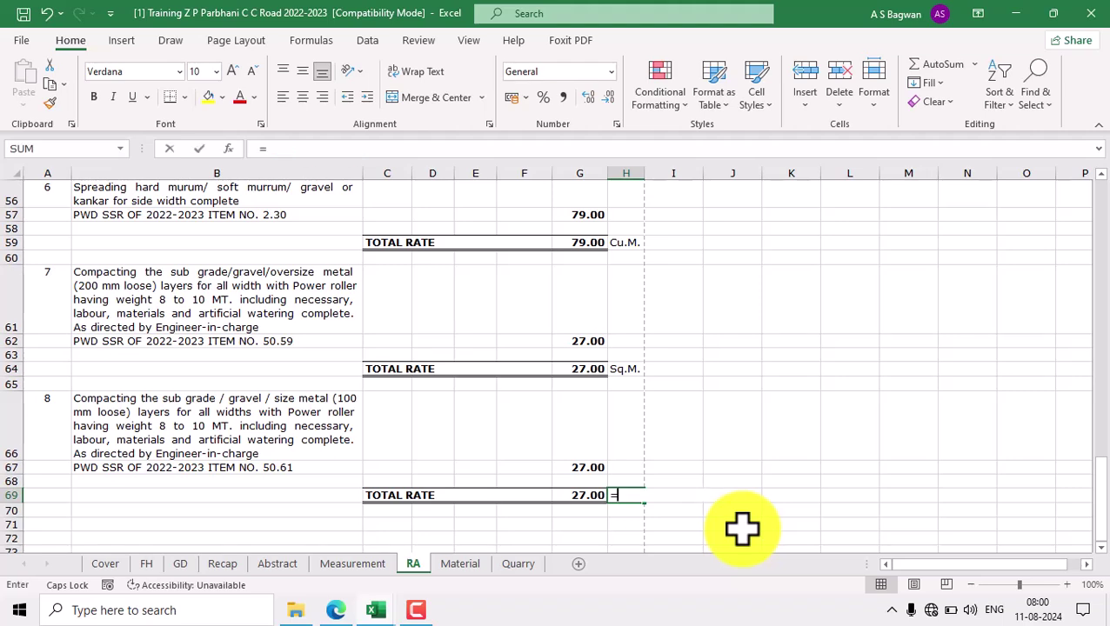
pyautogui.write('=')
pyautogui.click(352, 564)
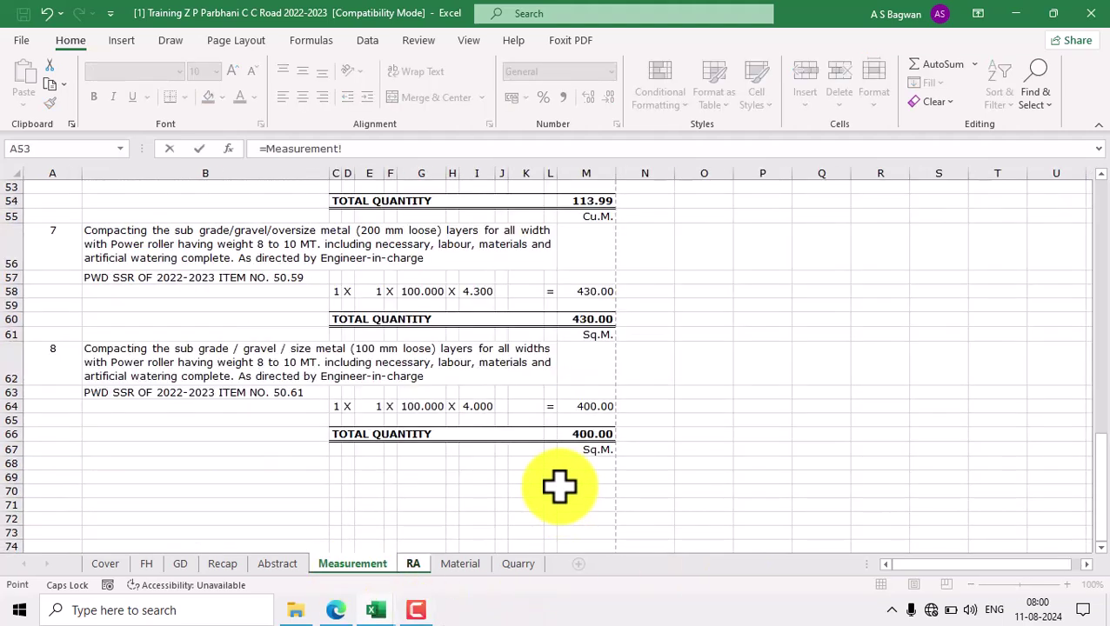
pyautogui.click(588, 451)
pyautogui.press('Return')
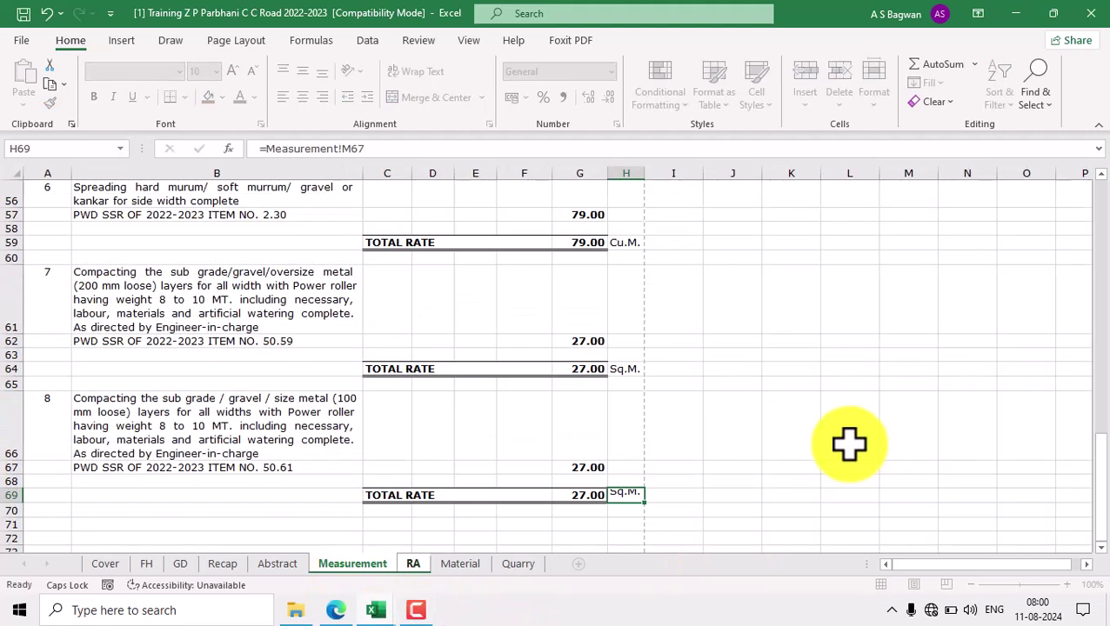
# Step: Check the formulas behind item 8's number, description, SSR reference and unit on the RA sheet
pyautogui.click(56, 428)
pyautogui.click(265, 427)
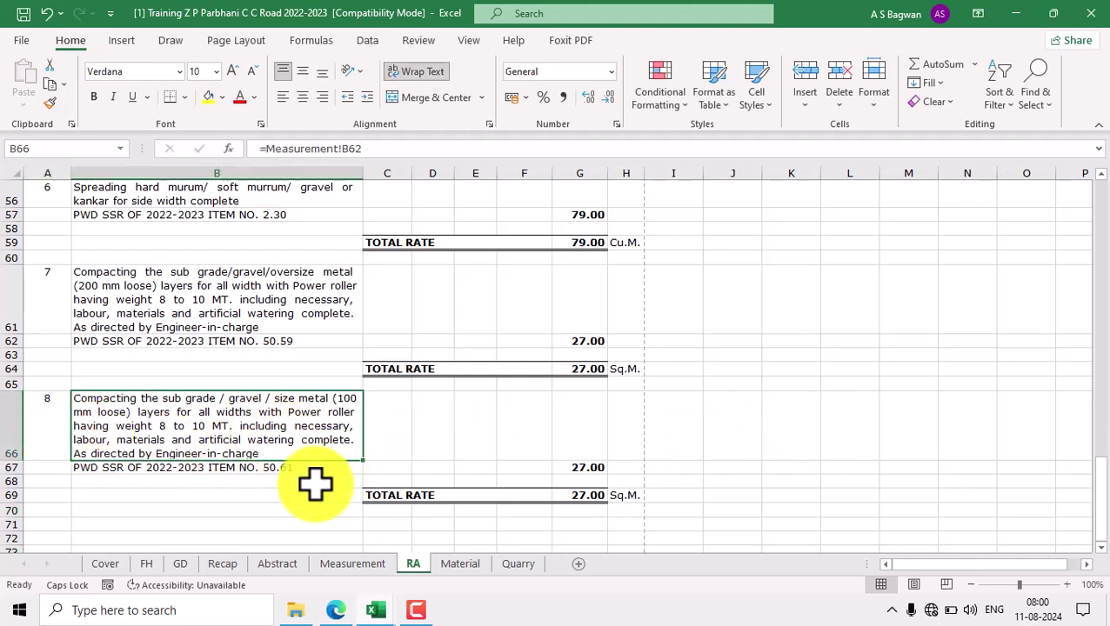
pyautogui.click(297, 471)
pyautogui.scroll(-2, 661, 472)
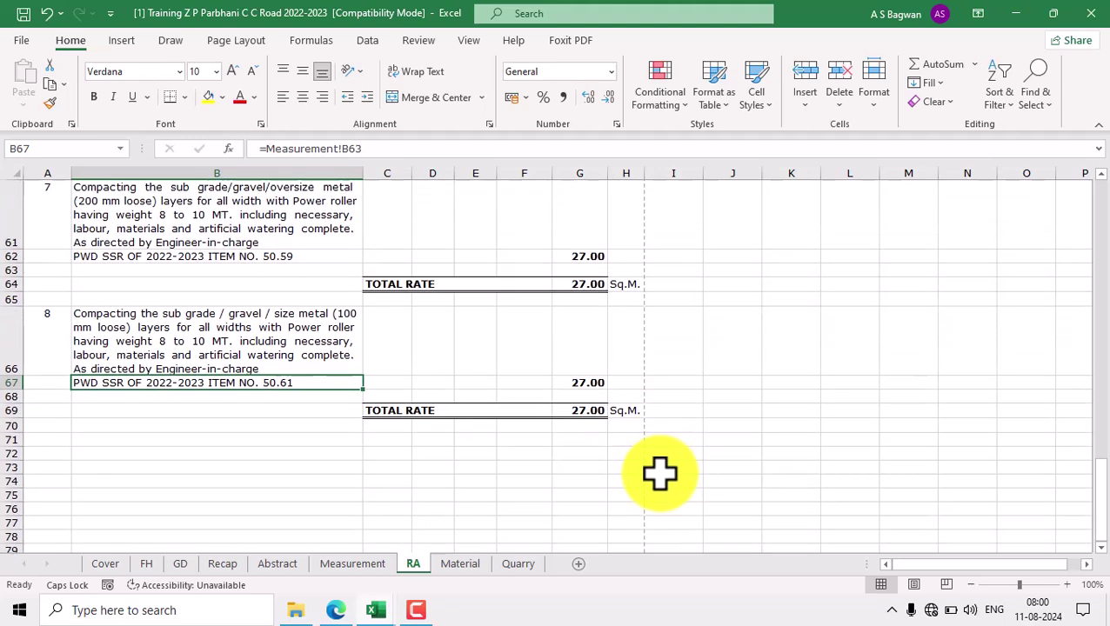
pyautogui.click(628, 414)
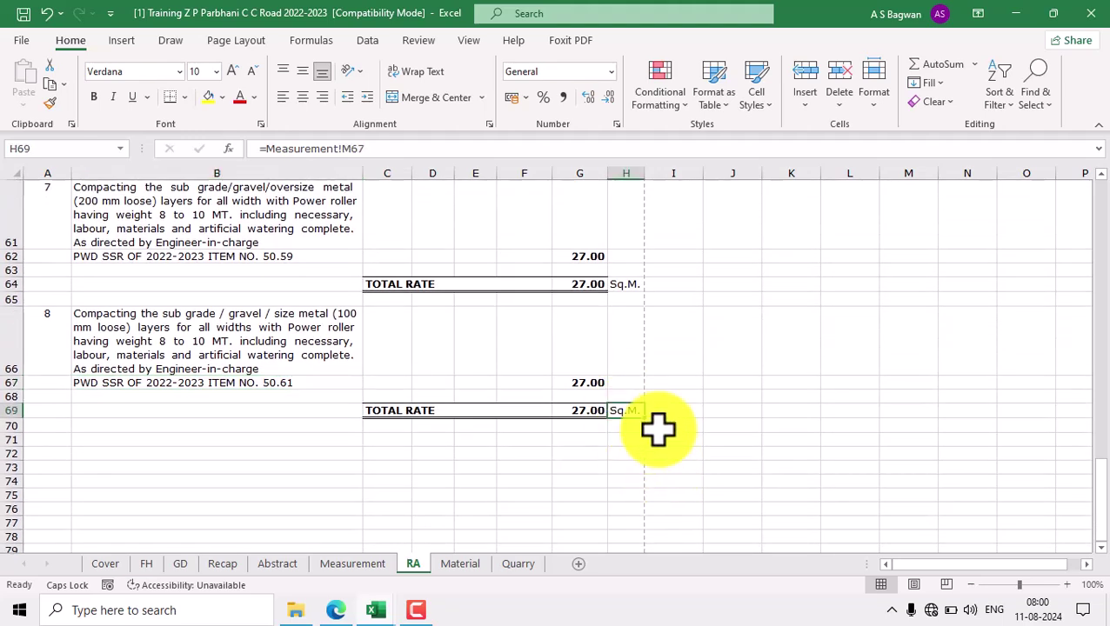
# Step: Copy the completed rate of 25 for SSR item 50.61 from the SSR_2022-23 workbook into G67 on the RA sheet
pyautogui.click(588, 385)
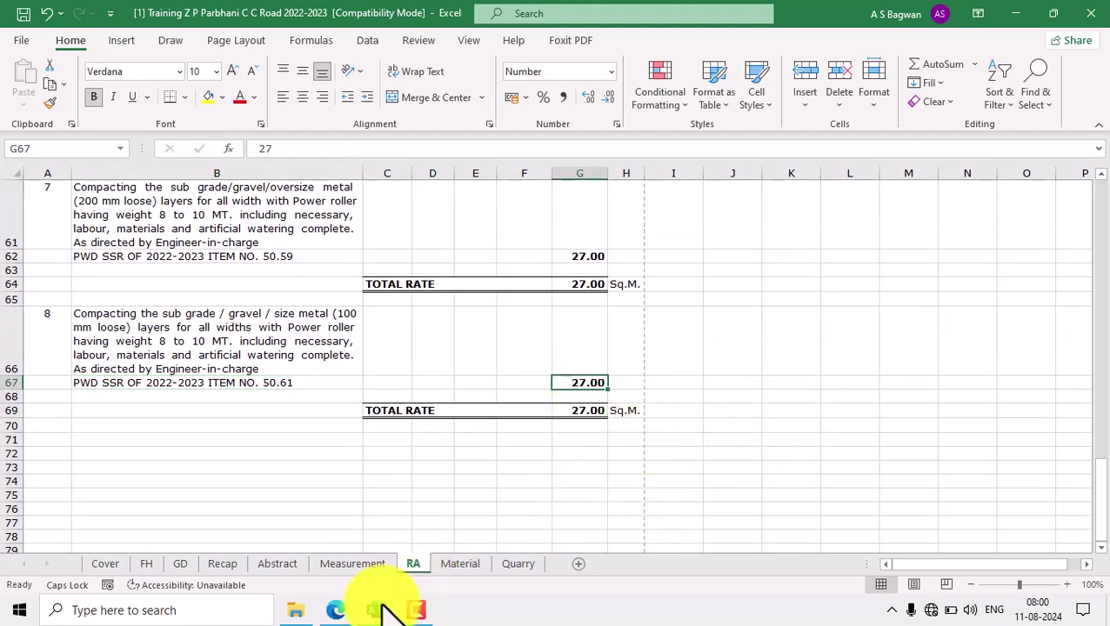
pyautogui.moveTo(384, 608)
pyautogui.click(502, 527)
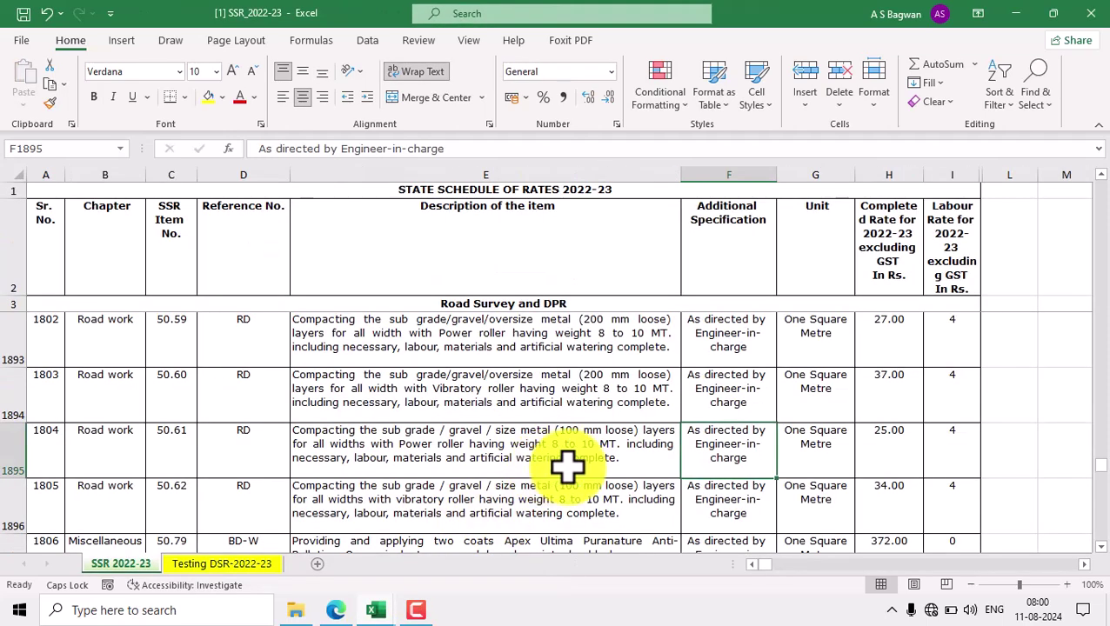
pyautogui.doubleClick(909, 440)
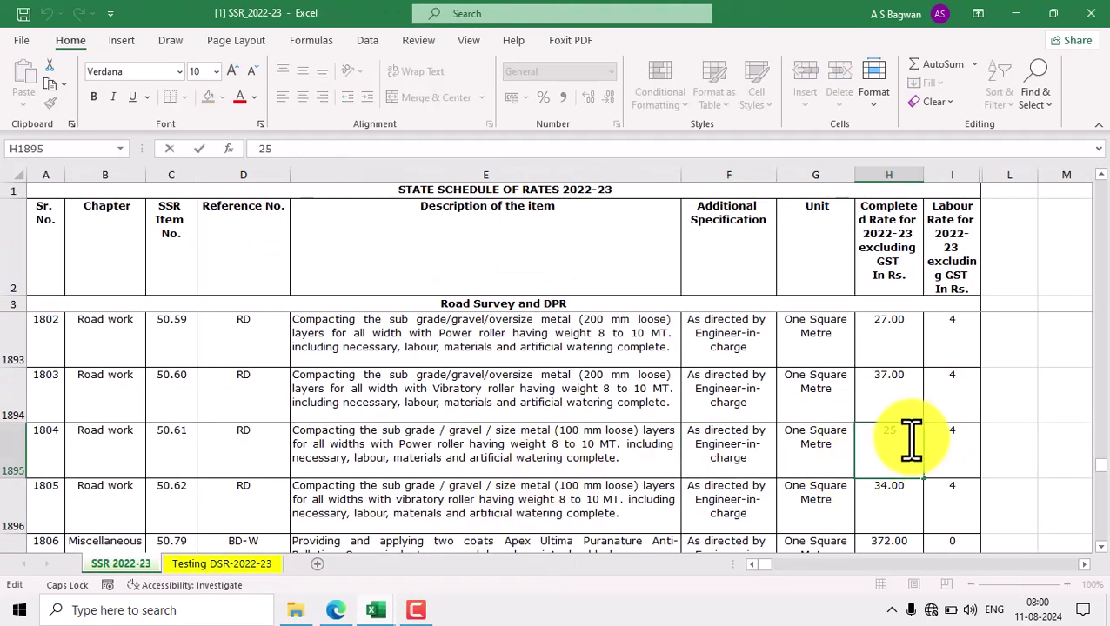
pyautogui.doubleClick(910, 441)
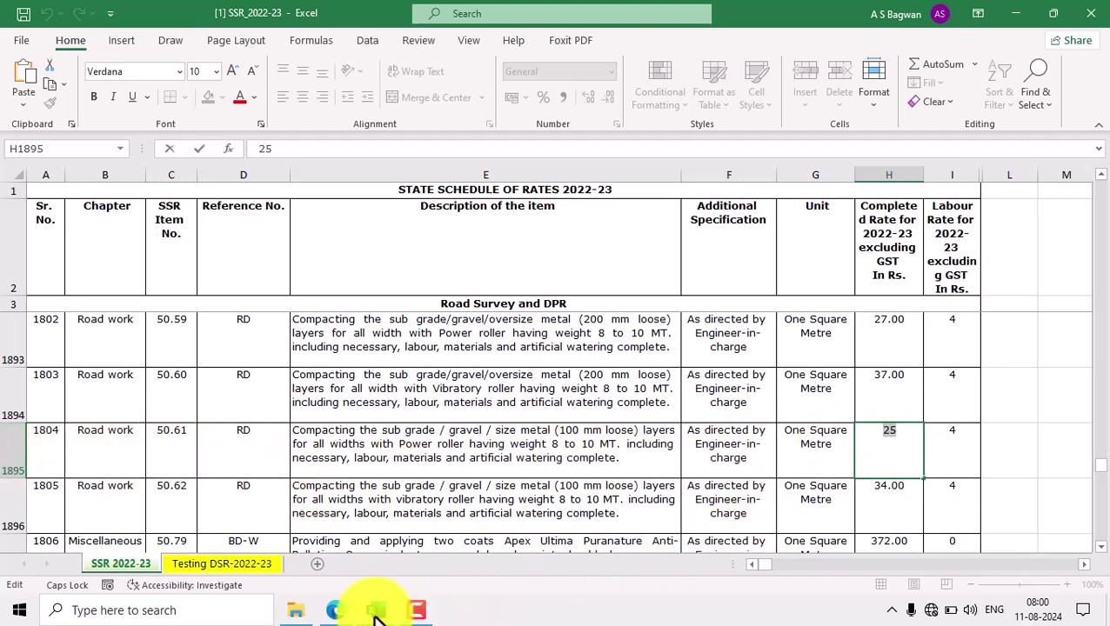
pyautogui.moveTo(375, 613)
pyautogui.click(313, 548)
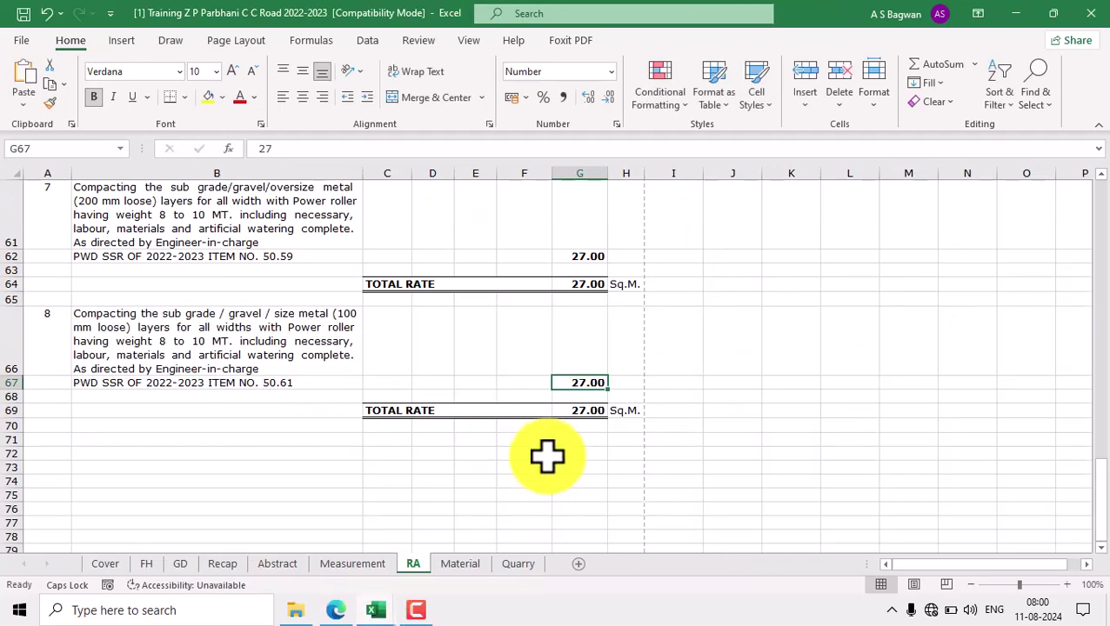
pyautogui.doubleClick(567, 383)
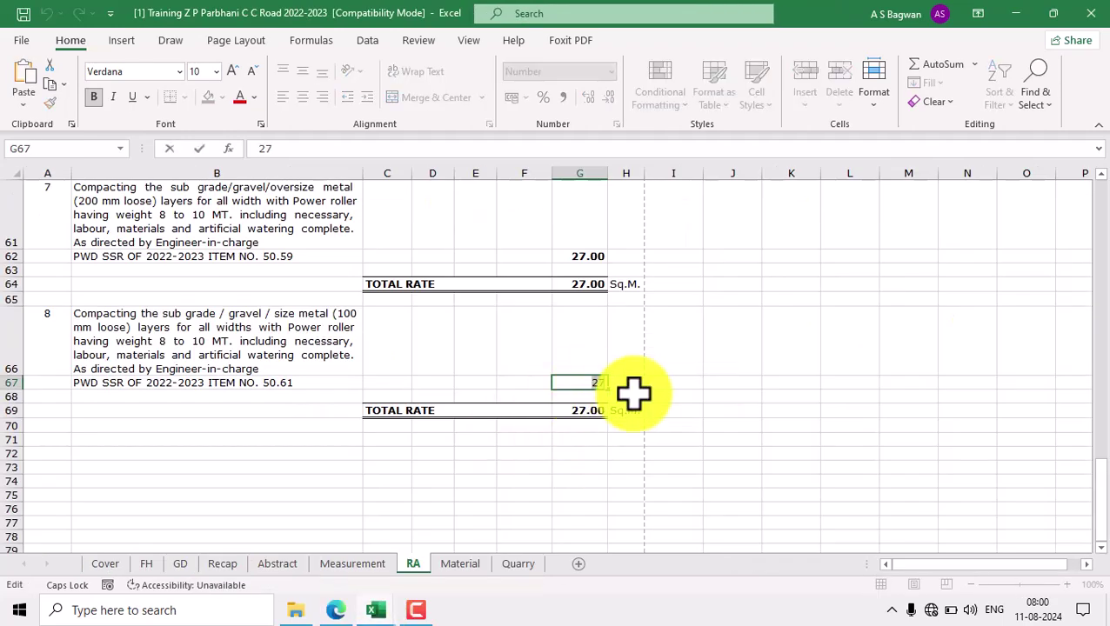
pyautogui.press('Return')
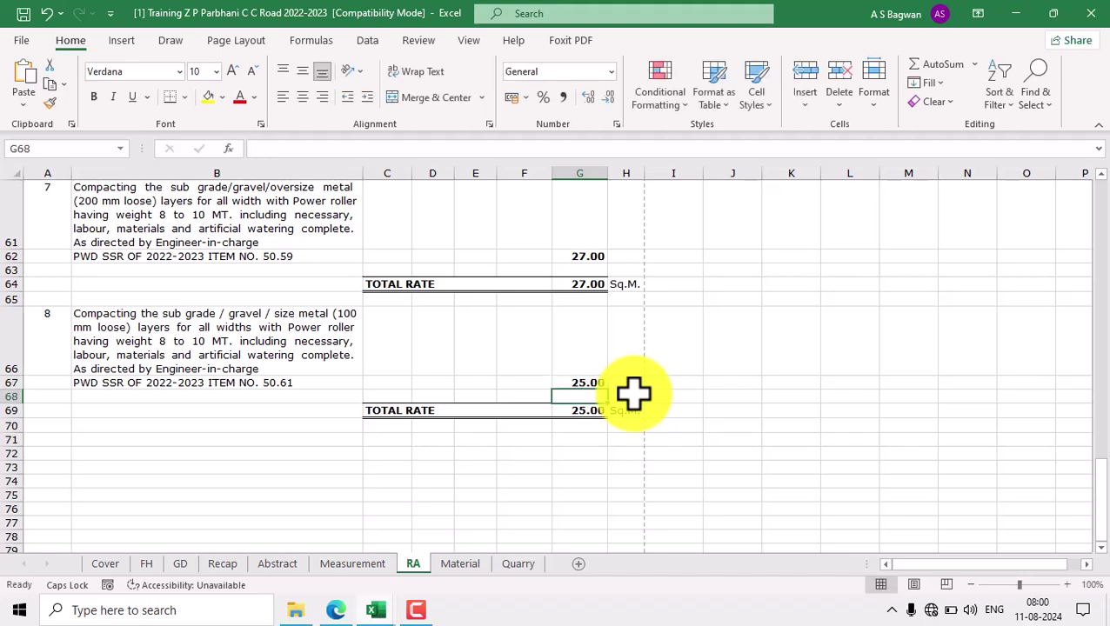
# Step: Review the Material sheet, and make the page boundaries show on the Abstract sheet in Normal view
pyautogui.click(460, 564)
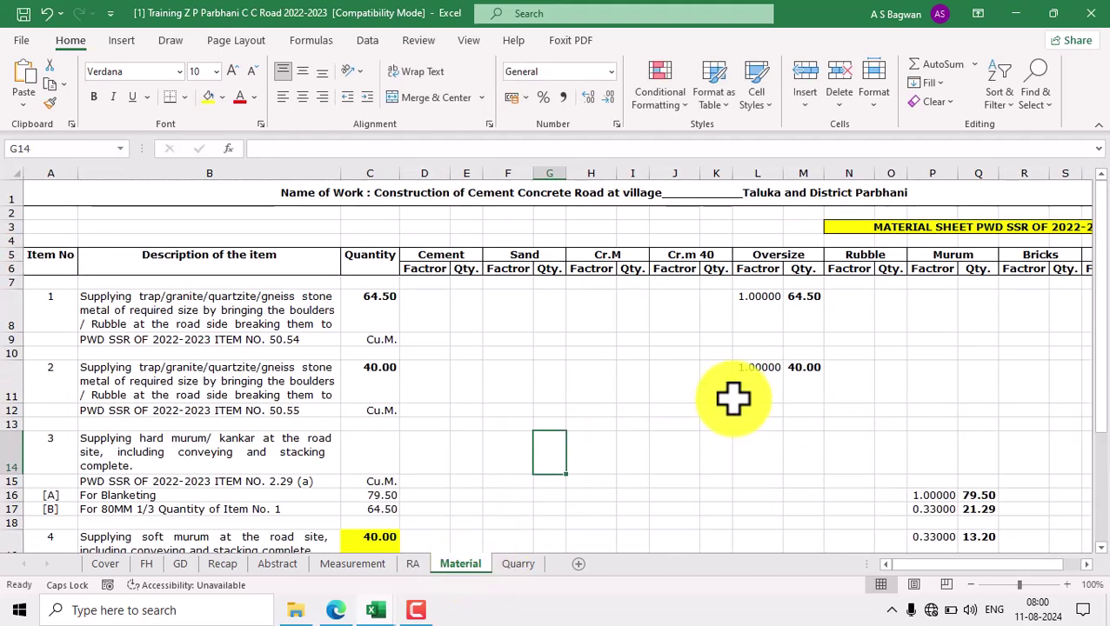
pyautogui.scroll(-3, 726, 396)
pyautogui.scroll(-1, 725, 397)
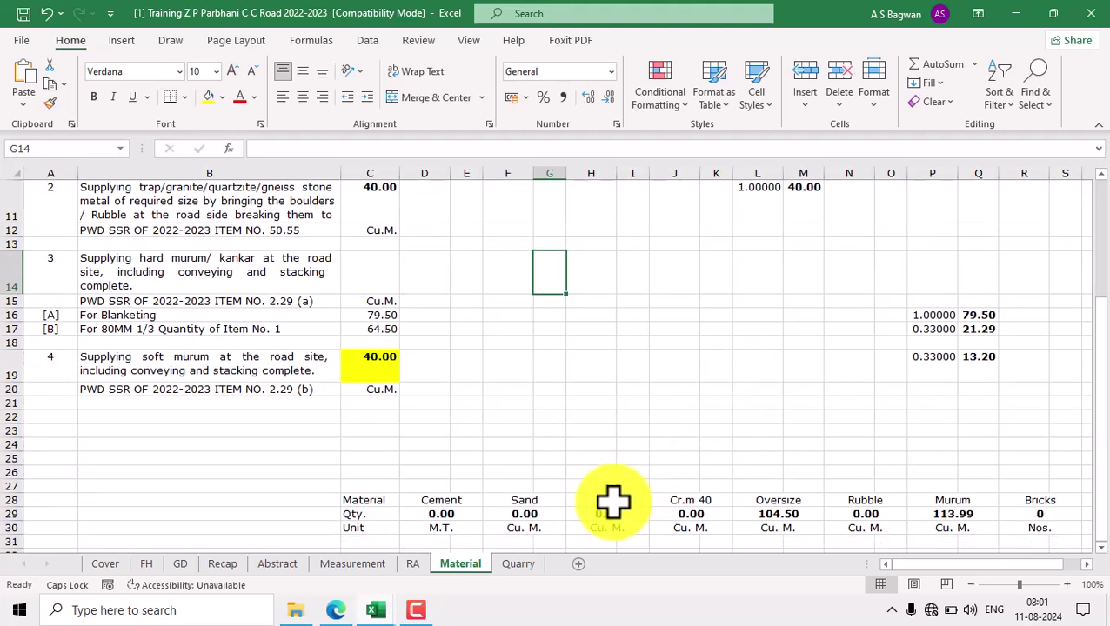
pyautogui.click(278, 565)
pyautogui.scroll(-2, 359, 465)
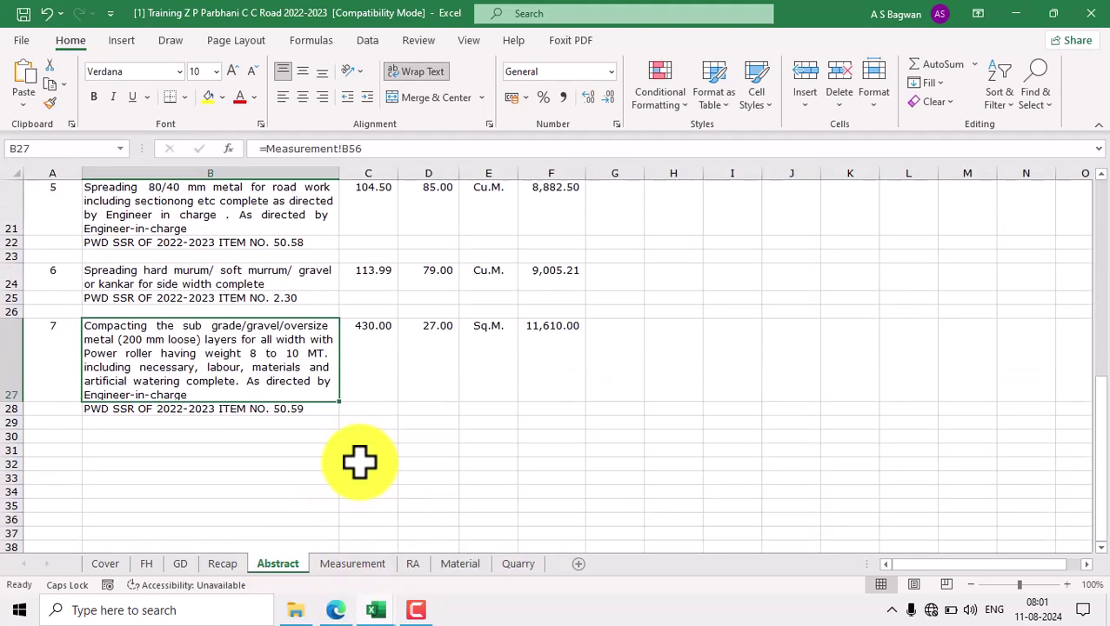
pyautogui.click(947, 585)
pyautogui.click(881, 584)
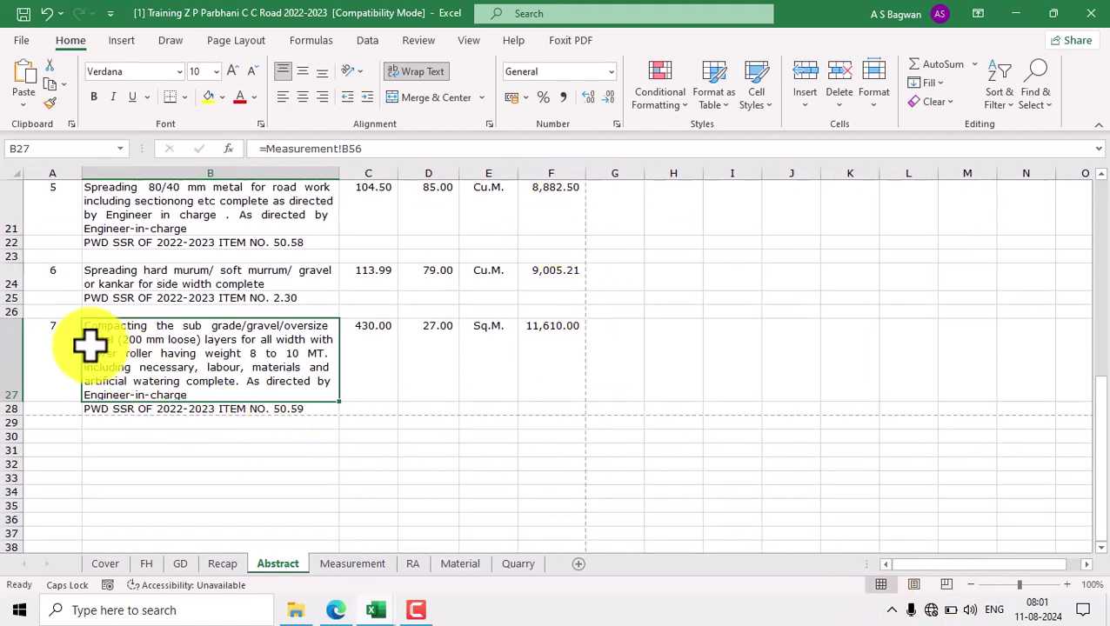
# Step: Copy the item 7 block A27:F28 on the Abstract sheet to the empty rows starting at A29
pyautogui.moveTo(50, 346); pyautogui.dragTo(535, 404)
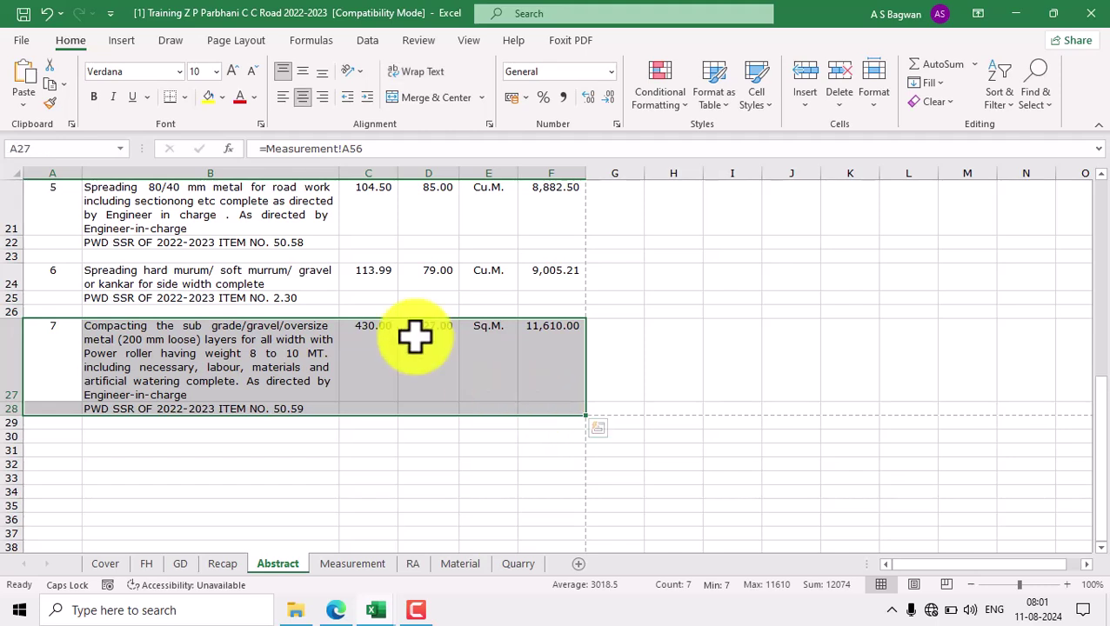
pyautogui.click(49, 85)
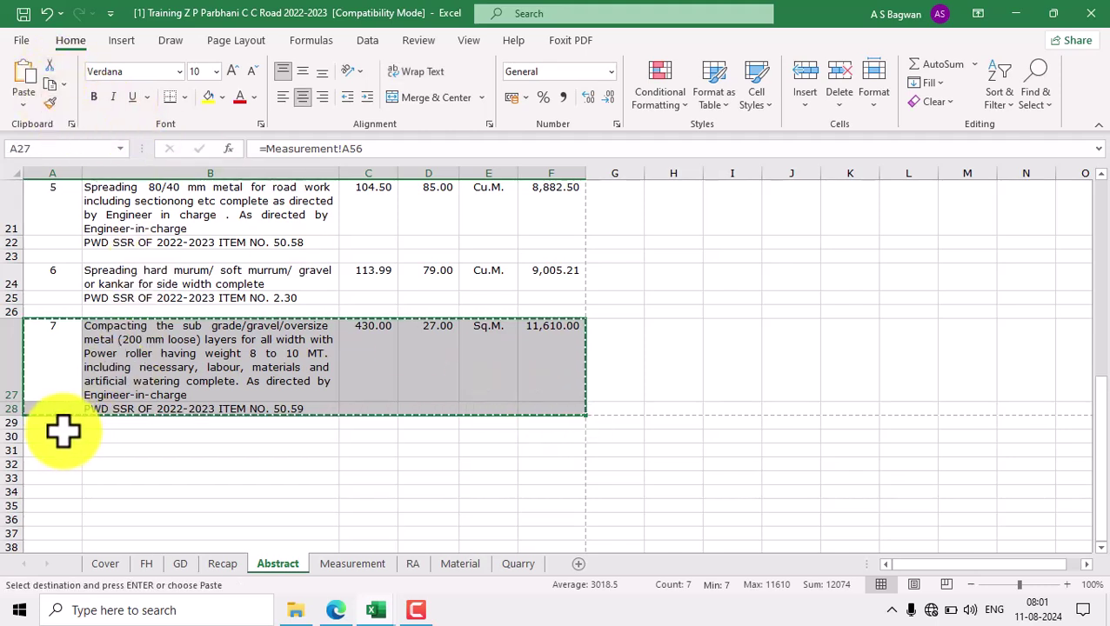
pyautogui.click(61, 423)
pyautogui.click(30, 87)
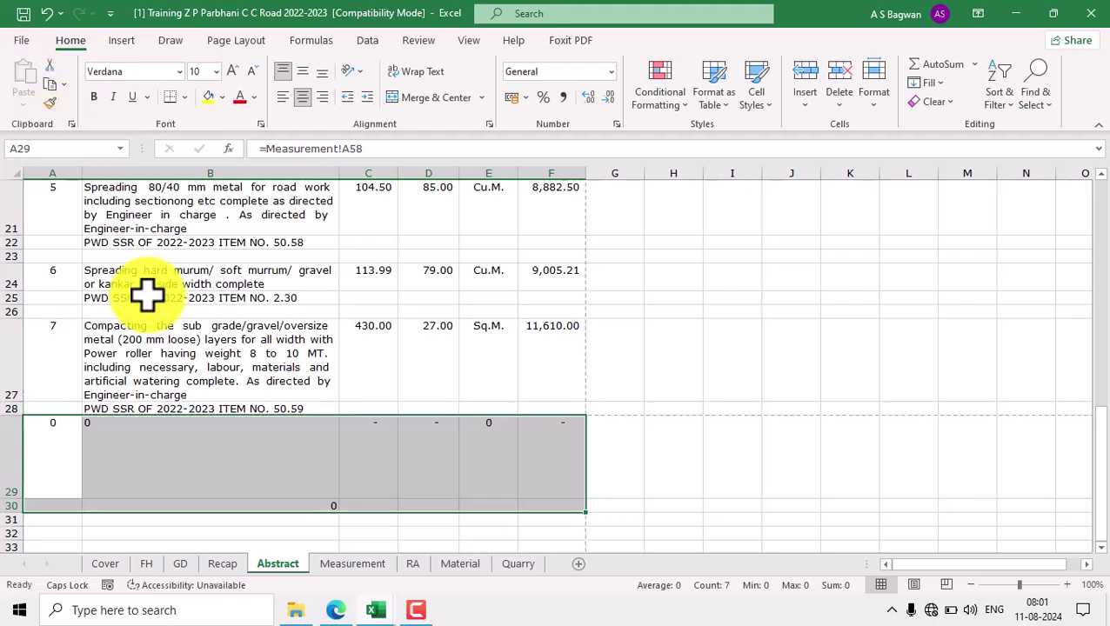
# Step: Examine the formulas behind item 7's number, description, SSR reference, quantity and unit on the Abstract sheet
pyautogui.click(48, 352)
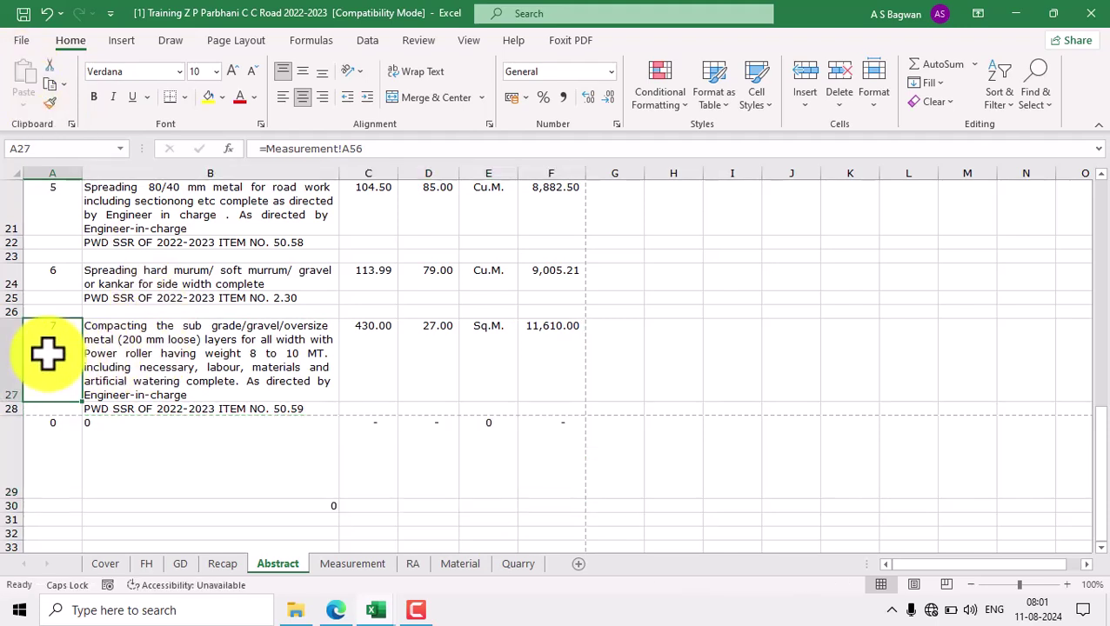
pyautogui.click(254, 354)
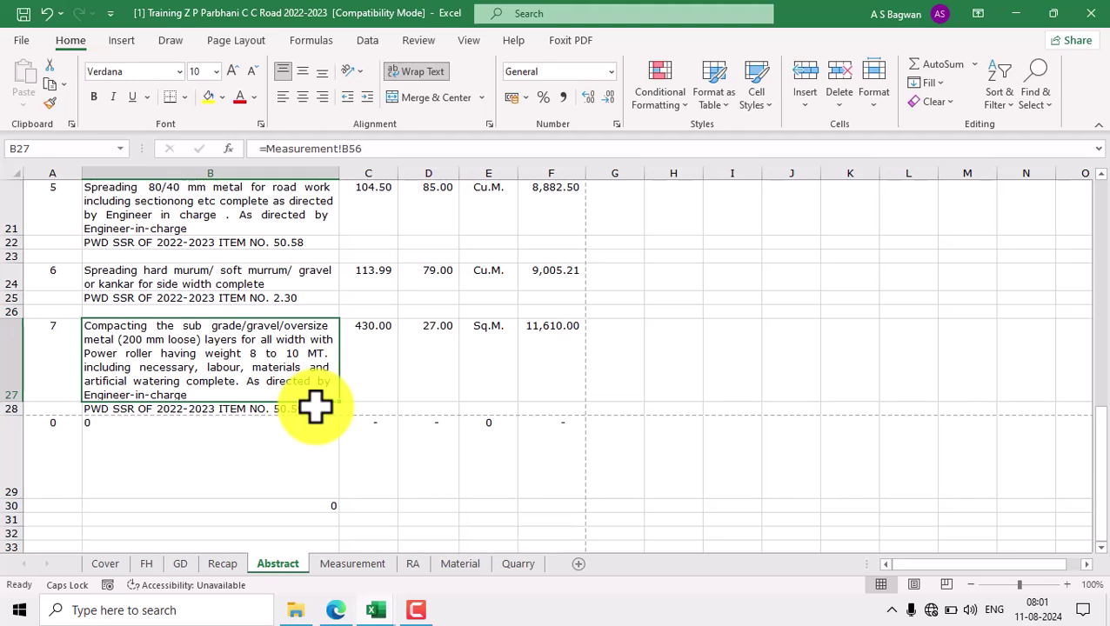
pyautogui.click(327, 408)
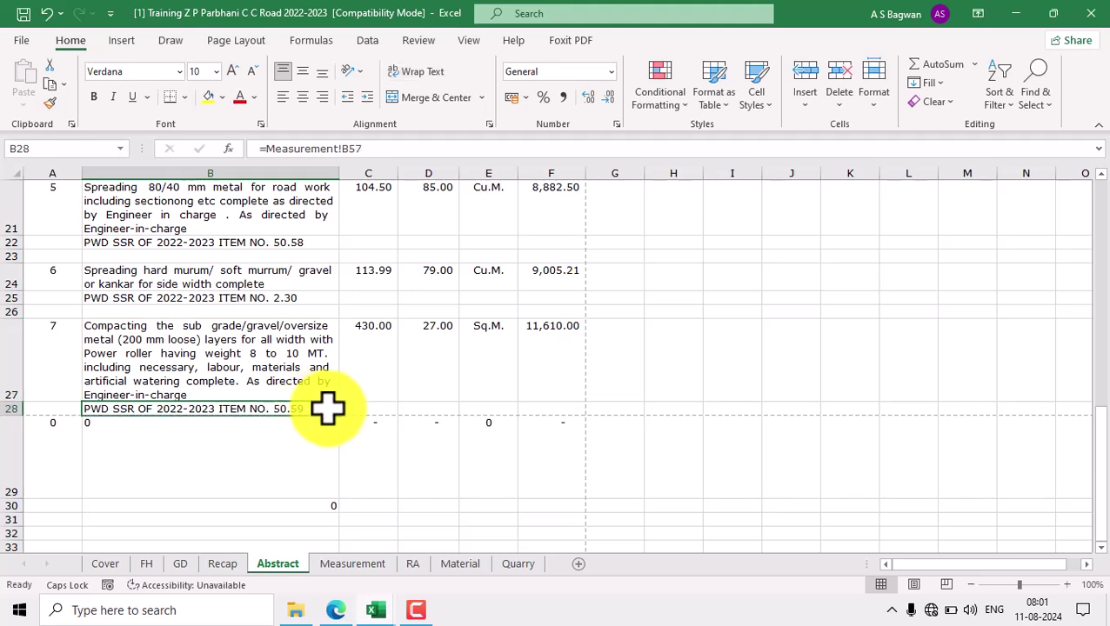
pyautogui.click(380, 355)
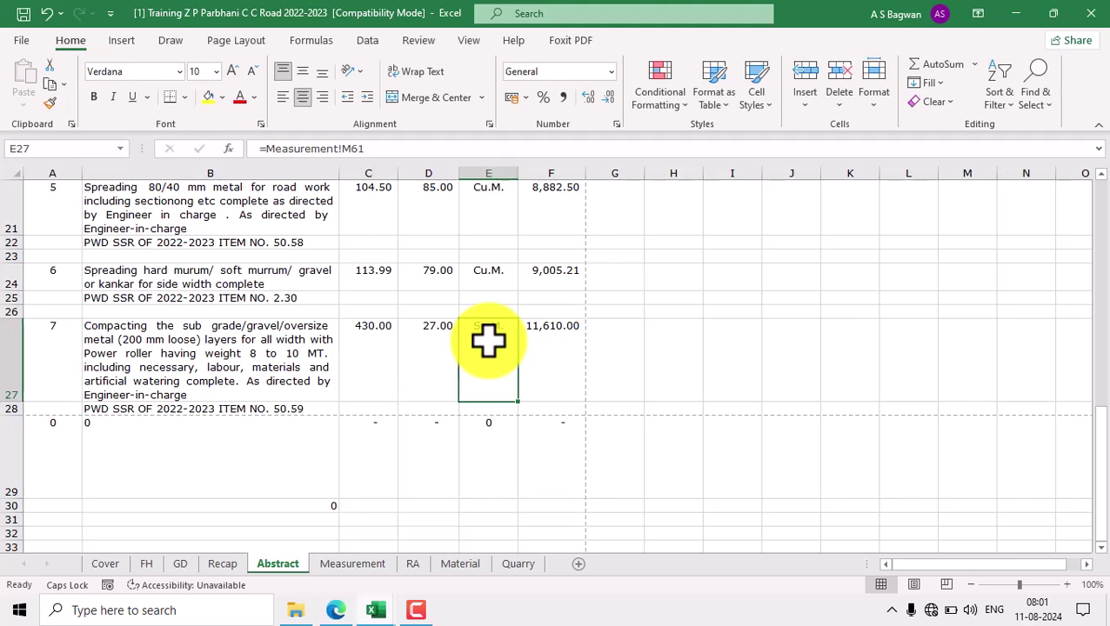
# Step: Link item 8's number in A29 on the Abstract sheet to cell A62 of the Measurement sheet
pyautogui.click(52, 459)
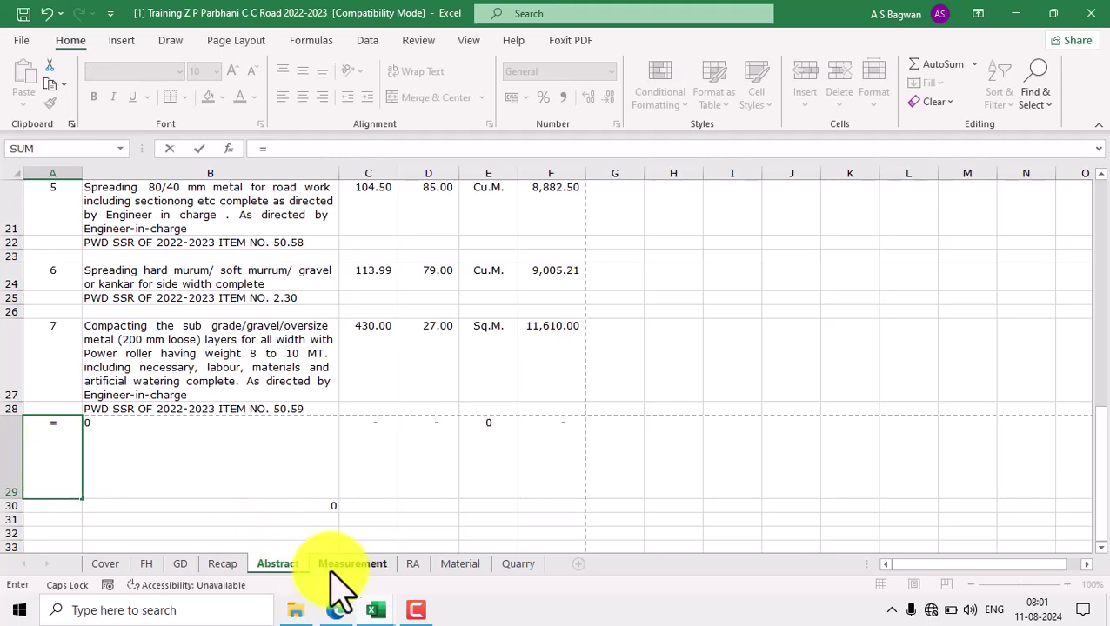
pyautogui.click(351, 563)
pyautogui.click(59, 369)
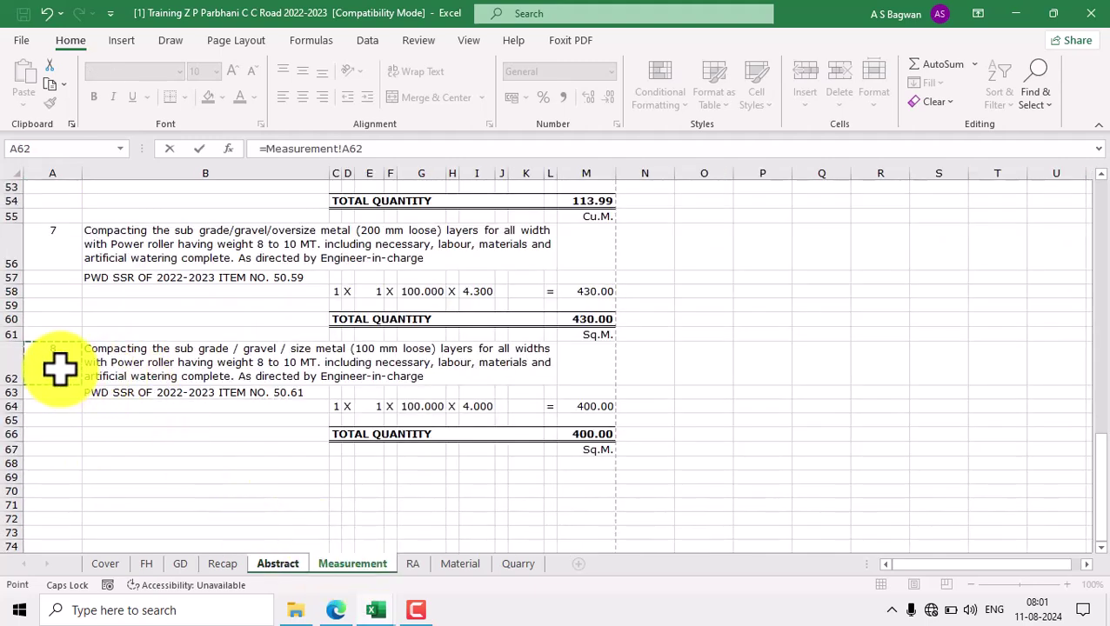
pyautogui.press('Return')
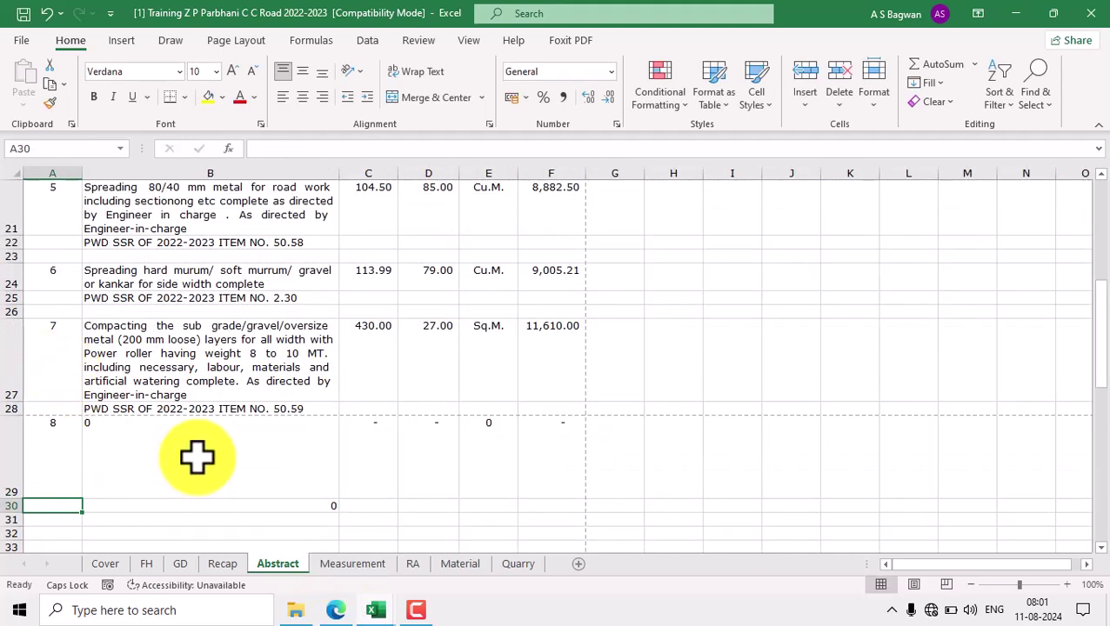
# Step: Link item 8's description in B29 on the Abstract sheet to cell B62 of the Measurement sheet
pyautogui.click(197, 455)
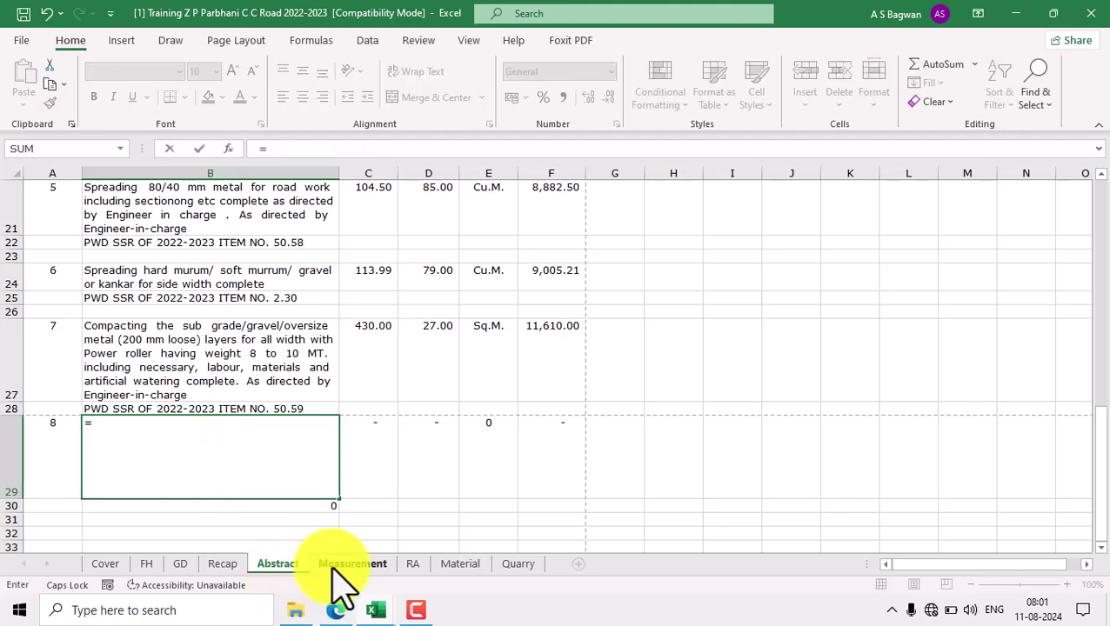
pyautogui.click(341, 567)
pyautogui.click(266, 369)
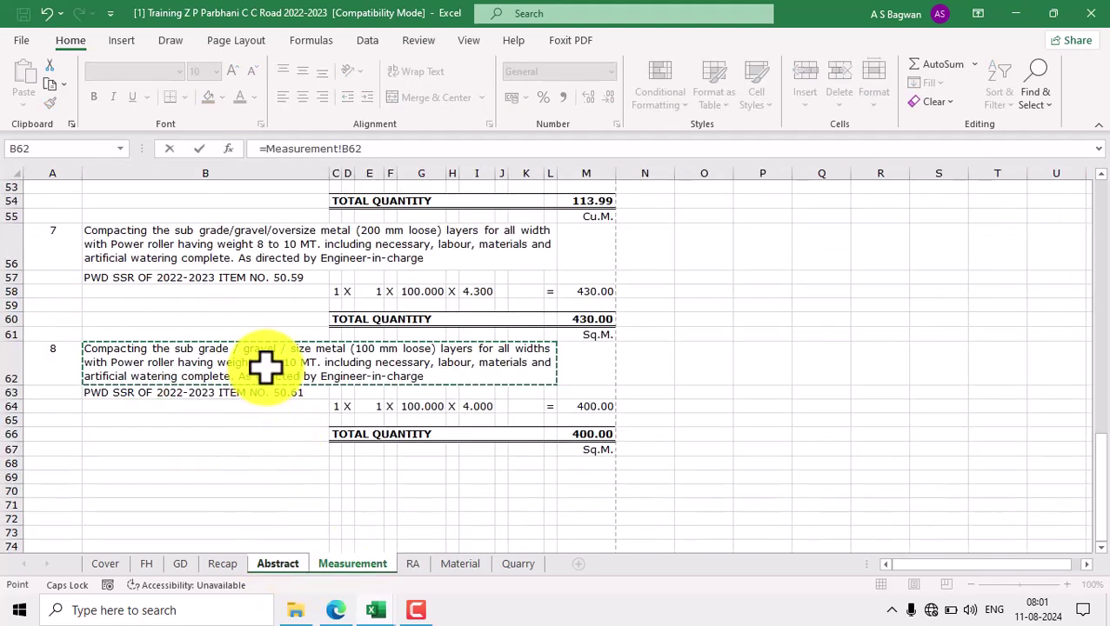
pyautogui.press('Return')
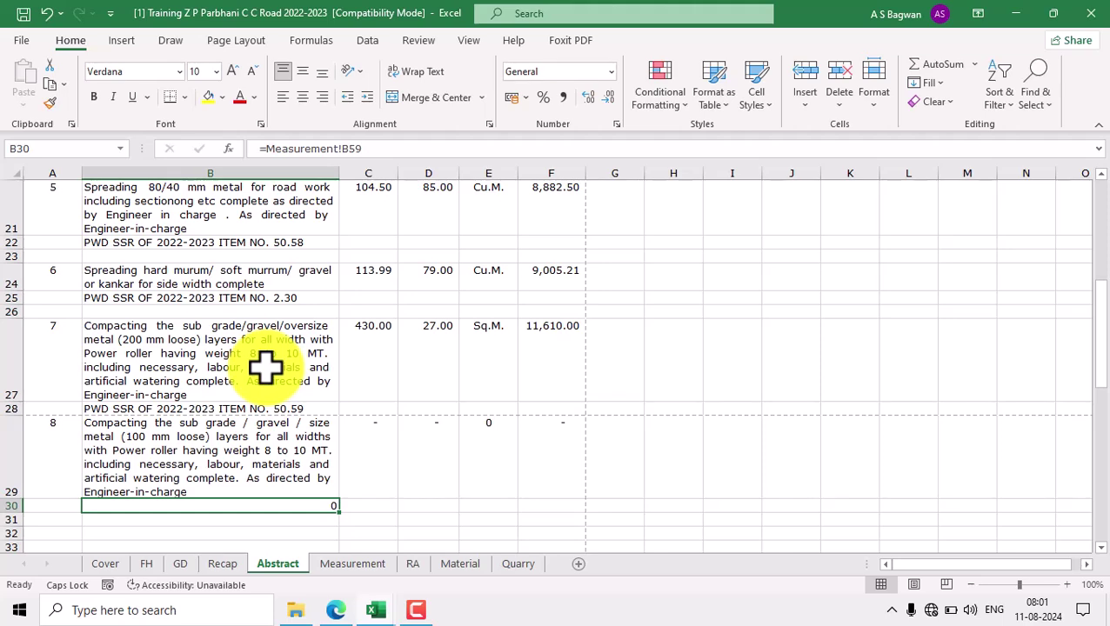
# Step: Link item 8's SSR reference in B30 on the Abstract sheet to cell B63 of the Measurement sheet
pyautogui.write('=')
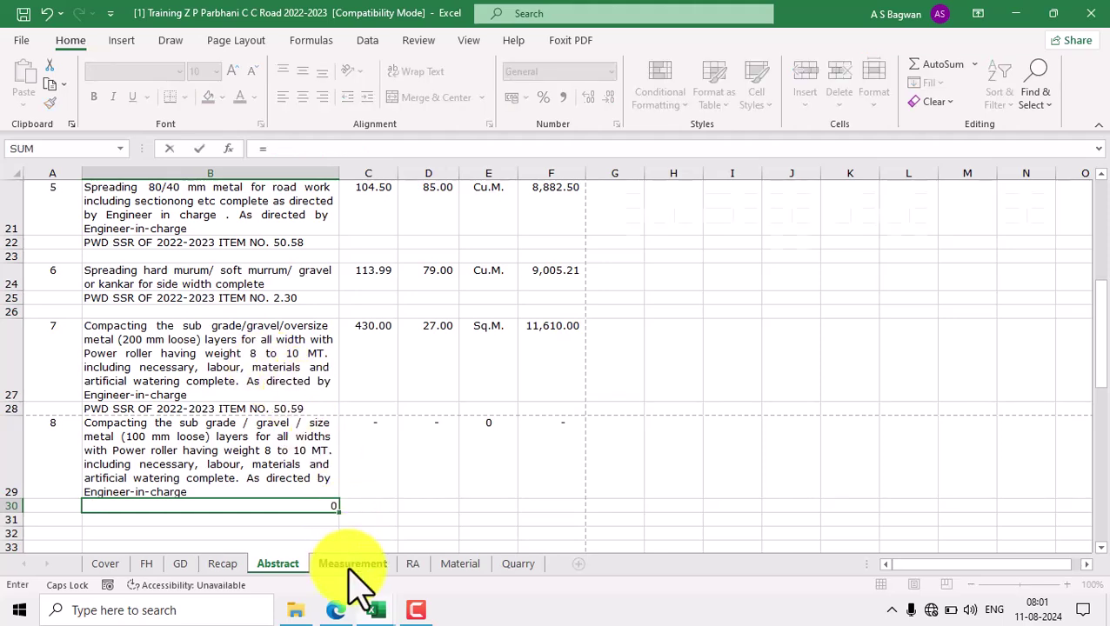
pyautogui.click(351, 564)
pyautogui.click(313, 394)
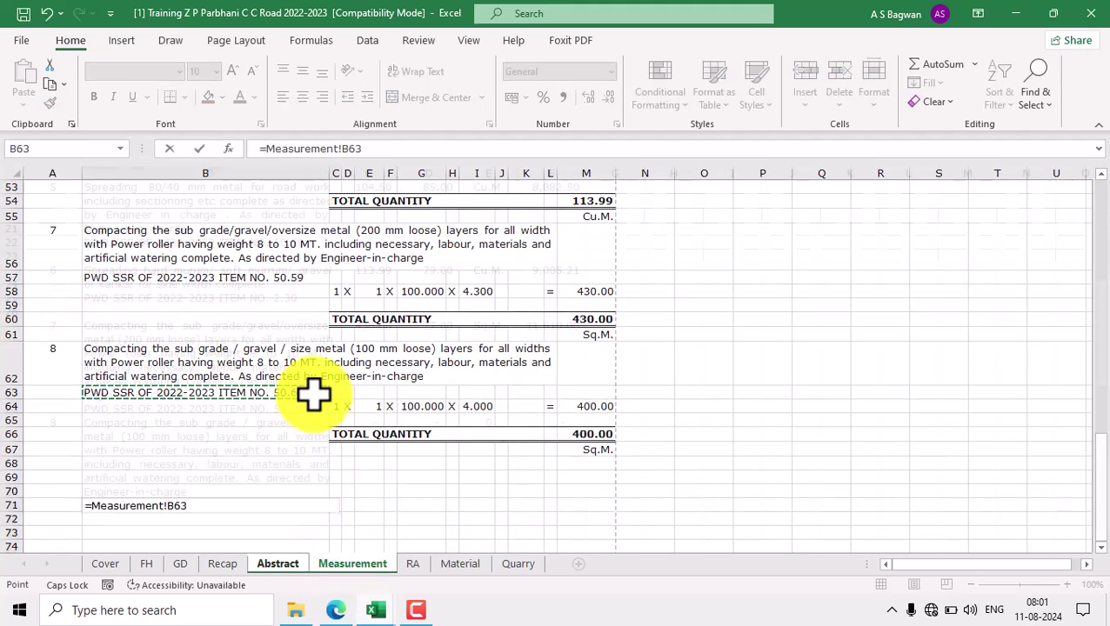
pyautogui.press('Return')
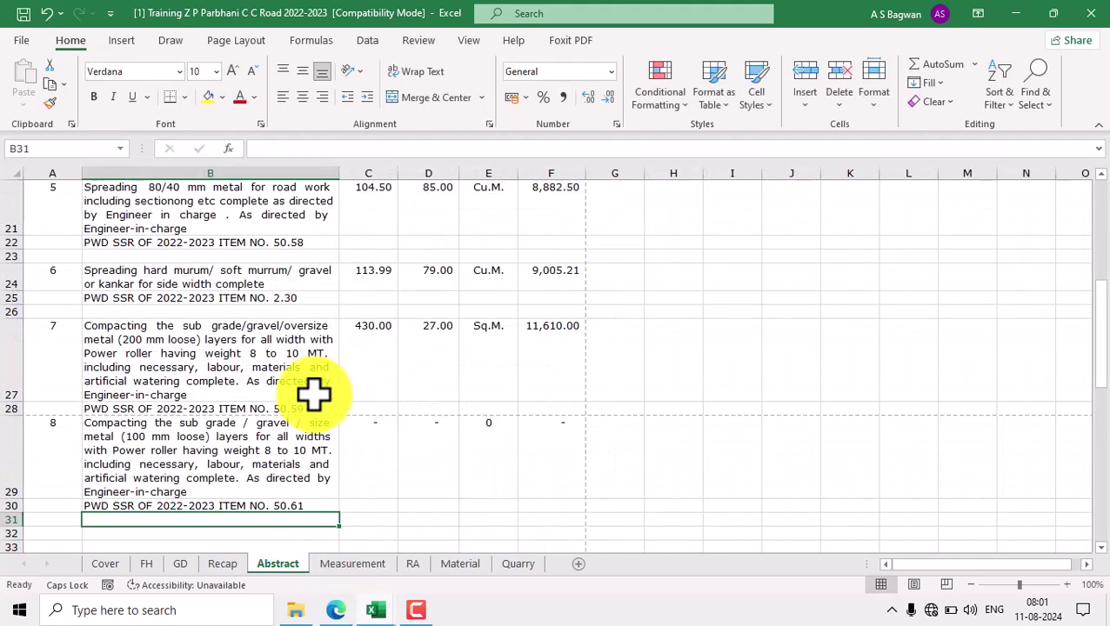
# Step: Link item 8's unit in E29 on the Abstract sheet to cell M67 of the Measurement sheet
pyautogui.click(496, 448)
pyautogui.write('=')
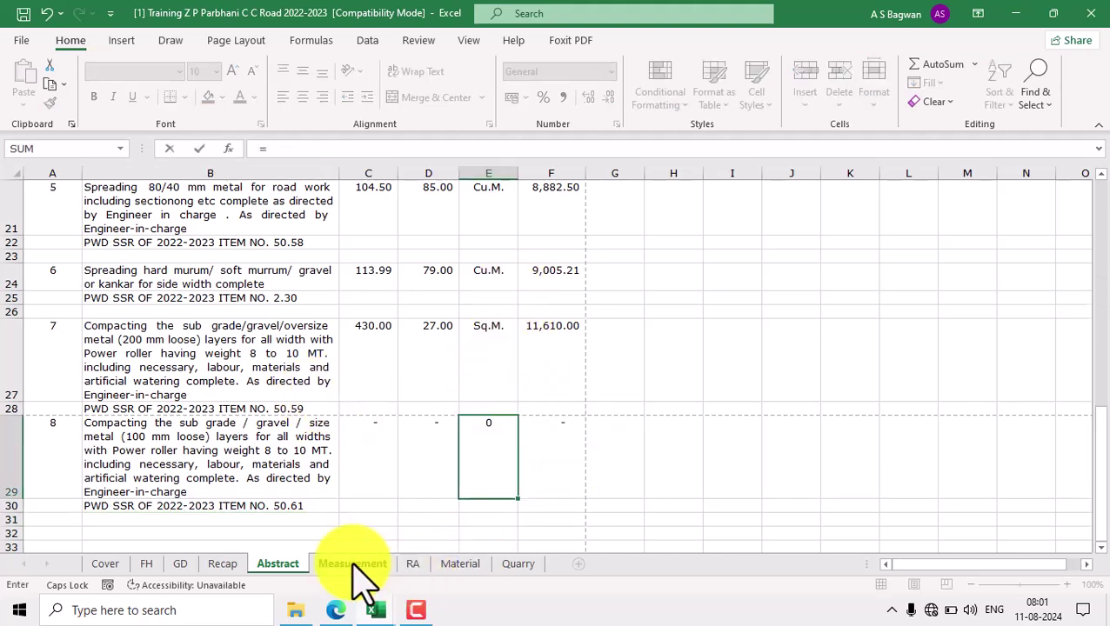
pyautogui.click(351, 564)
pyautogui.click(590, 450)
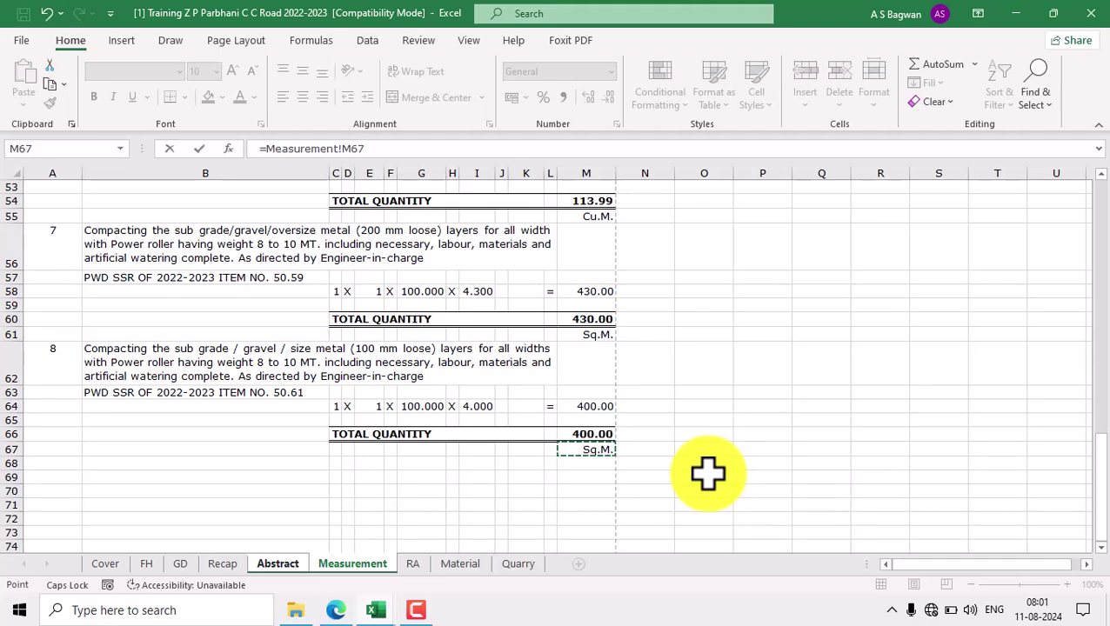
pyautogui.press('Return')
# Step: Link item 8's quantity in C29 on the Abstract sheet to the total in Measurement cell M66
pyautogui.scroll(7, 371, 305)
pyautogui.scroll(-9, 386, 465)
pyautogui.click(380, 352)
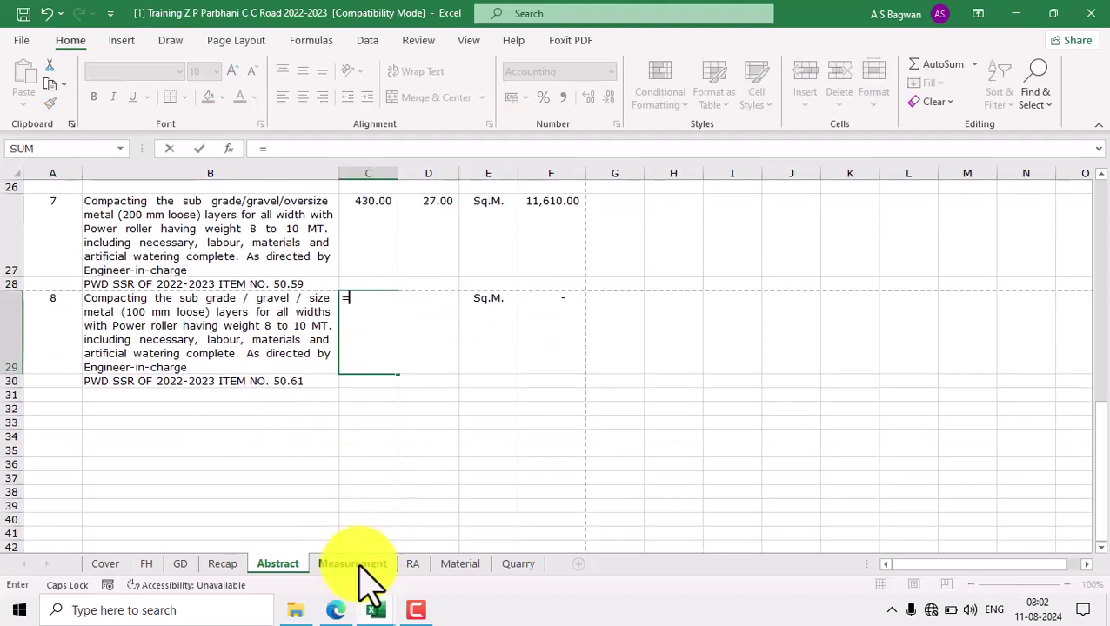
pyautogui.click(367, 567)
pyautogui.click(609, 440)
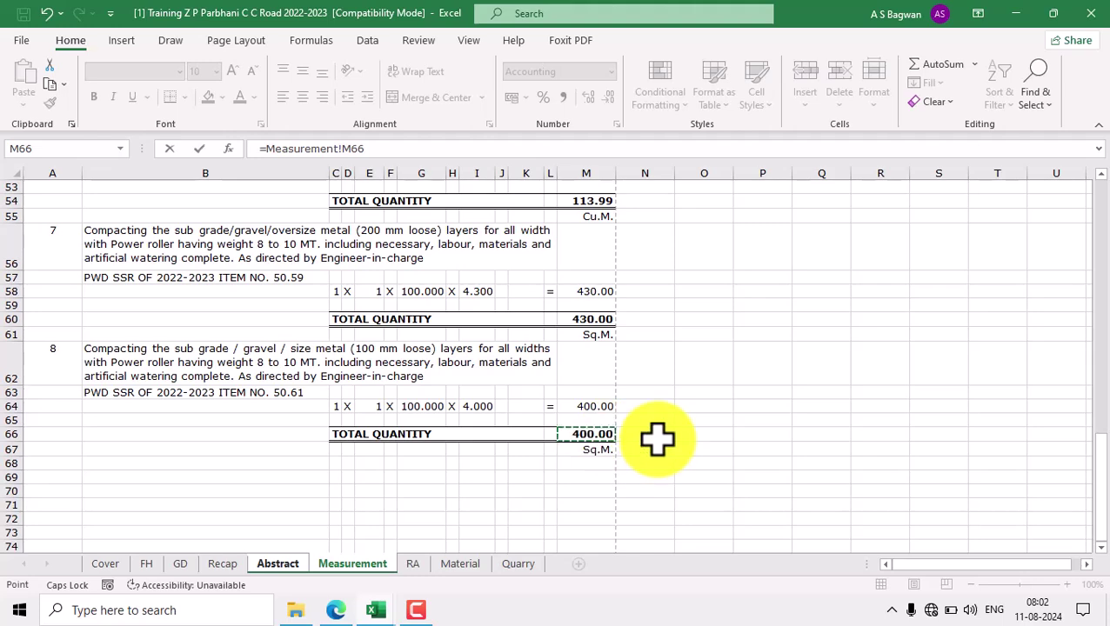
pyautogui.press('Return')
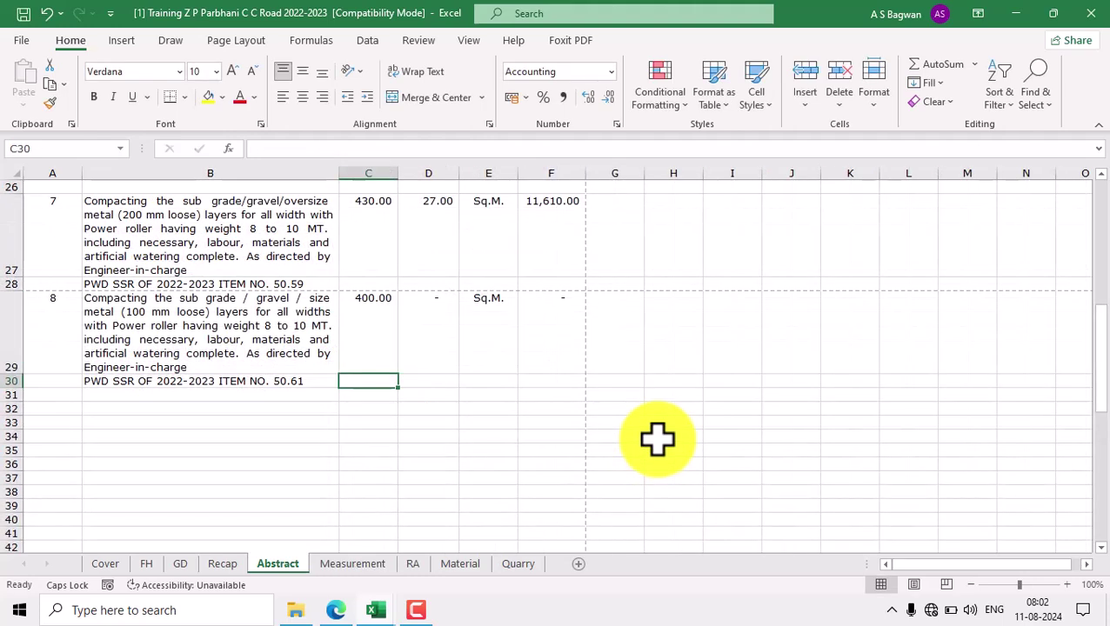
# Step: Link item 8's RA rate in D29 on the Abstract sheet to the total rate in RA cell G69
pyautogui.click(433, 320)
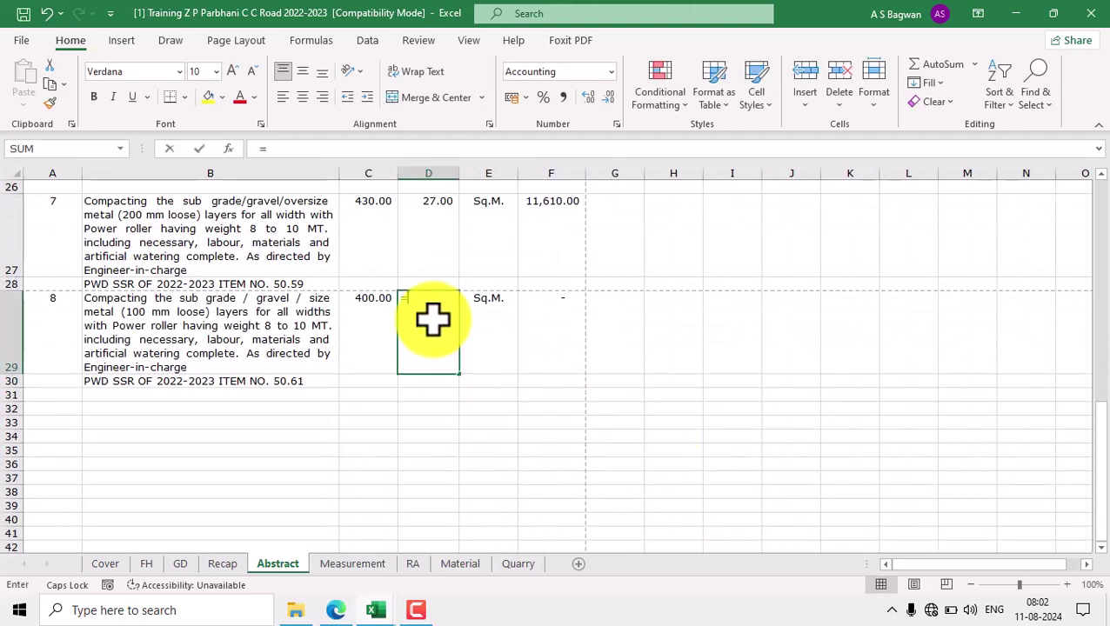
pyautogui.click(426, 574)
pyautogui.click(584, 409)
pyautogui.press('Return')
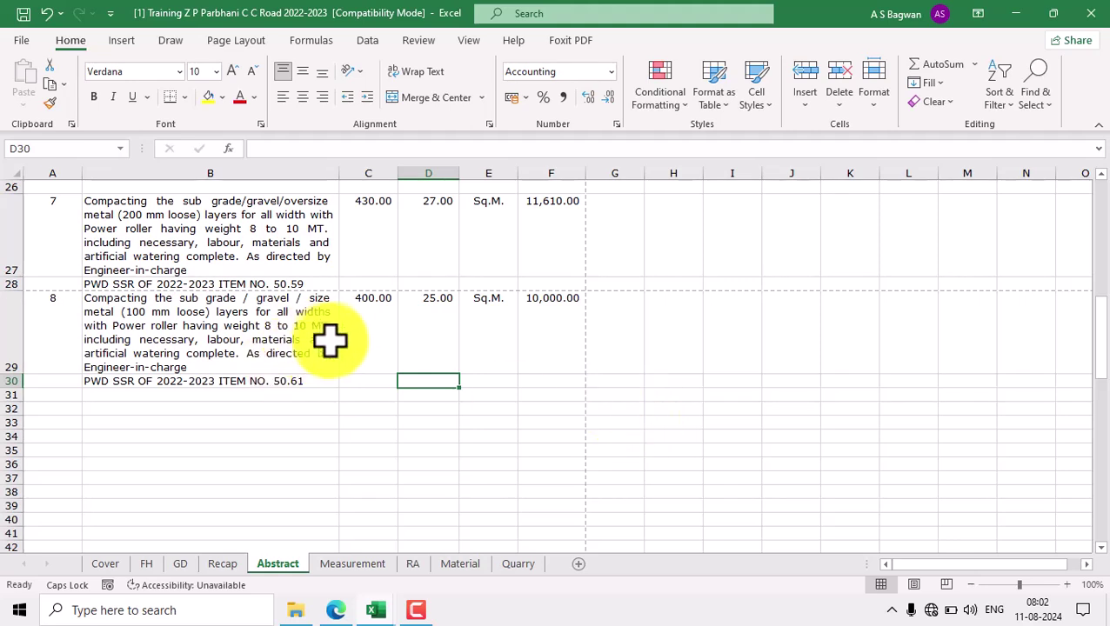
# Step: Check the formulas behind item 8's quantity, rate and amount in row 29 of the Abstract sheet
pyautogui.click(368, 338)
pyautogui.click(451, 337)
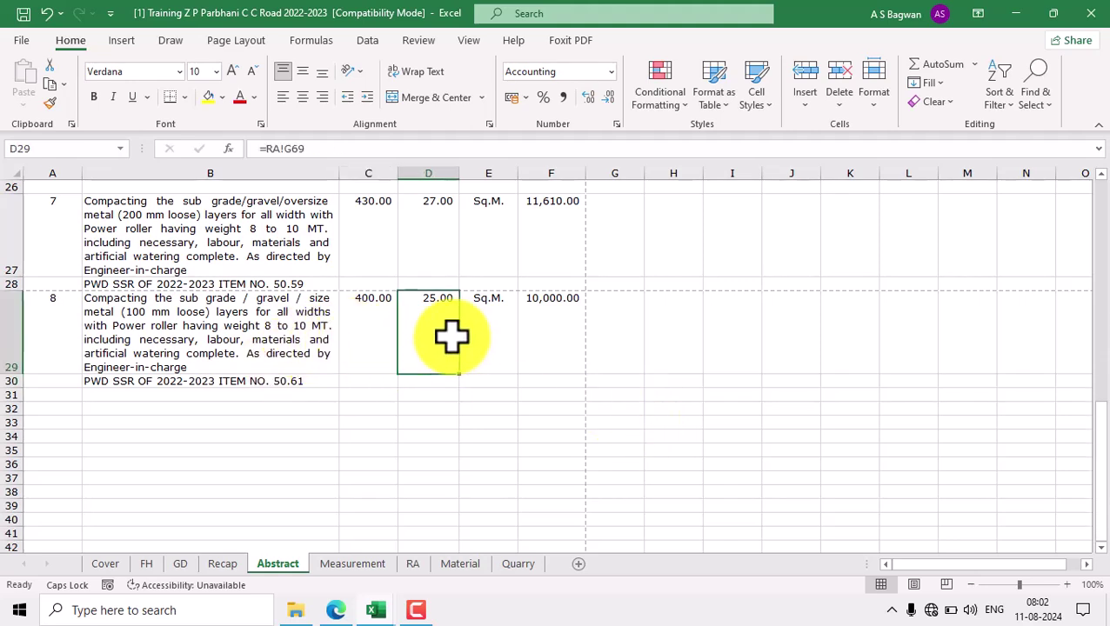
pyautogui.click(364, 331)
pyautogui.click(432, 342)
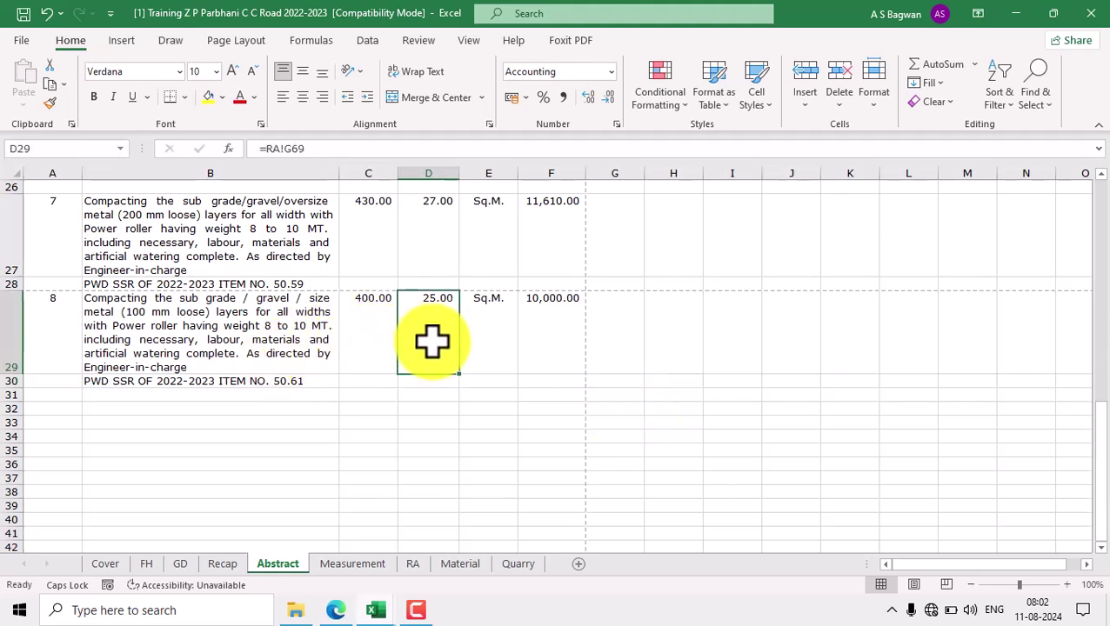
pyautogui.click(561, 343)
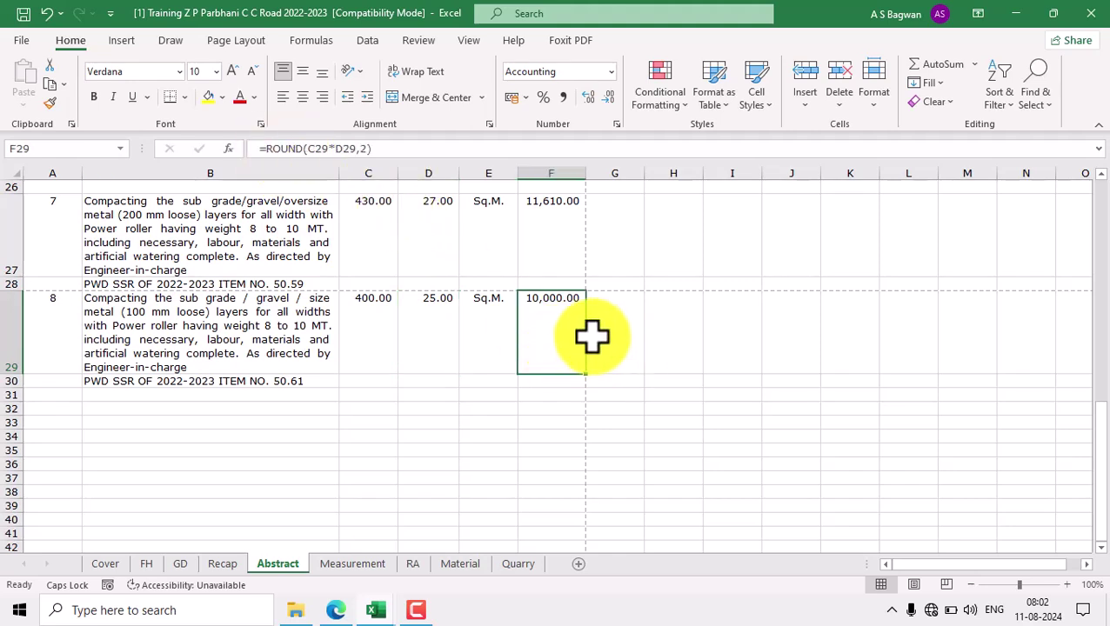
pyautogui.doubleClick(557, 329)
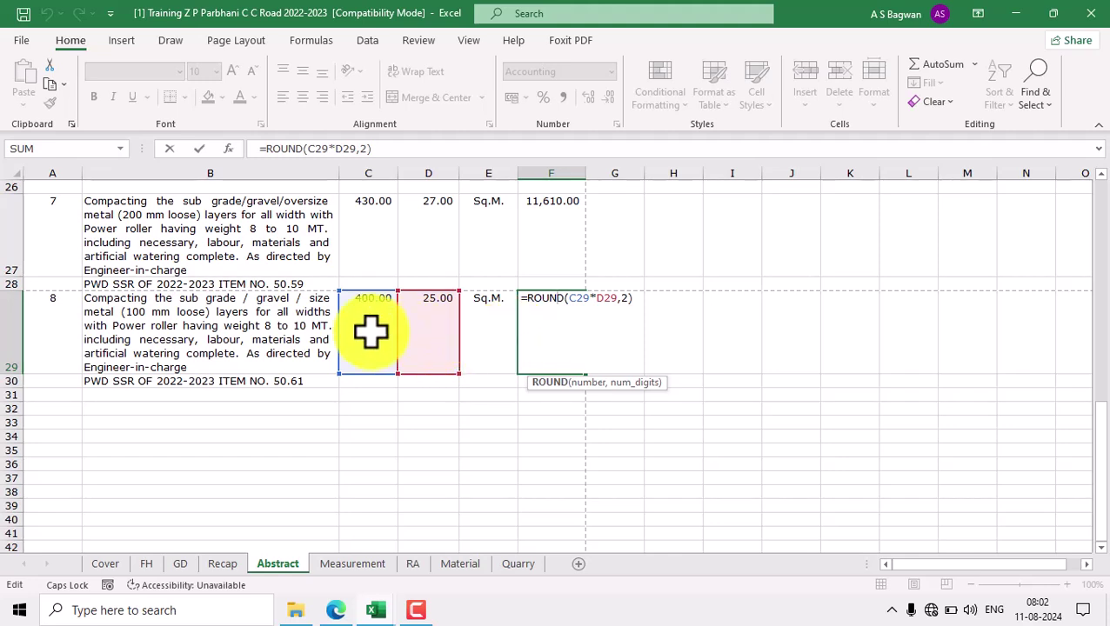
pyautogui.hotkey('ctrl', 'Return')
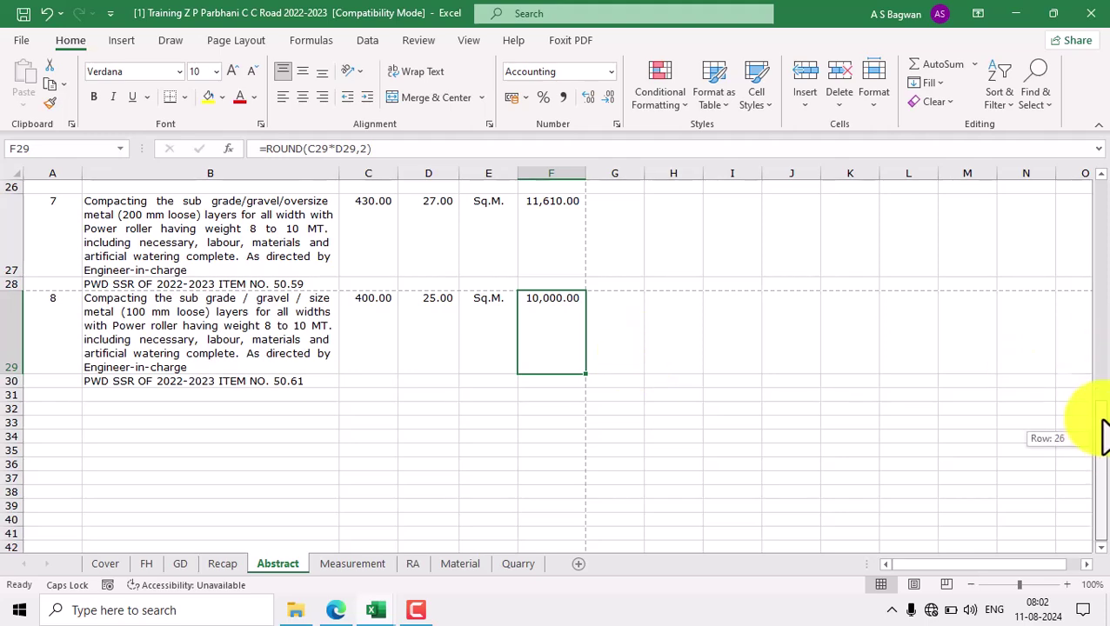
# Step: Review the beginnings of the Abstract, Measurement, RA and Material sheets
pyautogui.moveTo(1100, 448); pyautogui.dragTo(1098, 79)
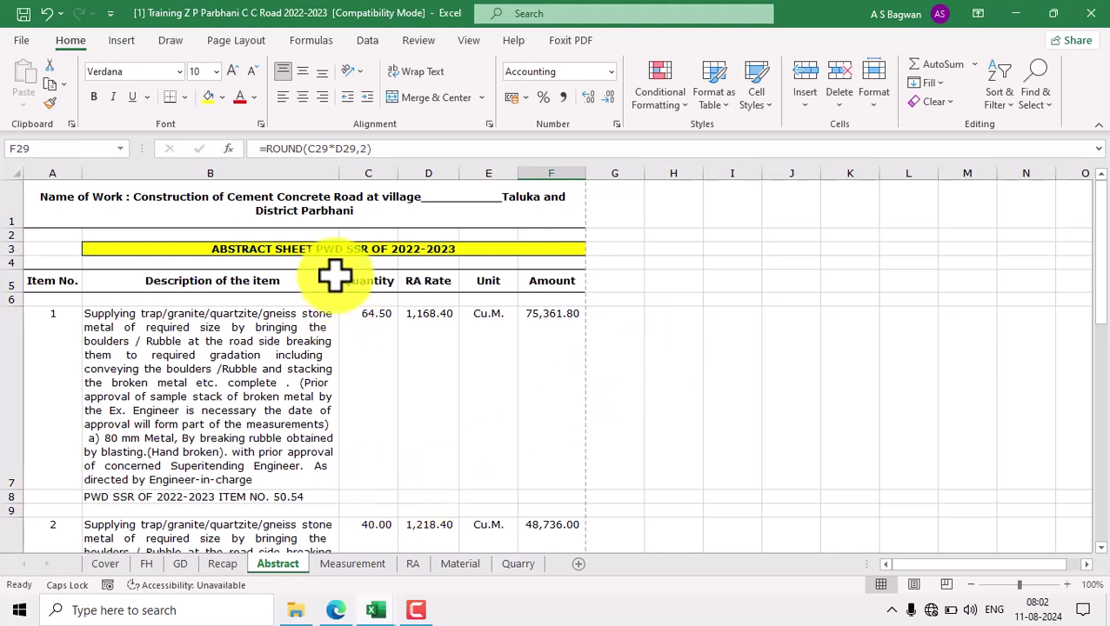
pyautogui.click(351, 564)
pyautogui.scroll(15, 363, 500)
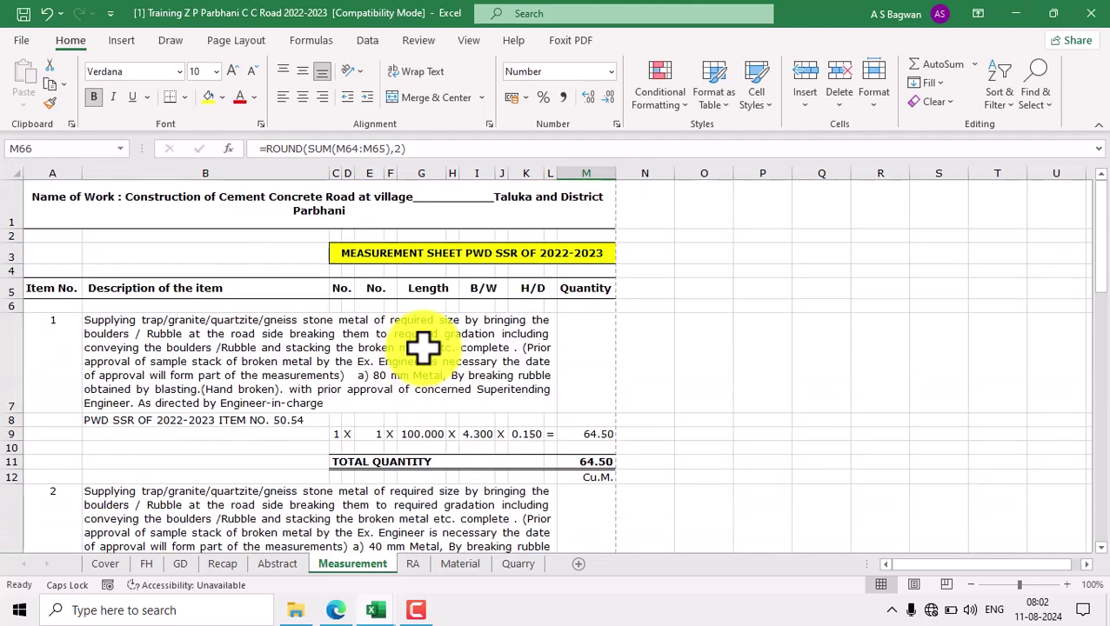
pyautogui.click(412, 564)
pyautogui.scroll(10, 483, 465)
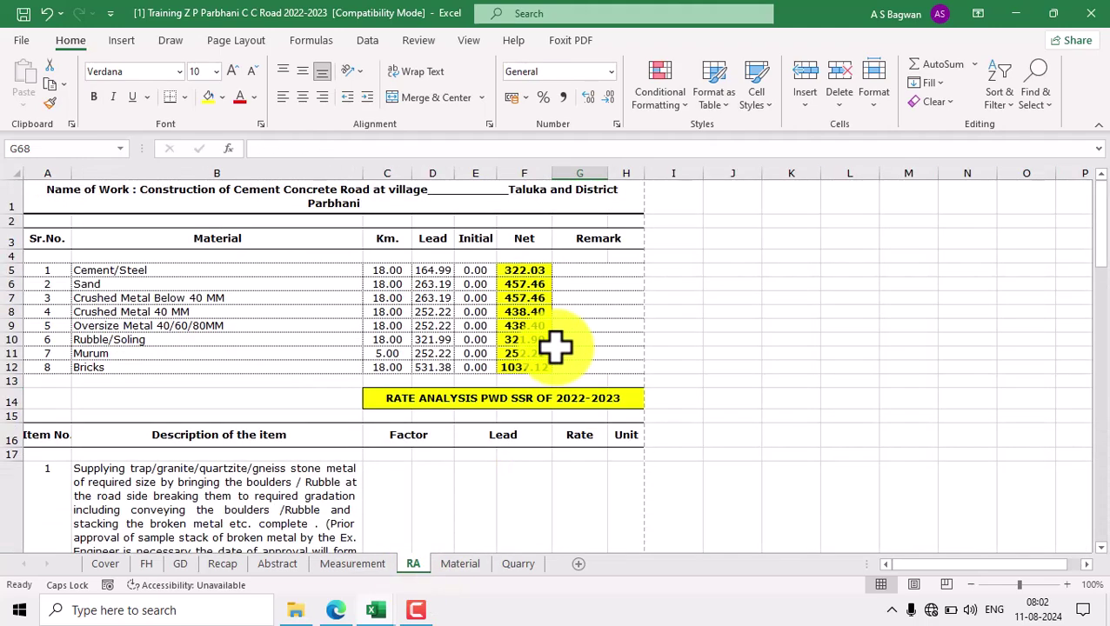
pyautogui.click(466, 563)
pyautogui.scroll(3, 579, 374)
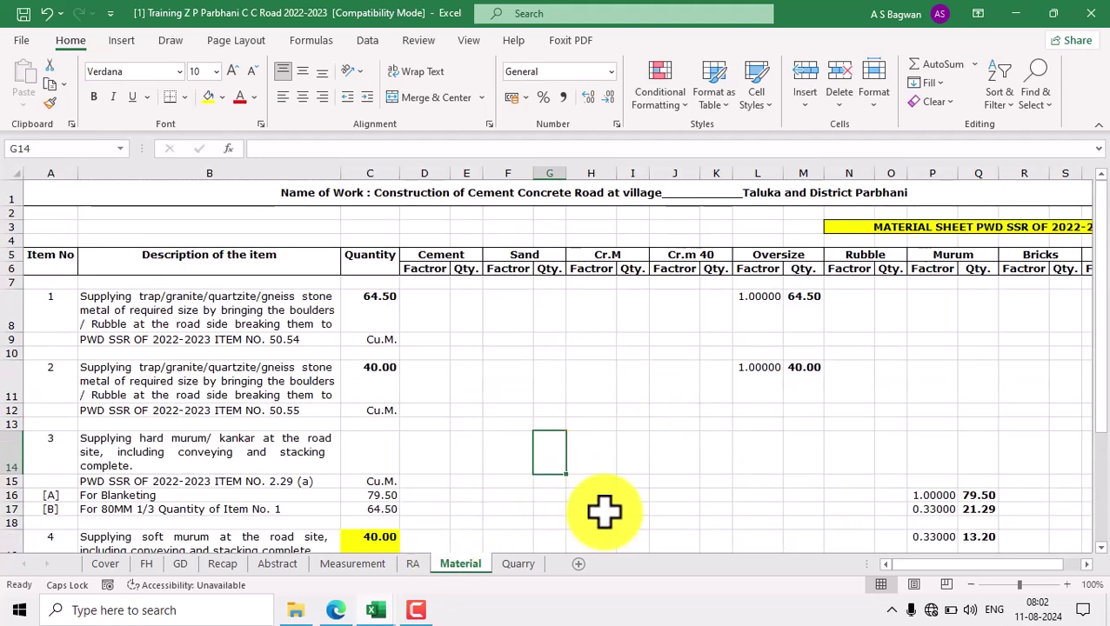
# Step: Group the Abstract, Measurement and RA sheets, with Abstract as the active sheet
pyautogui.click(278, 565)
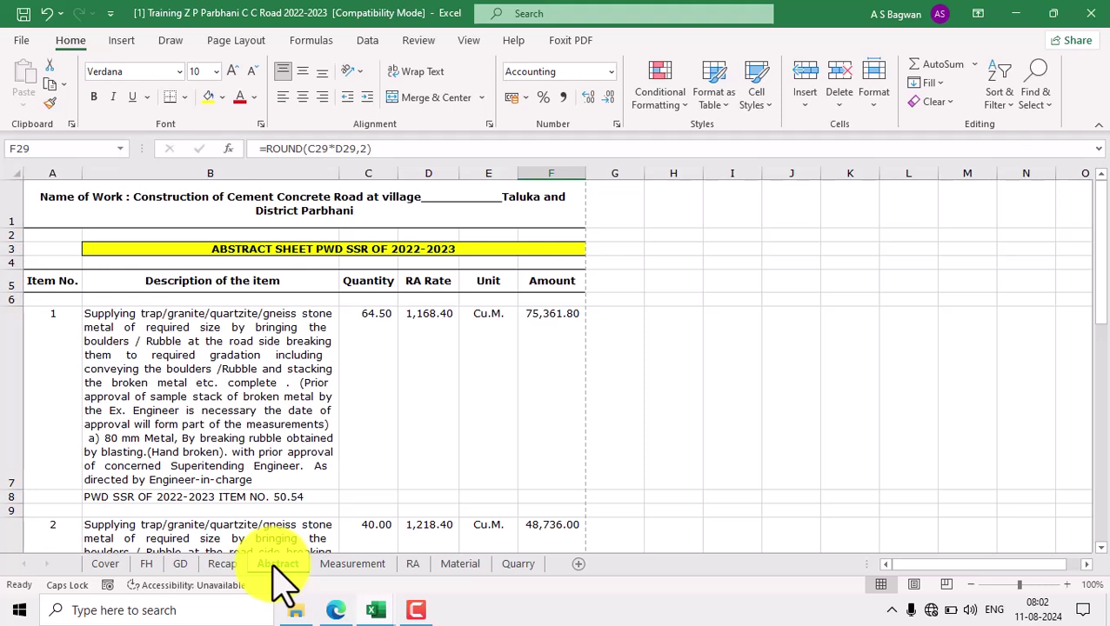
pyautogui.keyDown('shift'); pyautogui.click(350, 567); pyautogui.keyUp('shift')
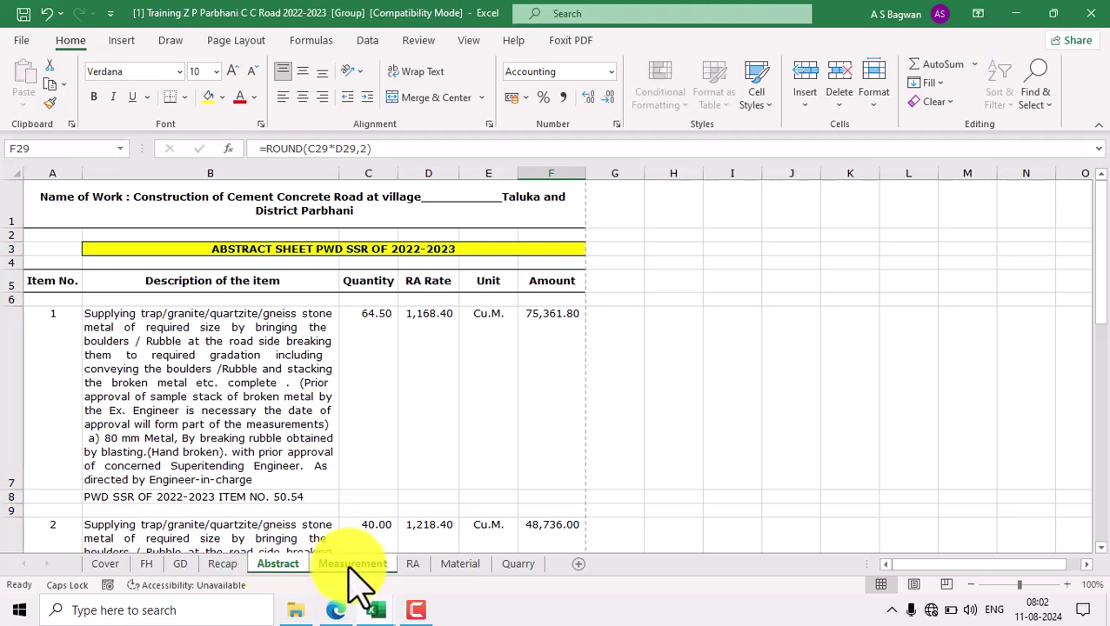
pyautogui.keyDown('shift'); pyautogui.click(411, 563); pyautogui.keyUp('shift')
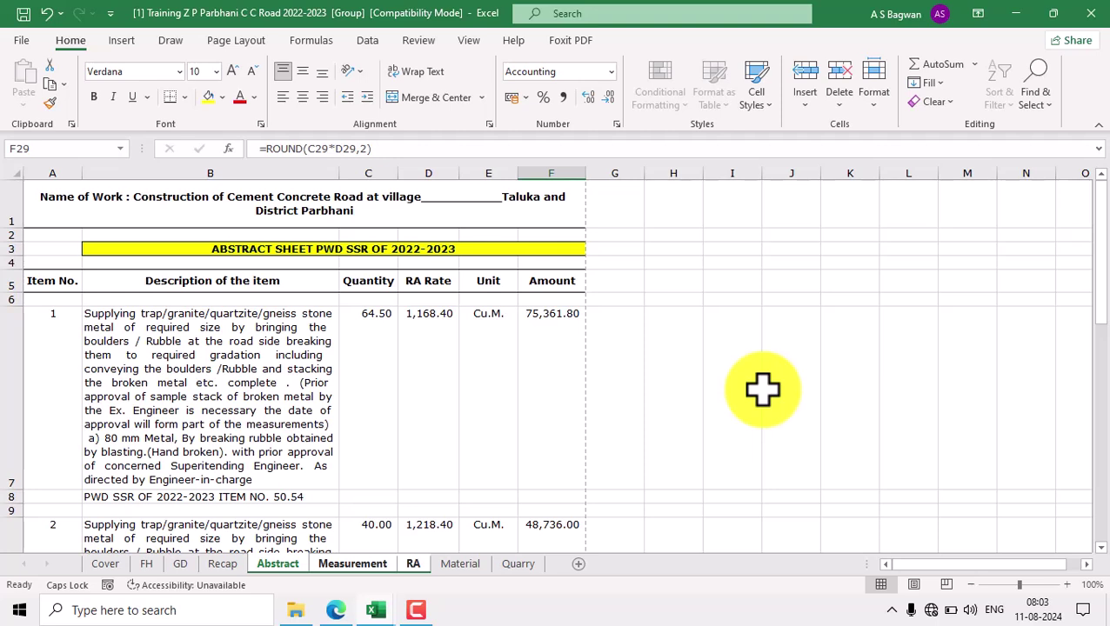
# Step: Export the grouped sheets as a PDF named 01 on the Desktop and have it open after publishing
pyautogui.hotkey('ctrl', 'p')
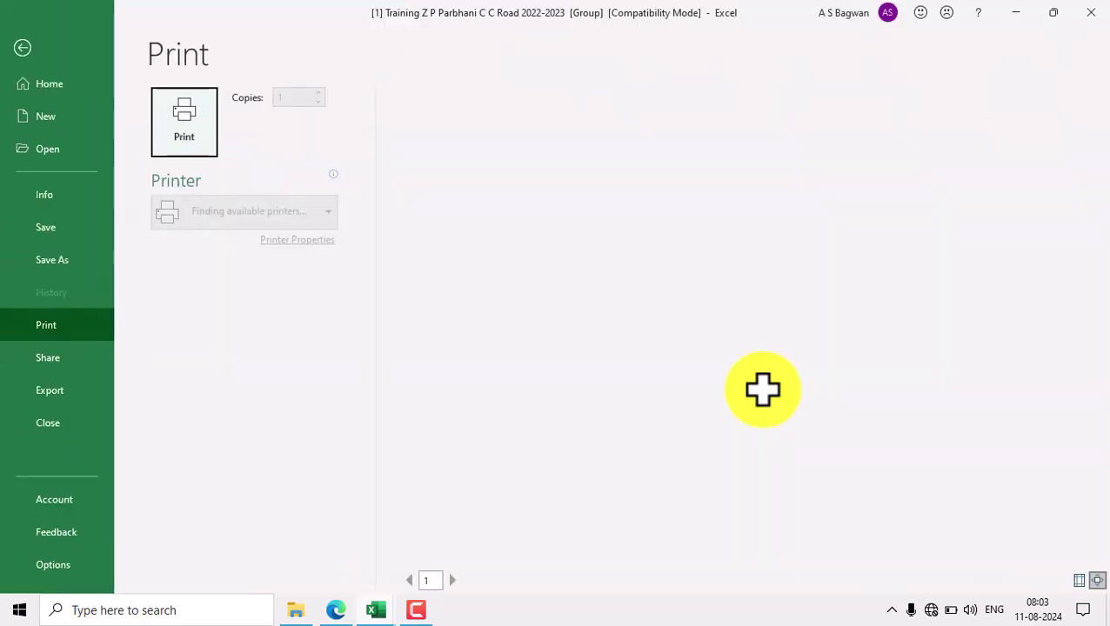
pyautogui.click(52, 391)
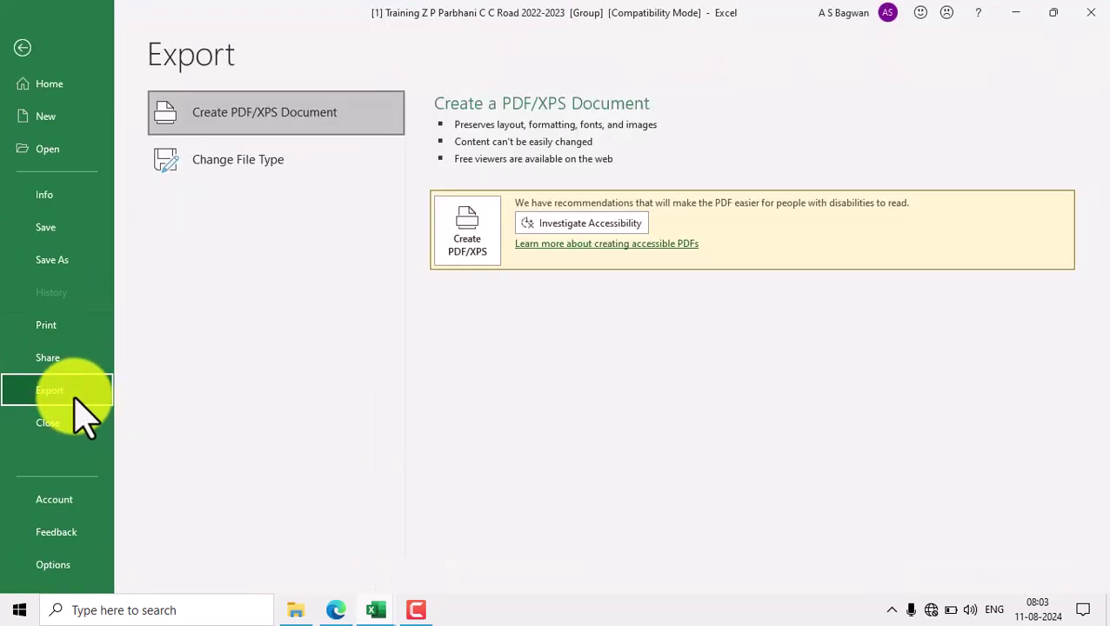
pyautogui.click(462, 260)
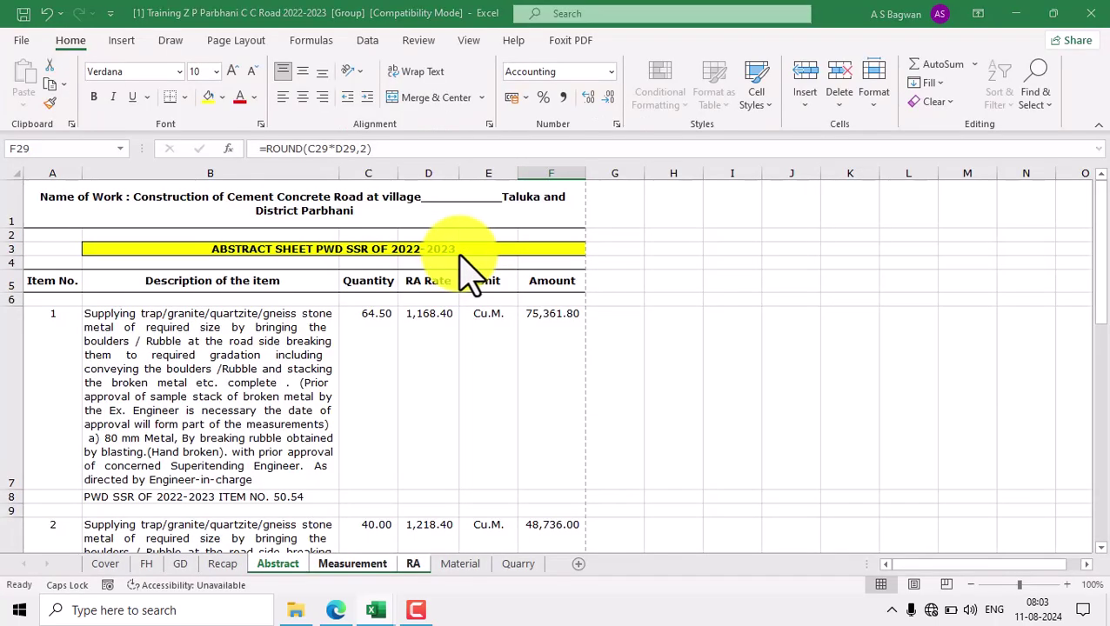
pyautogui.moveTo(149, 236); pyautogui.dragTo(144, 91)
pyautogui.click(77, 123)
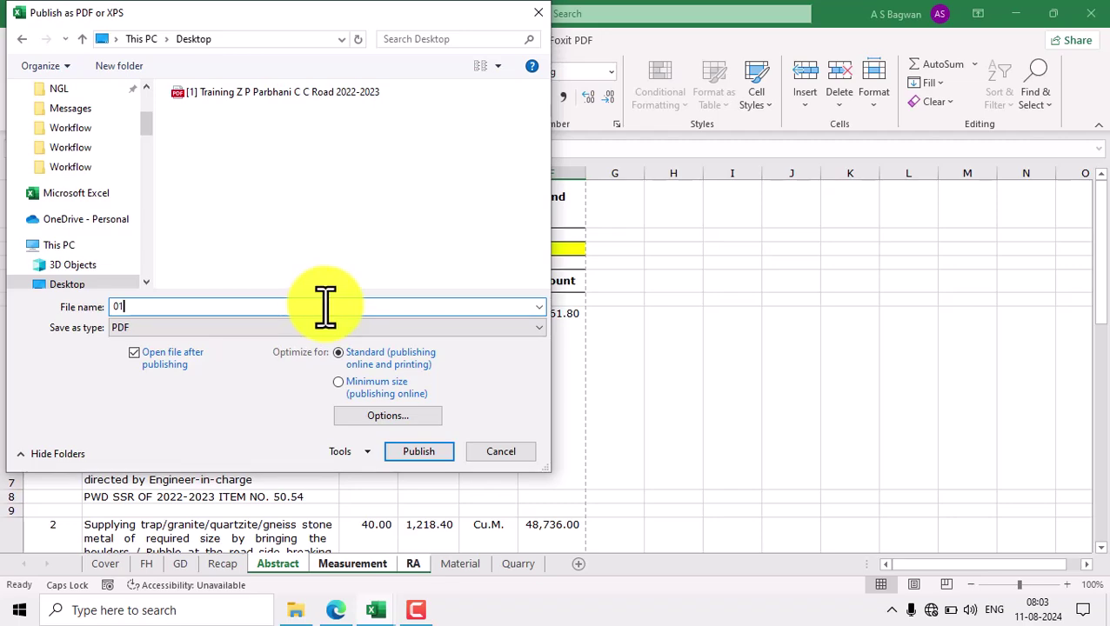
pyautogui.click(415, 452)
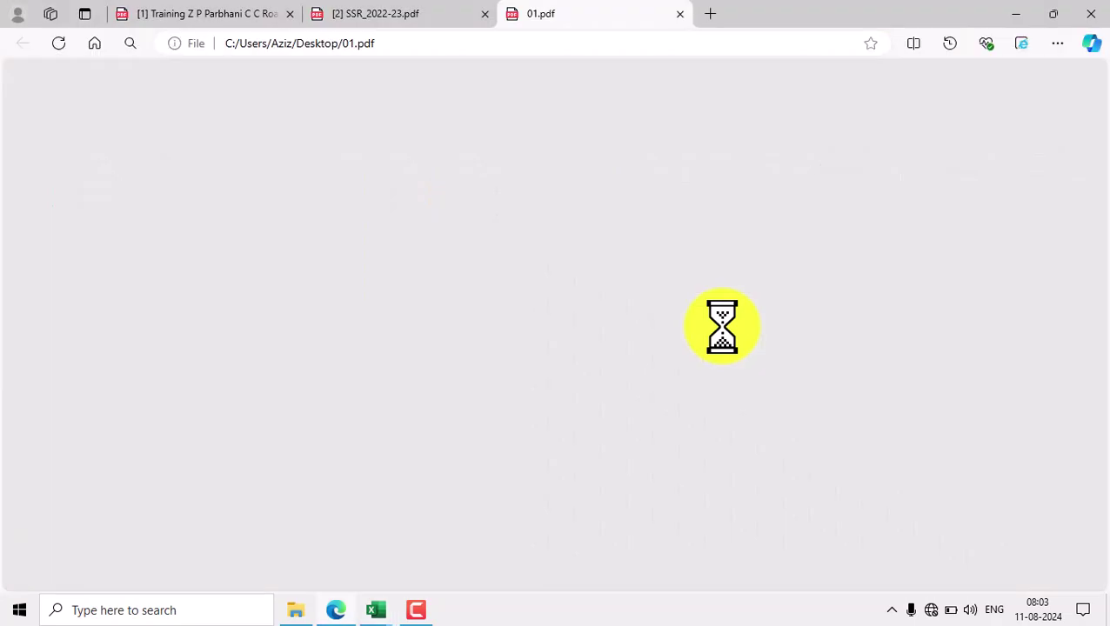
# Step: Review item 8's entries in the abstract, measurement and rate analysis pages of the exported PDF 01
pyautogui.scroll(15, 722, 330)
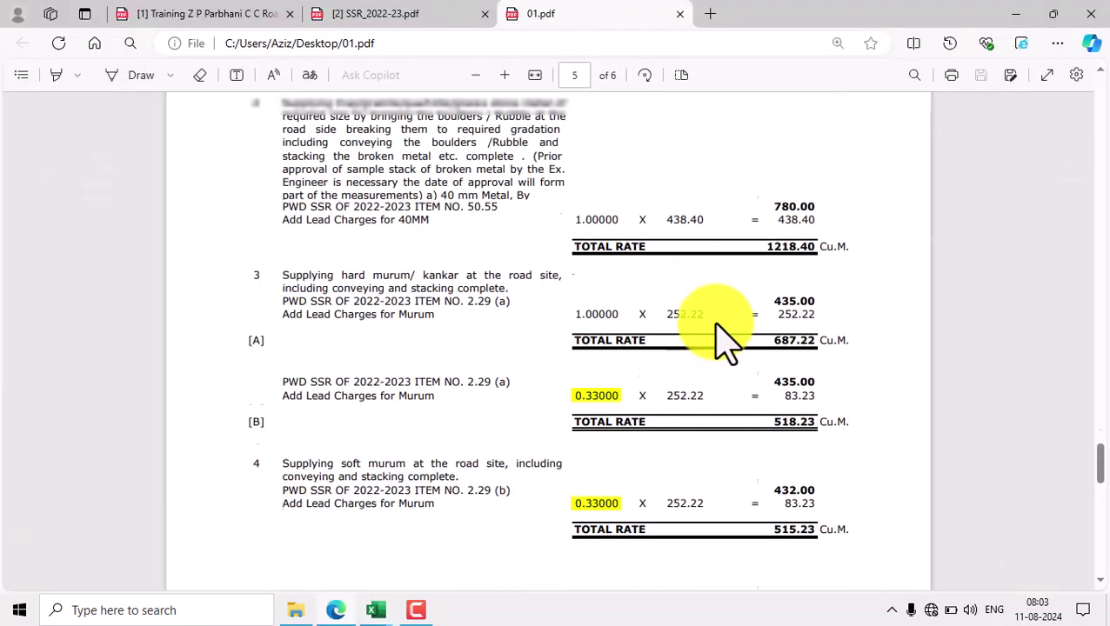
pyautogui.scroll(20, 730, 326)
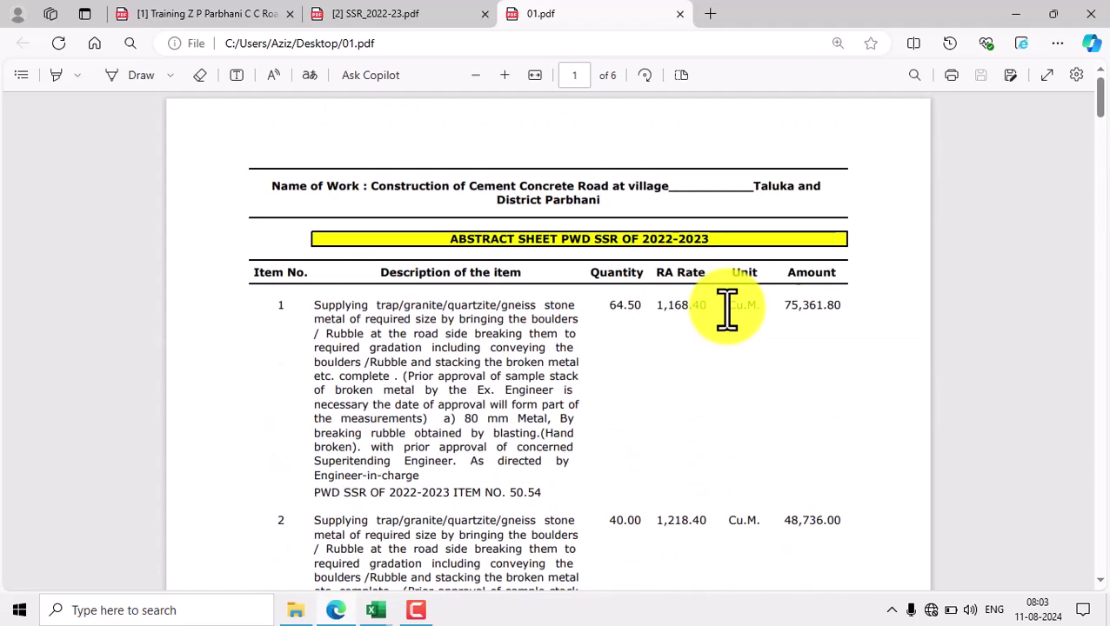
pyautogui.scroll(-15, 705, 366)
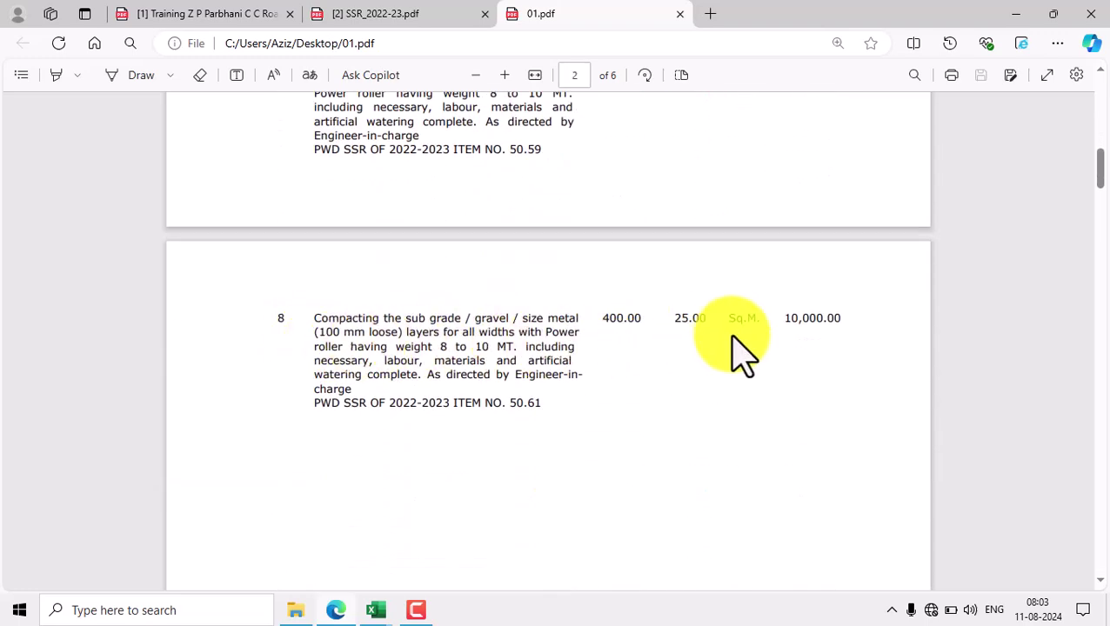
pyautogui.scroll(-5, 653, 361)
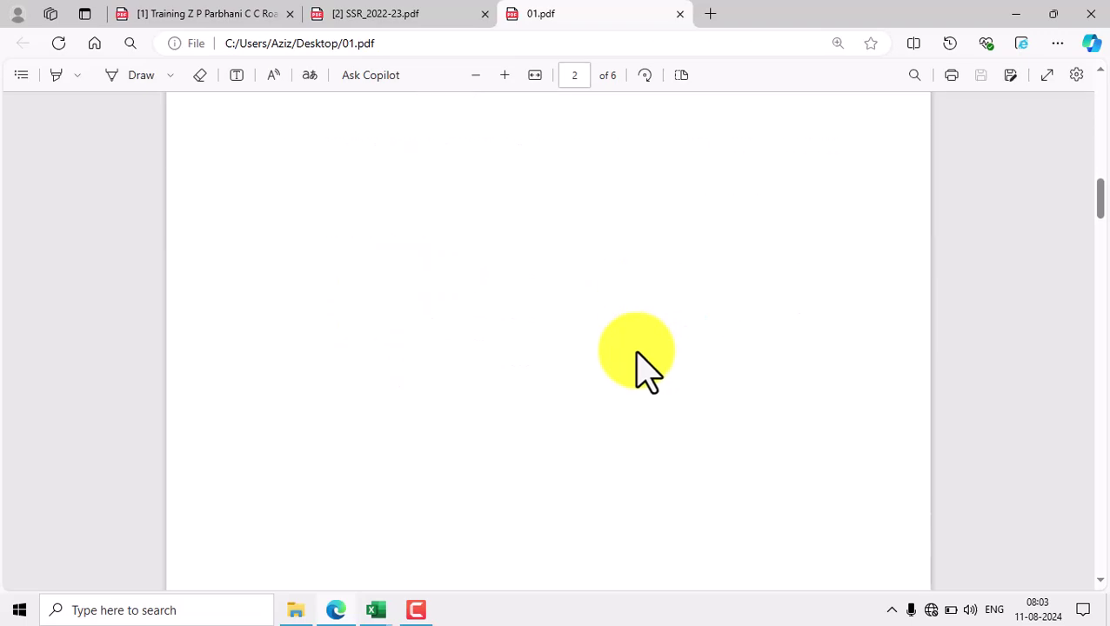
pyautogui.scroll(-15, 648, 361)
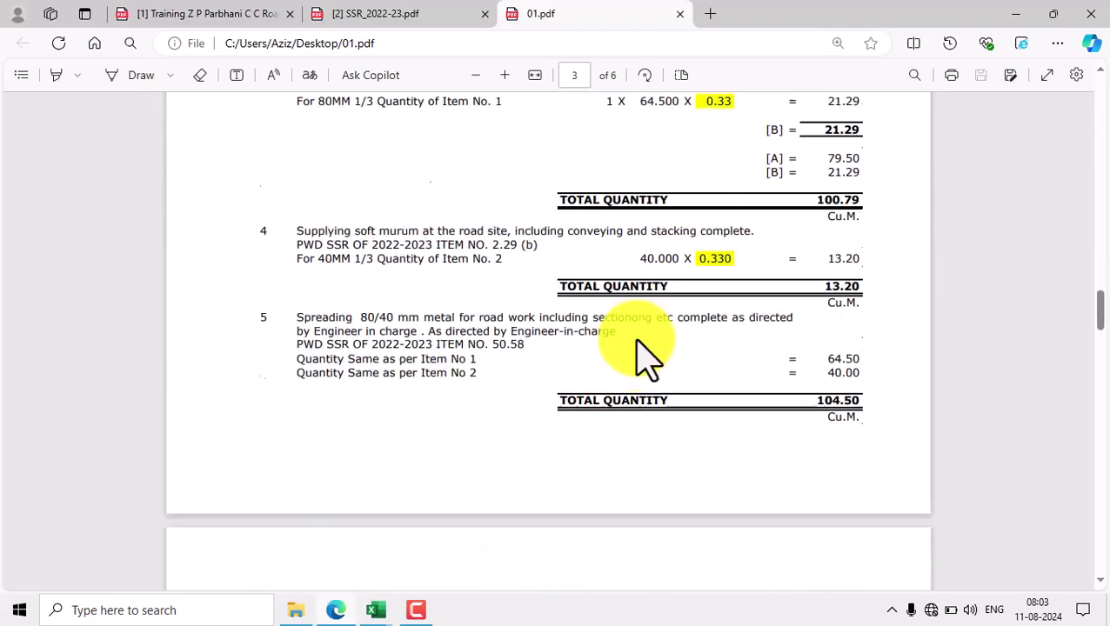
pyautogui.scroll(-10, 648, 352)
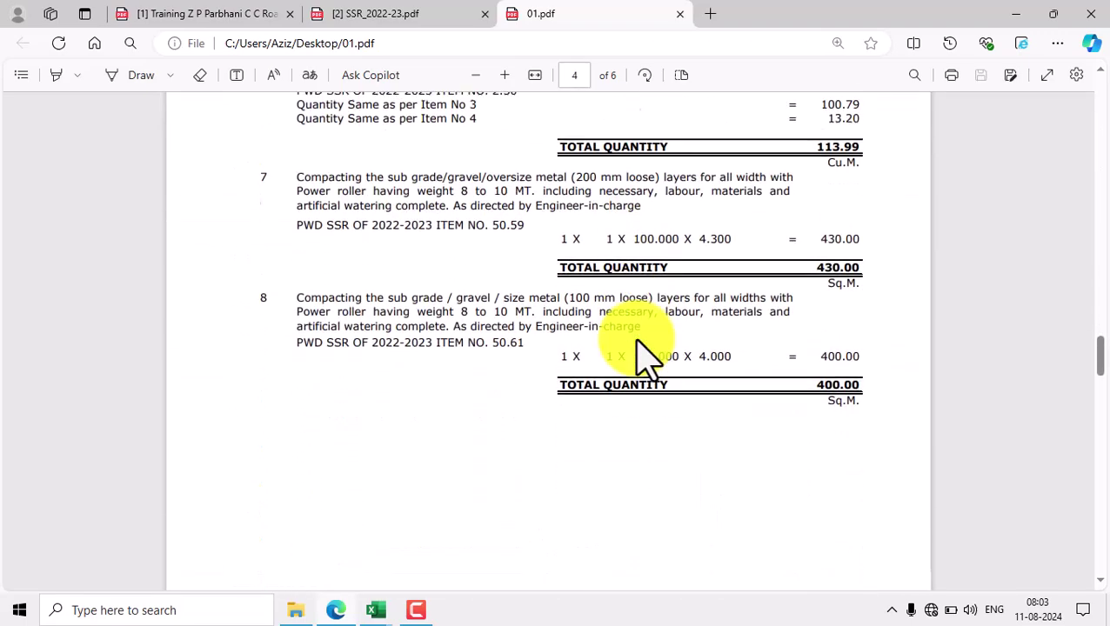
pyautogui.scroll(1, 647, 357)
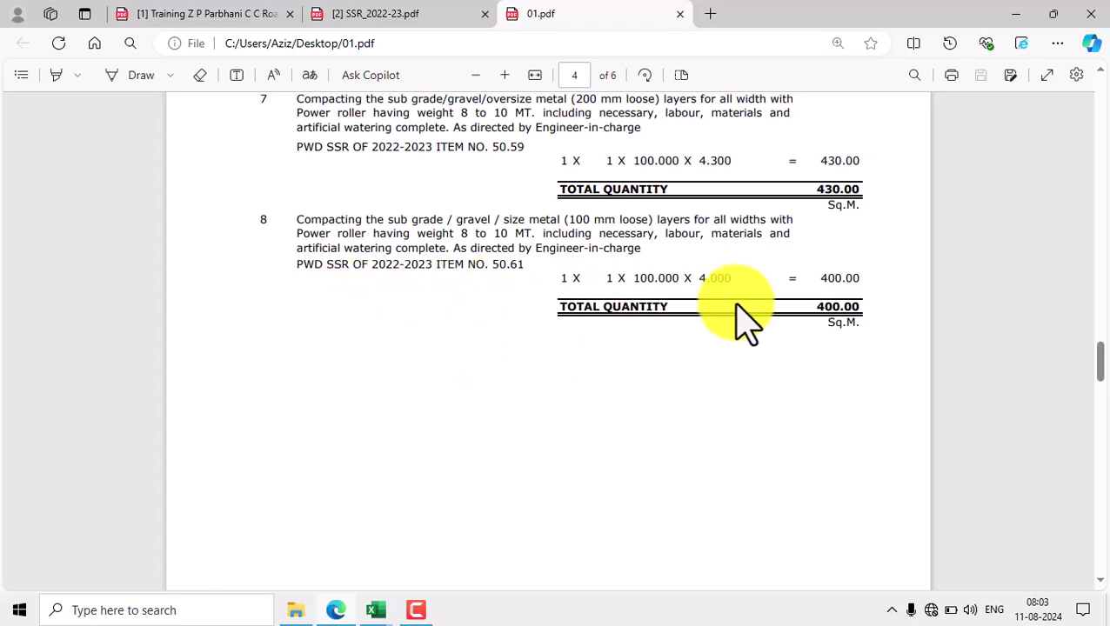
pyautogui.scroll(-10, 679, 357)
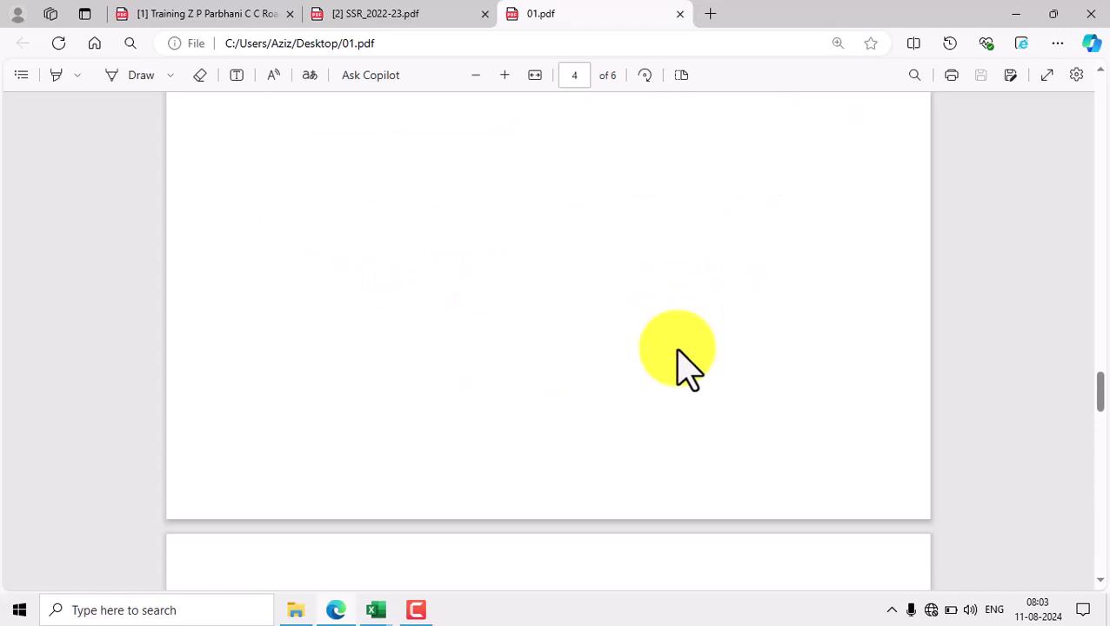
pyautogui.scroll(-15, 683, 361)
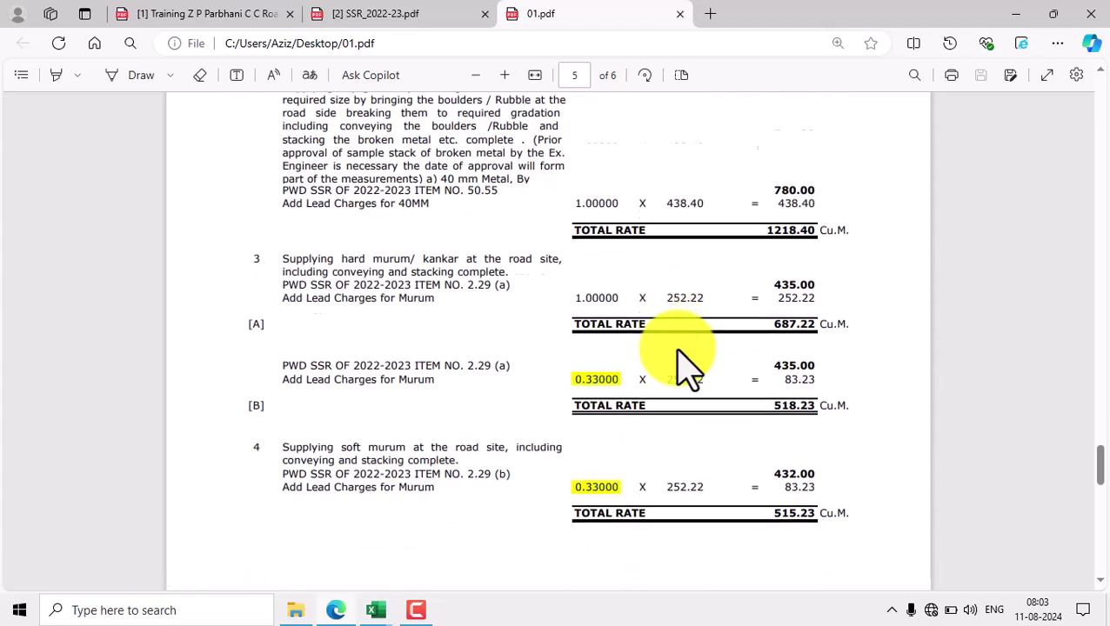
pyautogui.scroll(-10, 677, 348)
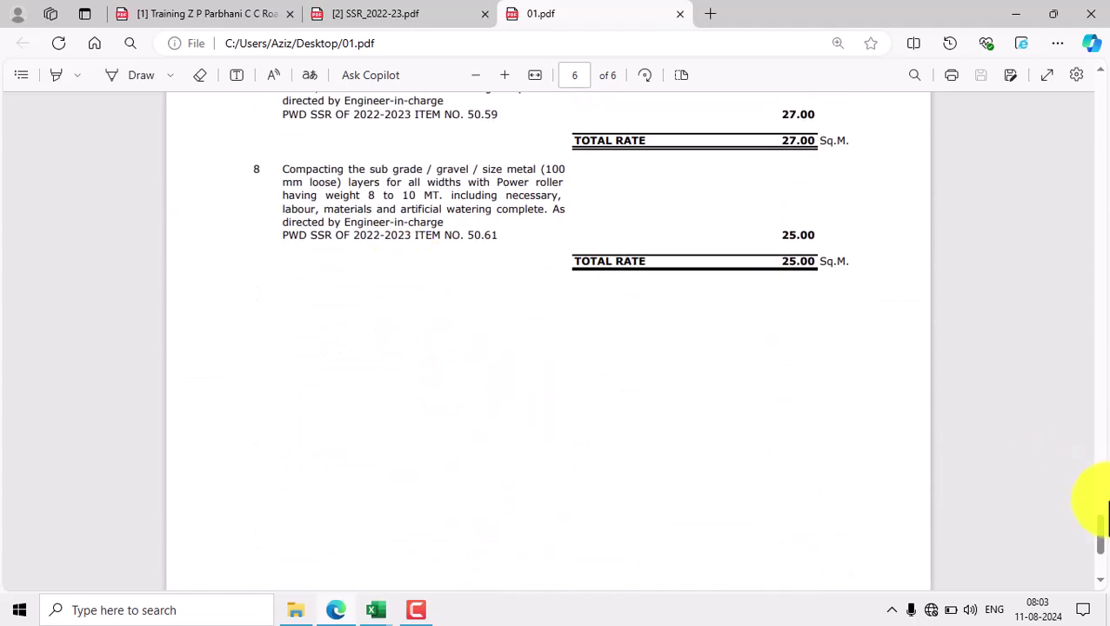
# Step: Examine whether the sheet title and column headings repeat on the continuation pages of the rate analysis, abstract and measurement sections
pyautogui.moveTo(1101, 546); pyautogui.dragTo(1101, 409)
pyautogui.scroll(-20, 804, 470)
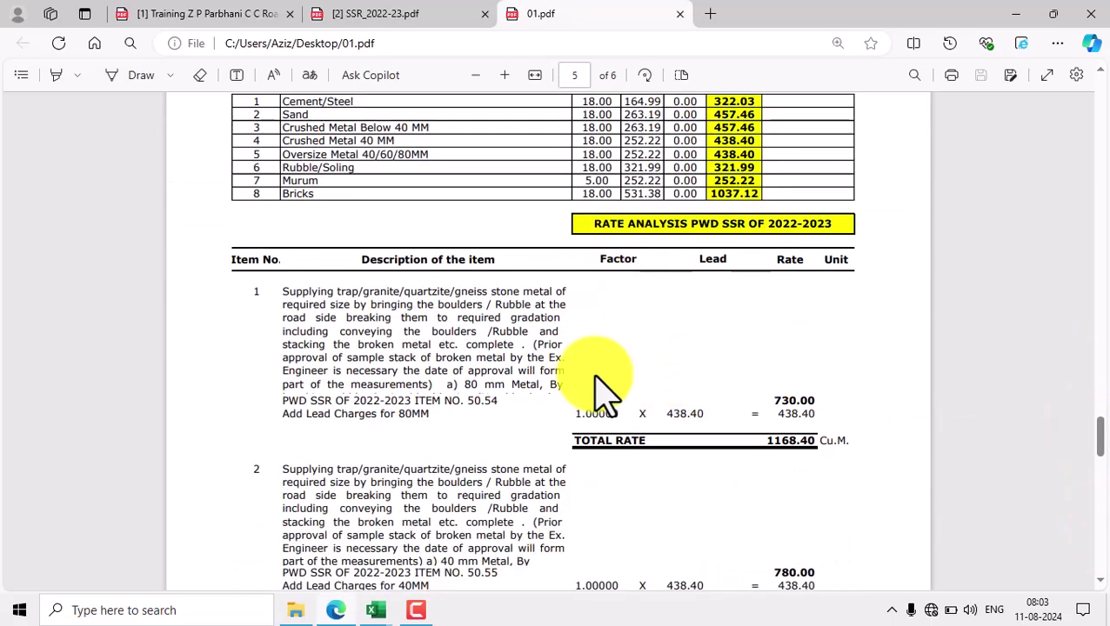
pyautogui.scroll(-3, 592, 392)
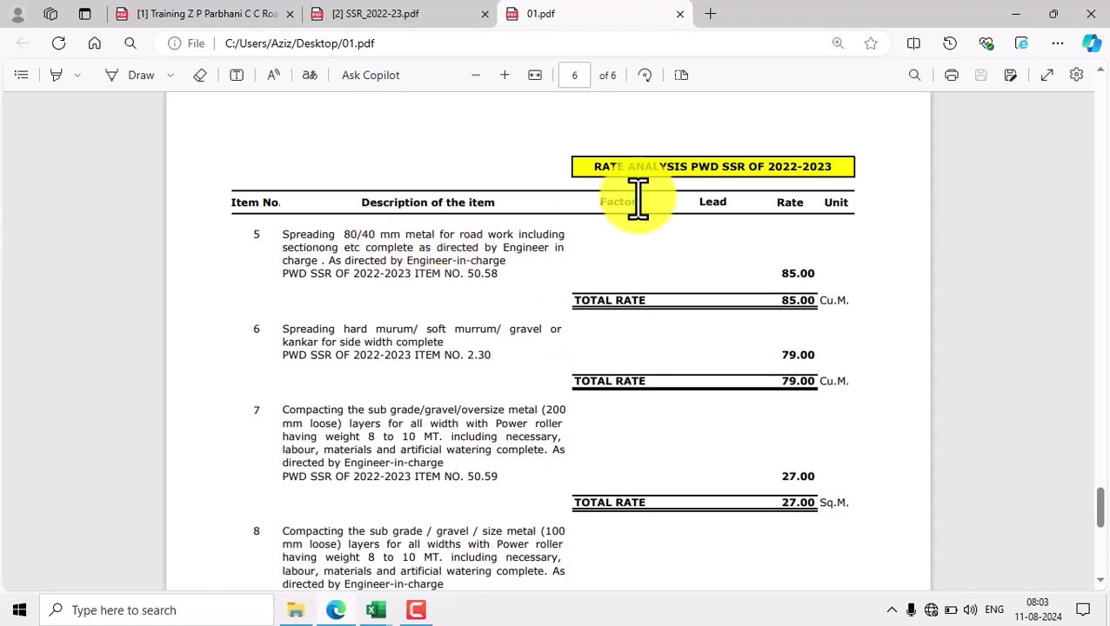
pyautogui.moveTo(1101, 522); pyautogui.dragTo(978, 144)
pyautogui.scroll(-20, 650, 365)
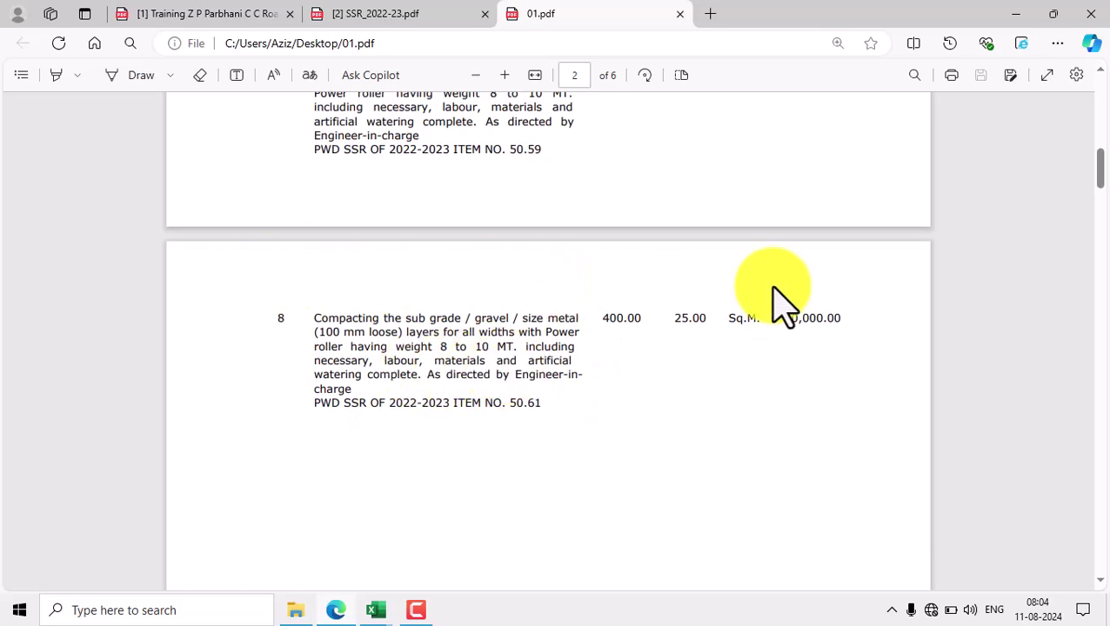
pyautogui.scroll(-10, 661, 374)
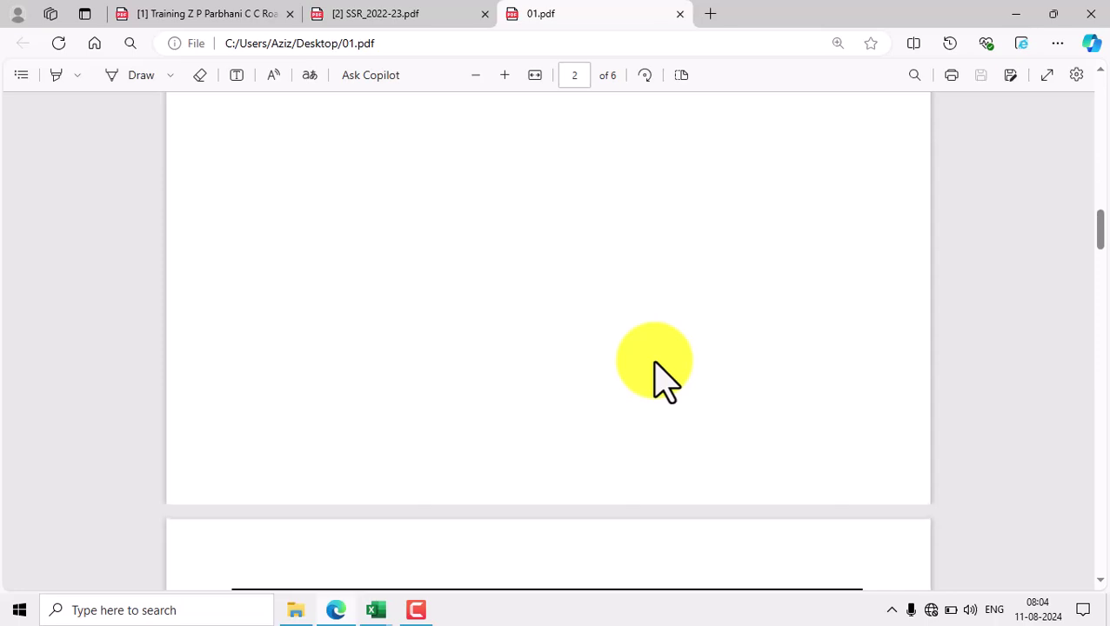
pyautogui.scroll(-10, 644, 326)
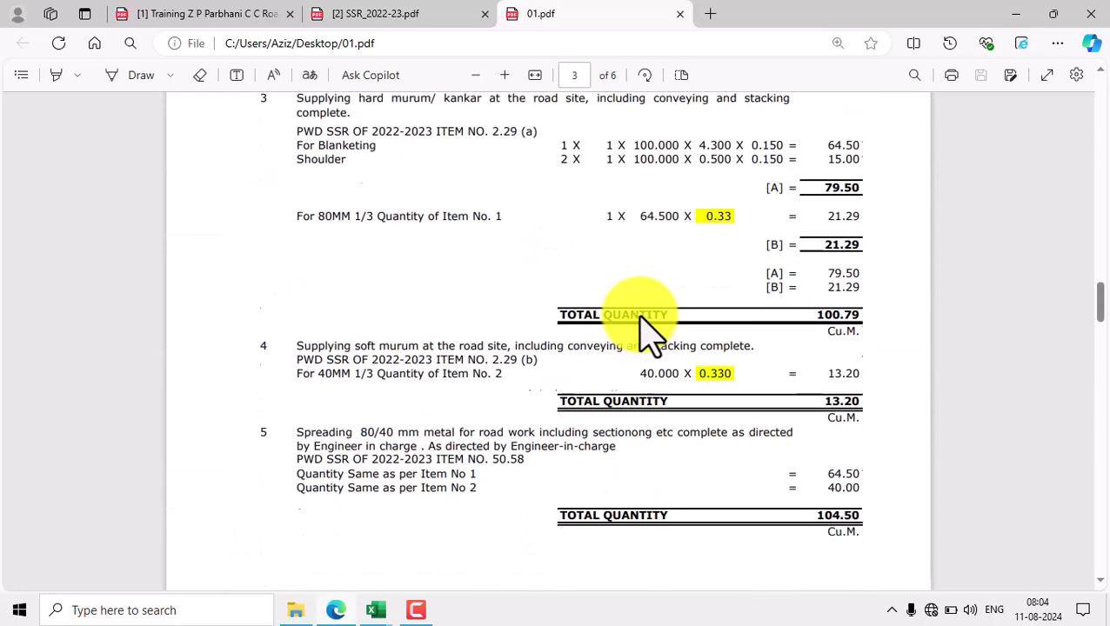
pyautogui.scroll(-2, 644, 326)
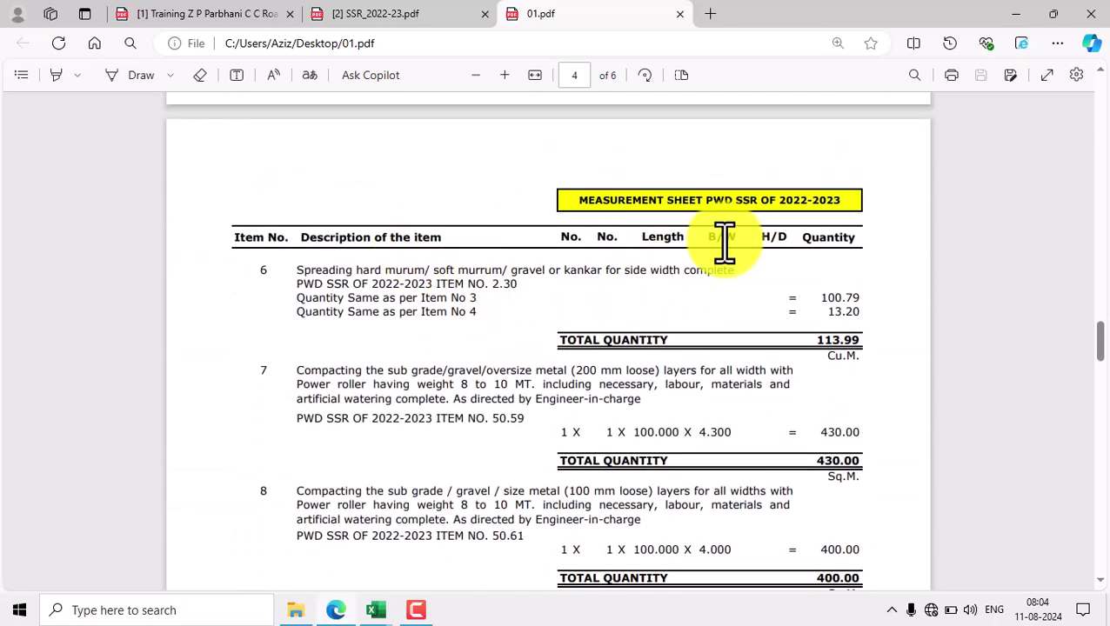
# Step: Switch to the Training Z P Parbhani C C Road workbook in Excel, ungroup its sheets and make Abstract the only selected sheet
pyautogui.moveTo(376, 610)
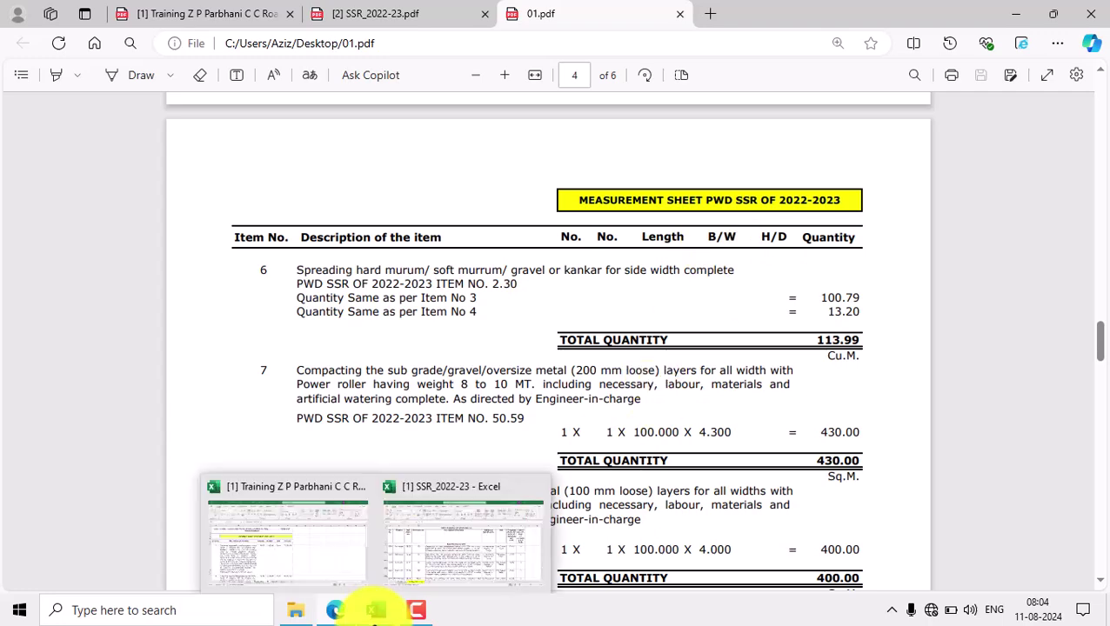
pyautogui.click(322, 557)
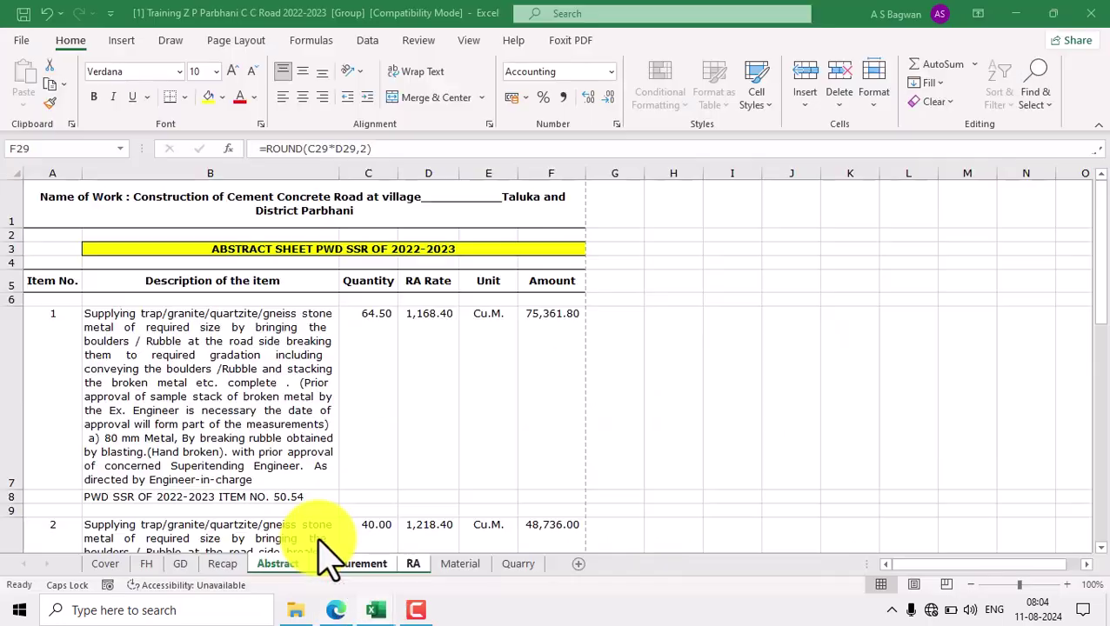
pyautogui.click(668, 421)
pyautogui.click(379, 479)
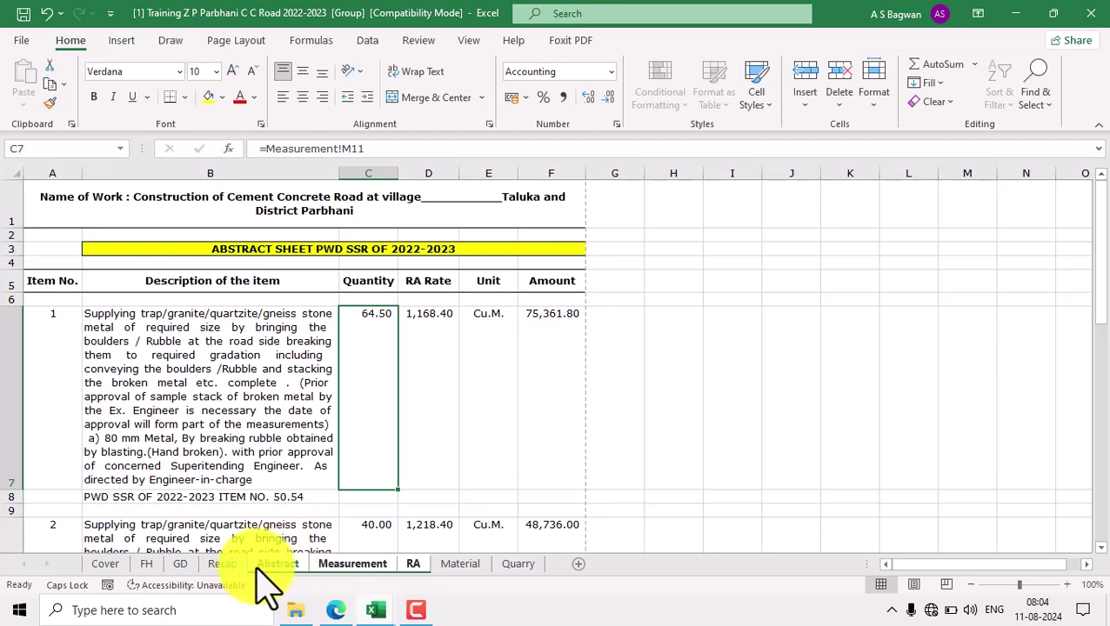
pyautogui.click(222, 564)
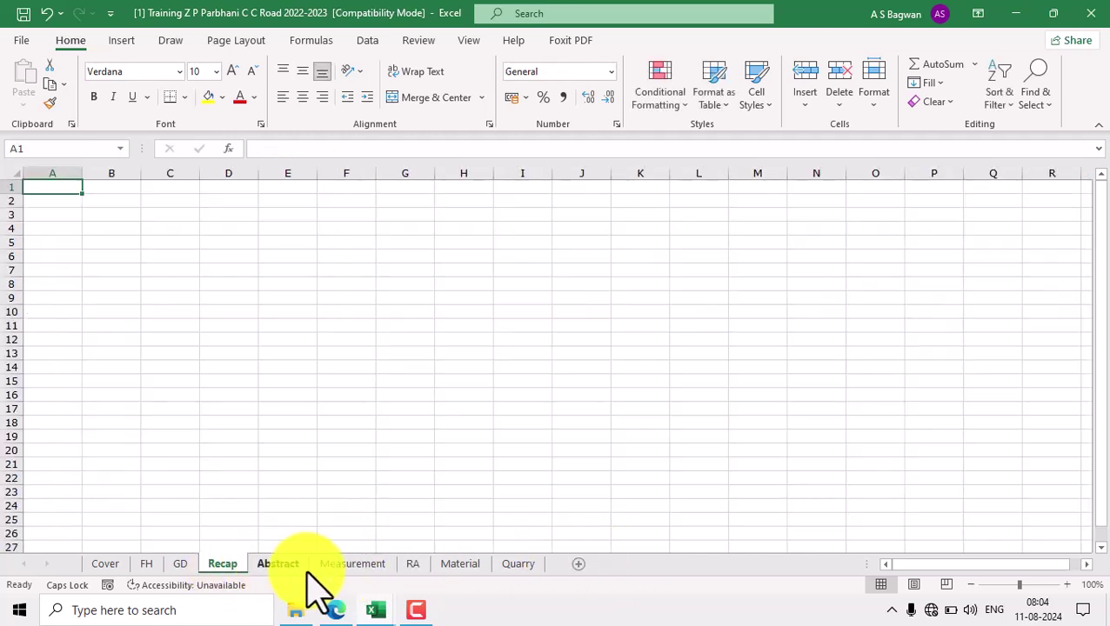
pyautogui.click(278, 565)
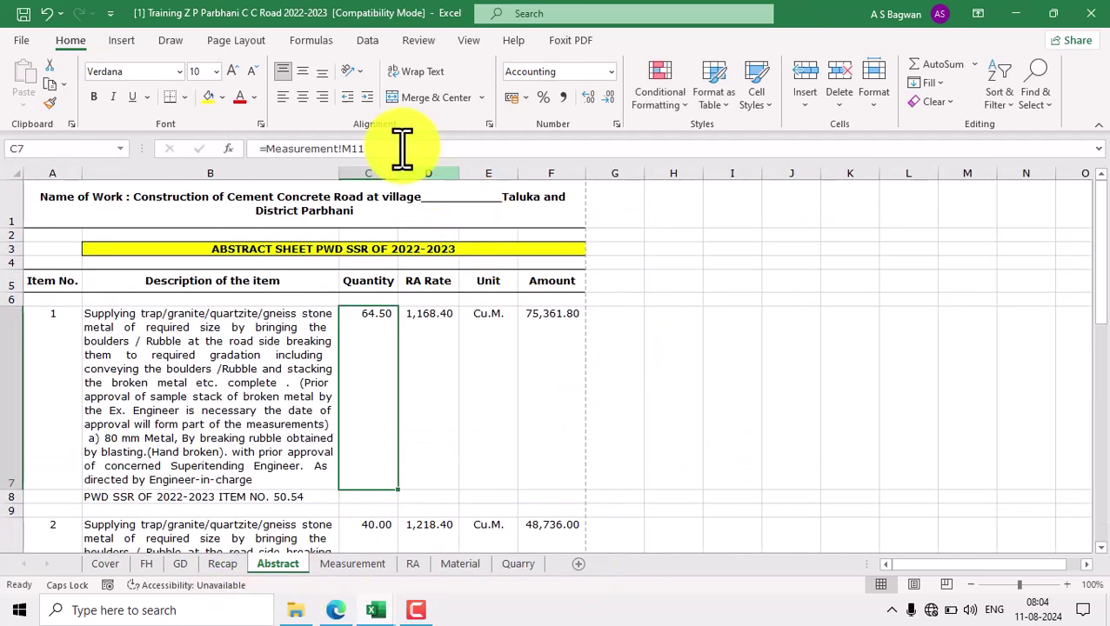
pyautogui.click(234, 40)
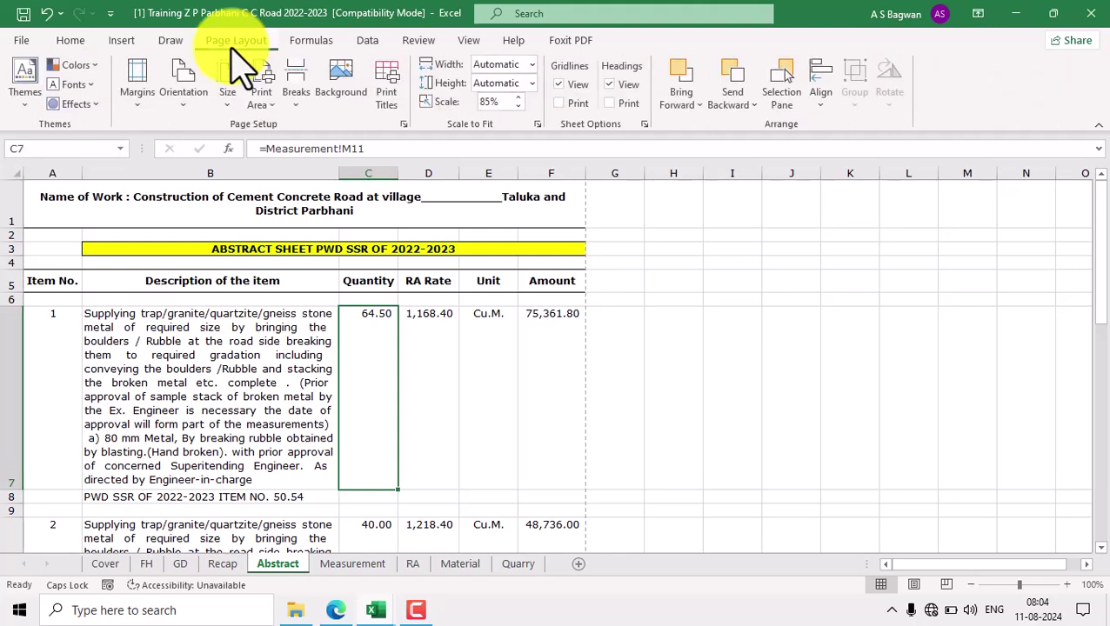
pyautogui.click(388, 103)
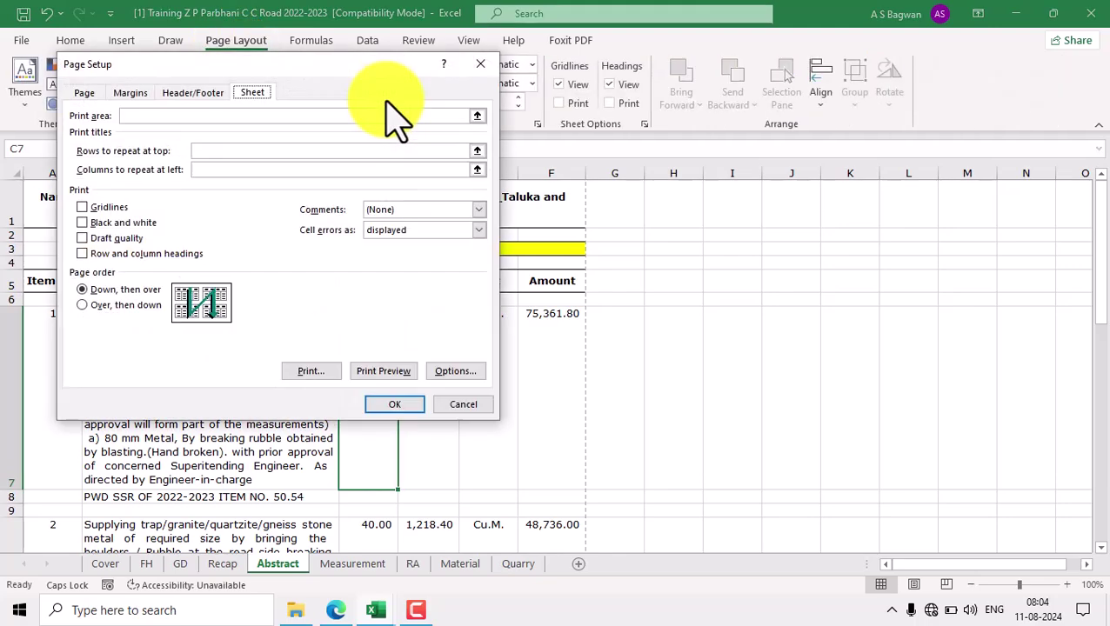
pyautogui.moveTo(396, 74); pyautogui.dragTo(962, 135)
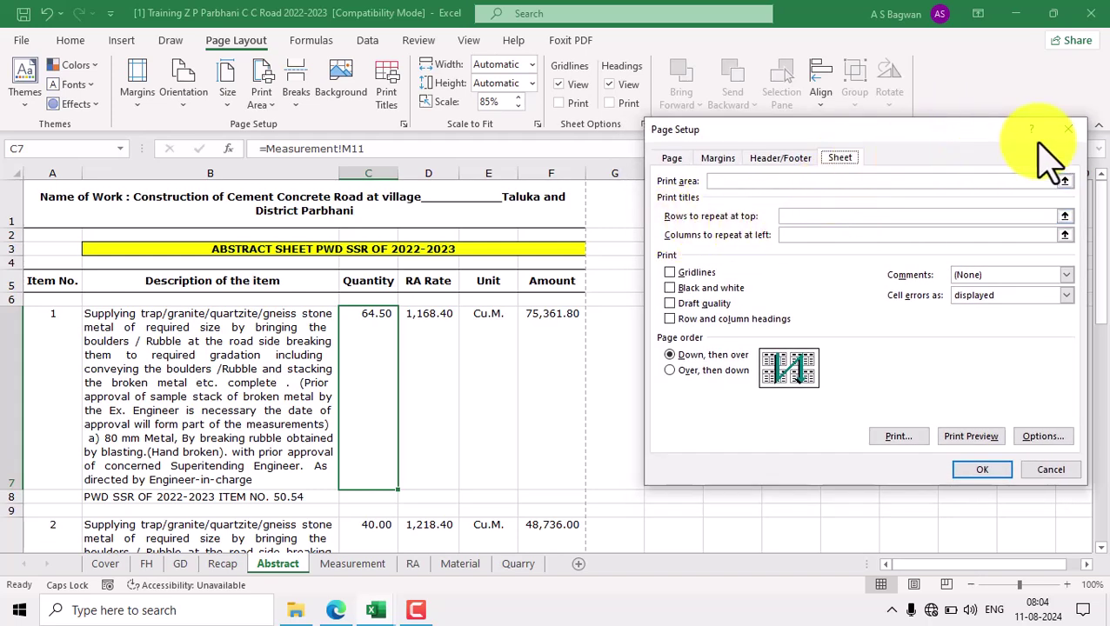
pyautogui.click(1068, 128)
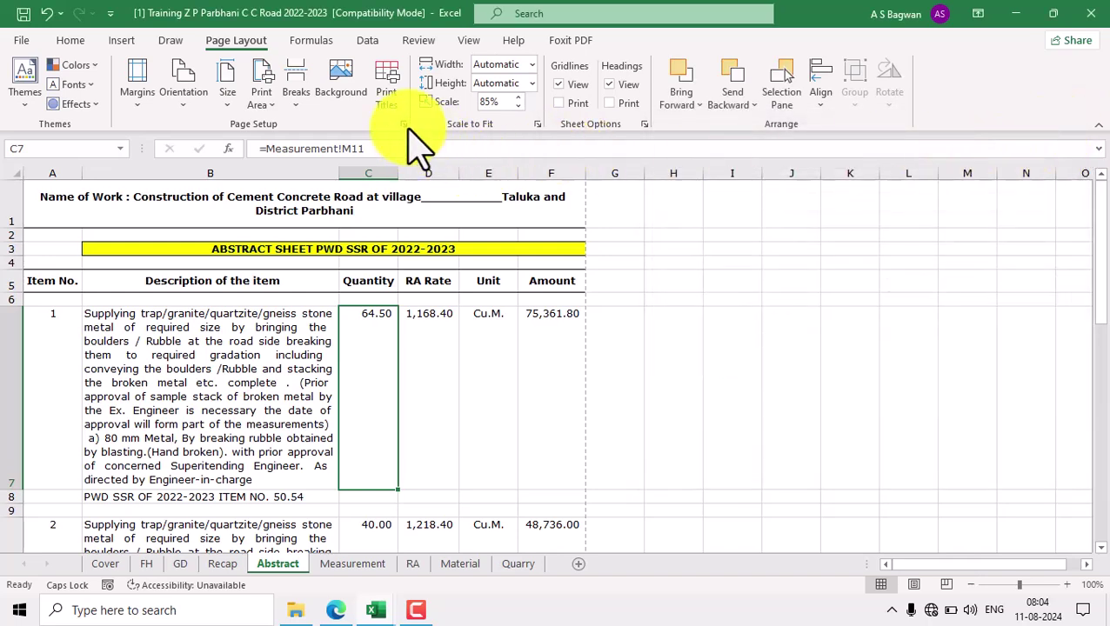
# Step: Set rows 3 to 6 of the Abstract sheet as the title rows repeated at the top of each printed page
pyautogui.click(842, 158)
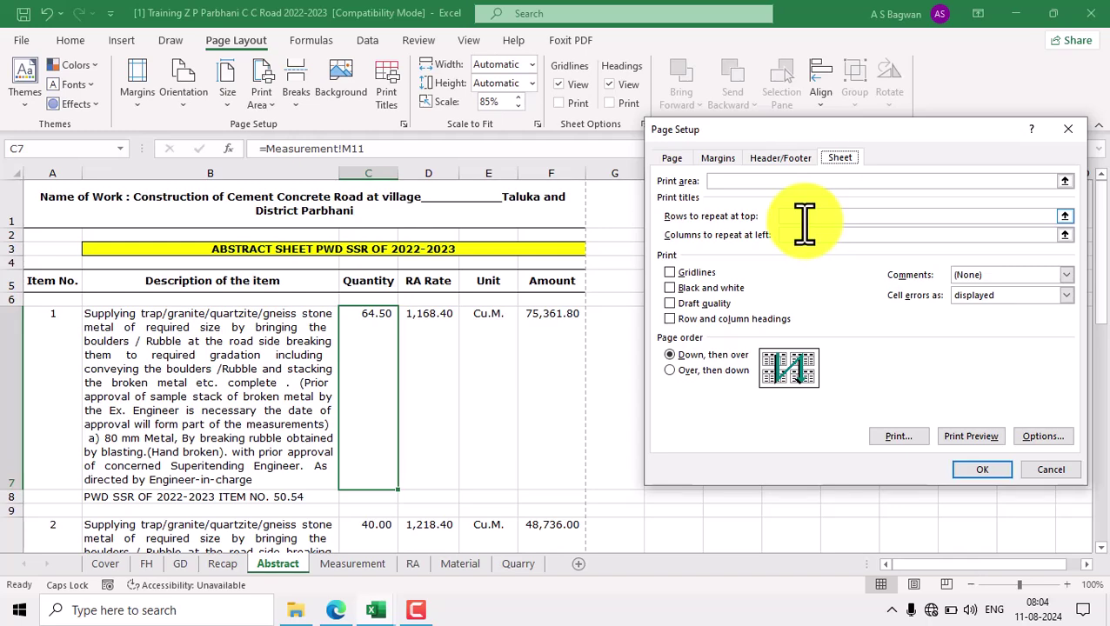
pyautogui.click(804, 219)
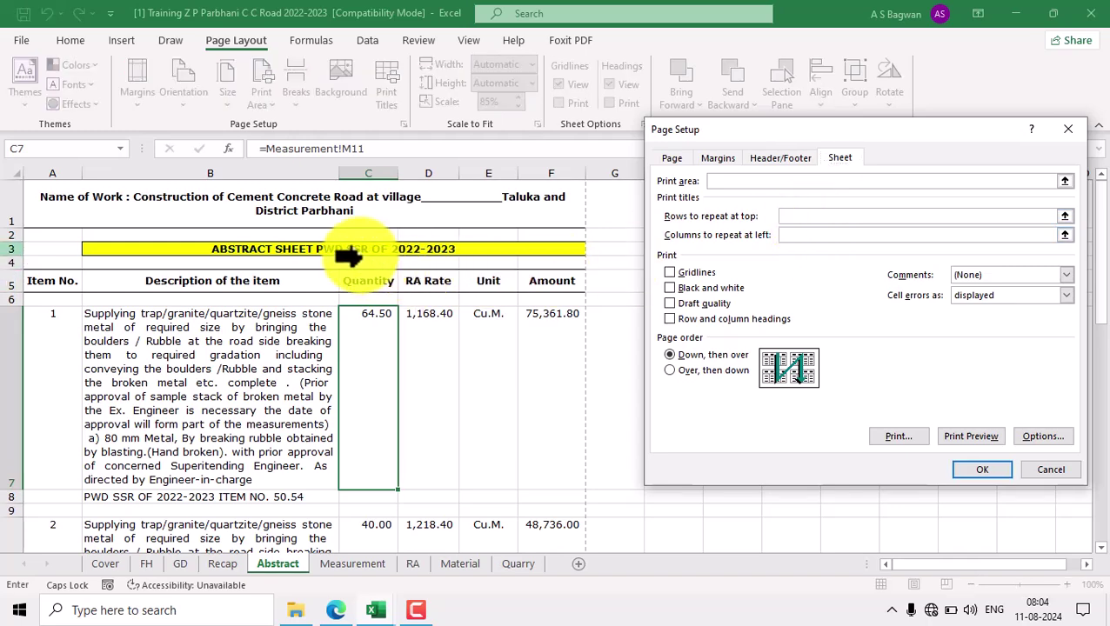
pyautogui.moveTo(348, 252); pyautogui.dragTo(380, 294)
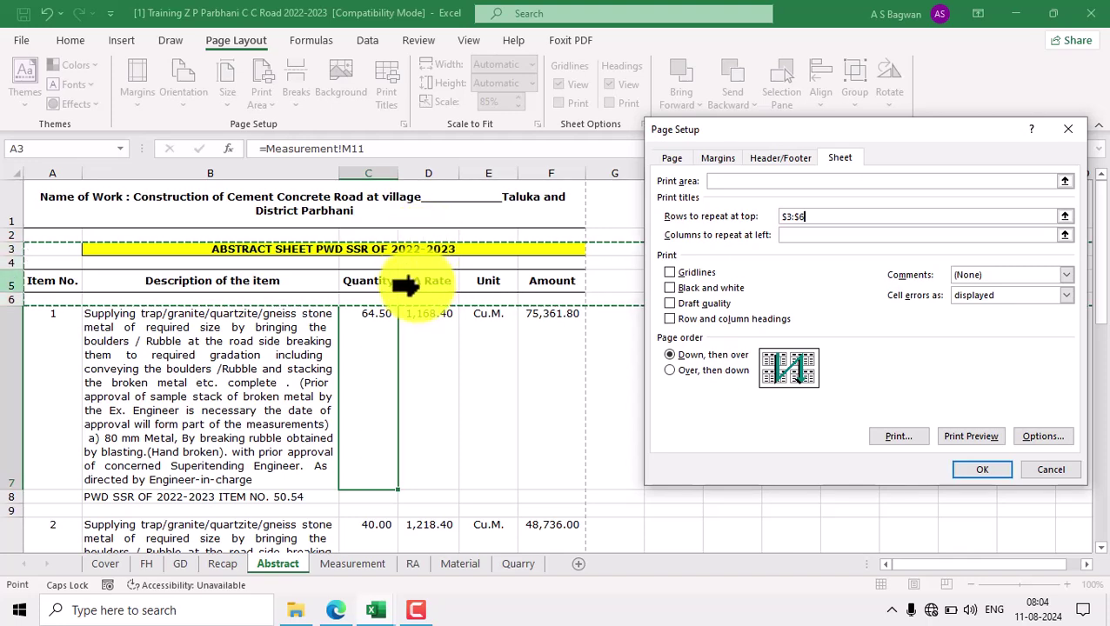